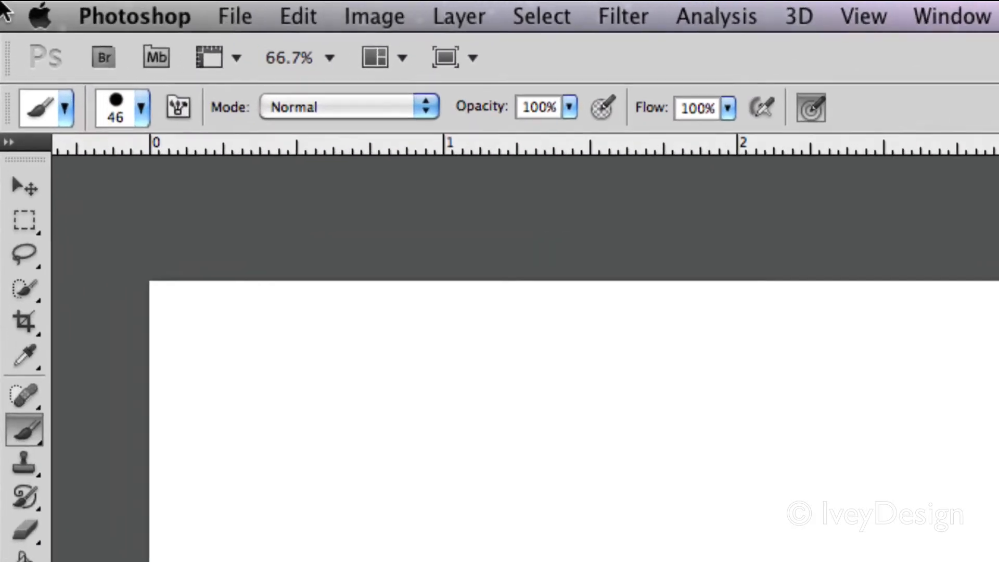
# Step: Choose the flat fan bristle brush tip at 46 px and paint two thick wavy strokes on the canvas
pyautogui.click(93, 73)
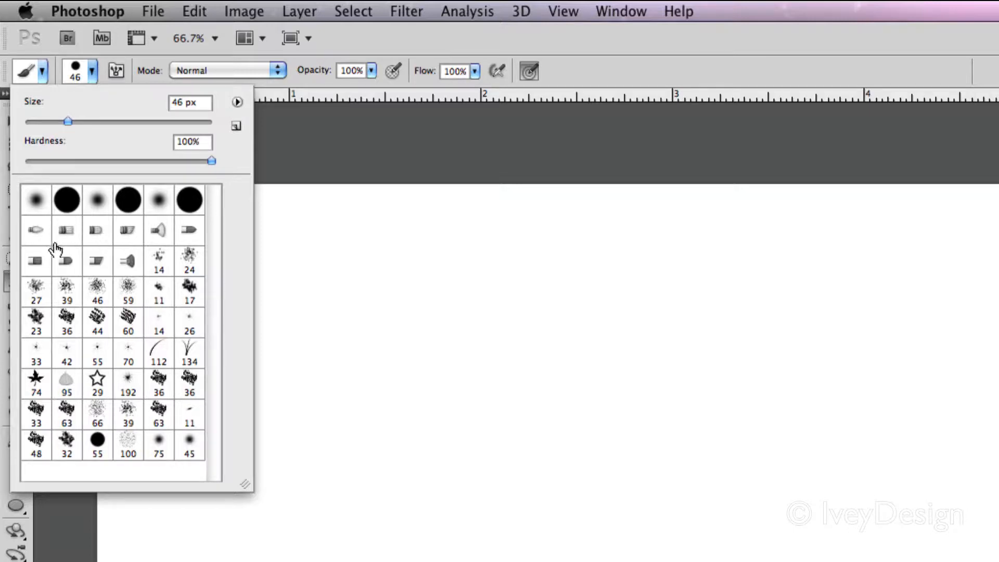
pyautogui.click(127, 265)
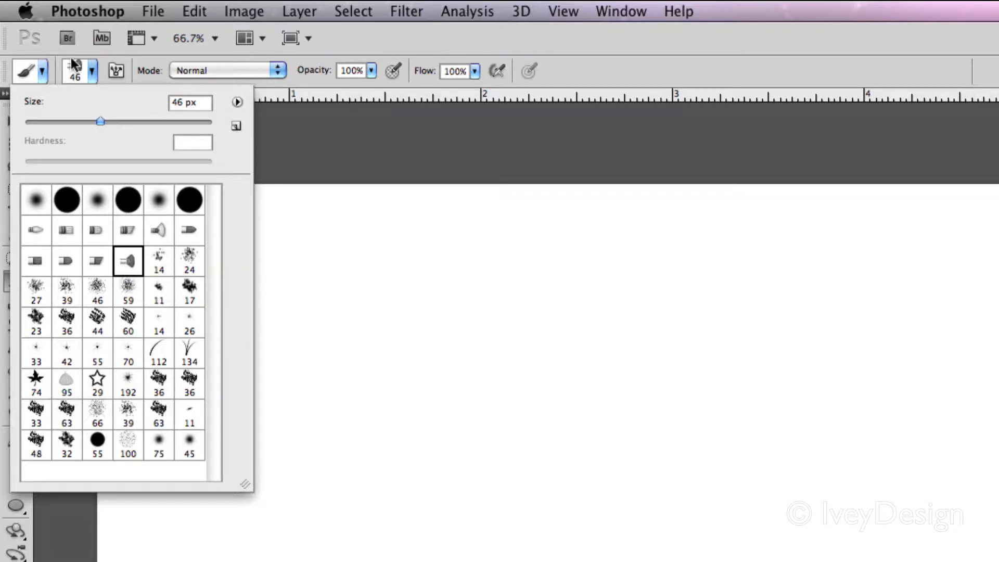
pyautogui.click(75, 65)
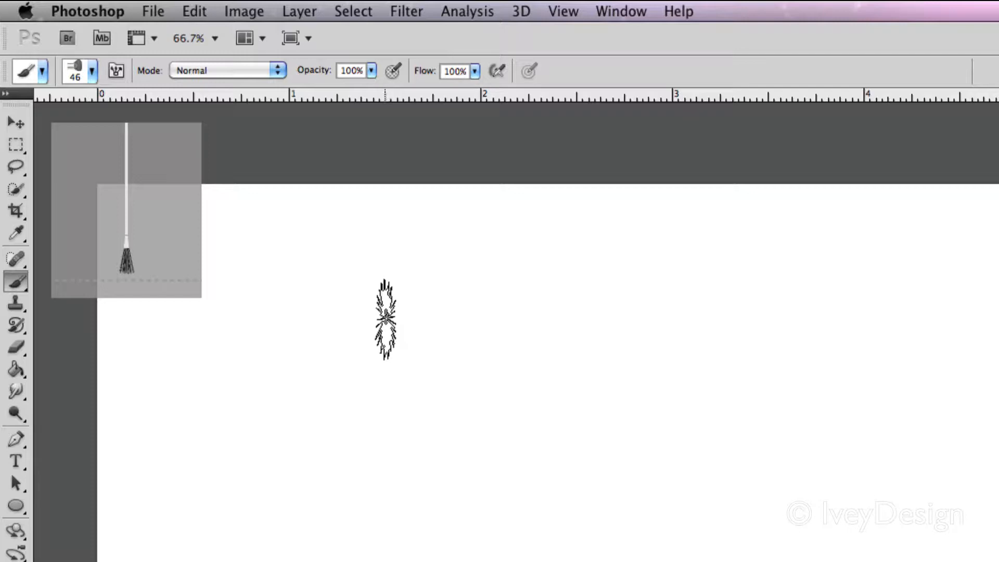
pyautogui.moveTo(287, 308)
pyautogui.mouseDown()
pyautogui.moveTo(342, 316)
pyautogui.moveTo(391, 285)
pyautogui.moveTo(414, 296)
pyautogui.moveTo(435, 291)
pyautogui.moveTo(455, 307)
pyautogui.moveTo(506, 287)
pyautogui.moveTo(551, 285)
pyautogui.moveTo(577, 359)
pyautogui.moveTo(401, 364)
pyautogui.mouseUp()
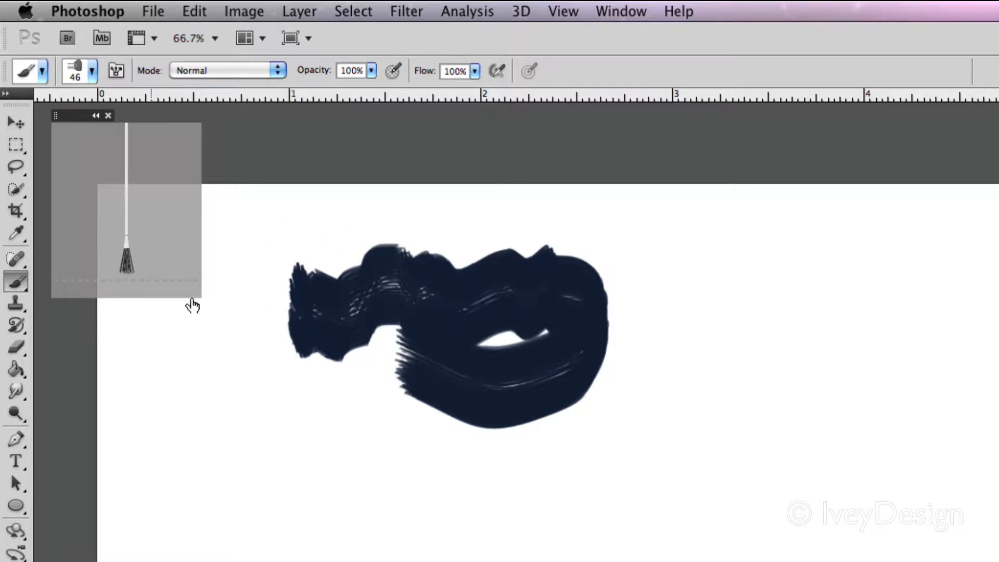
pyautogui.moveTo(227, 380)
pyautogui.mouseDown()
pyautogui.moveTo(312, 435)
pyautogui.moveTo(471, 424)
pyautogui.mouseUp()
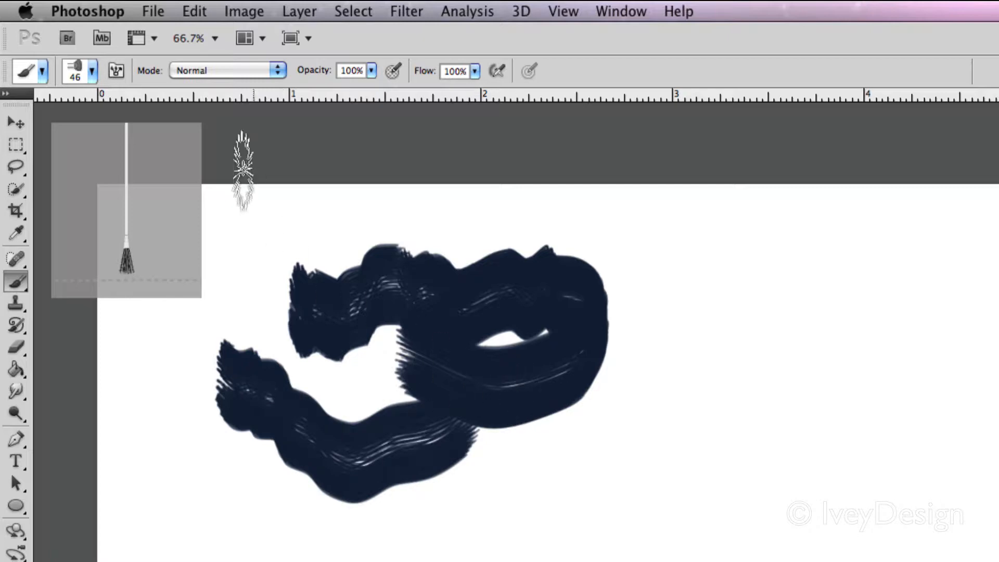
# Step: Paint looping strokes with the rounded bristle brush tip at 61 px, and wipe the canvas back to white
pyautogui.click(92, 71)
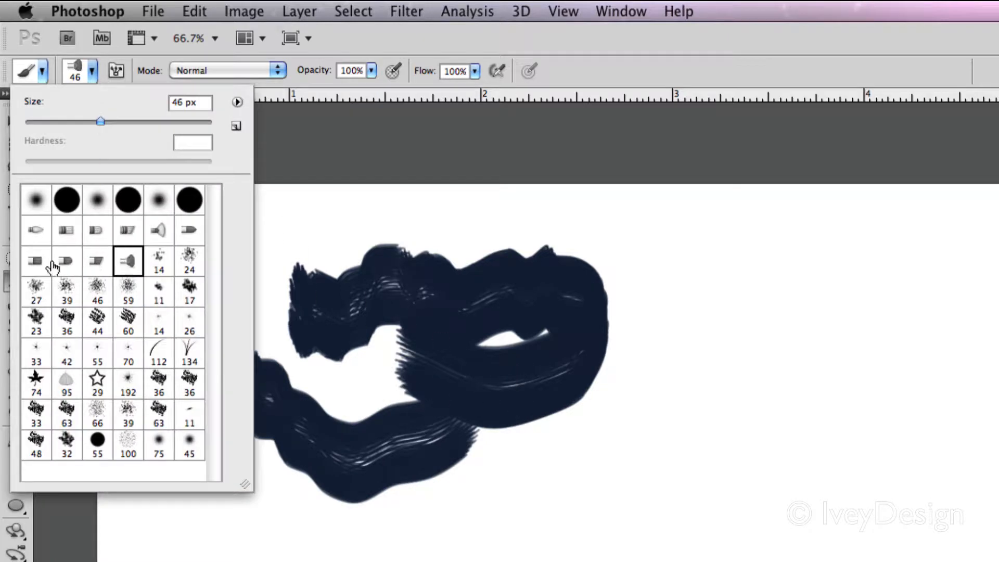
pyautogui.click(77, 258)
pyautogui.moveTo(114, 107); pyautogui.dragTo(125, 118)
pyautogui.press('Return')
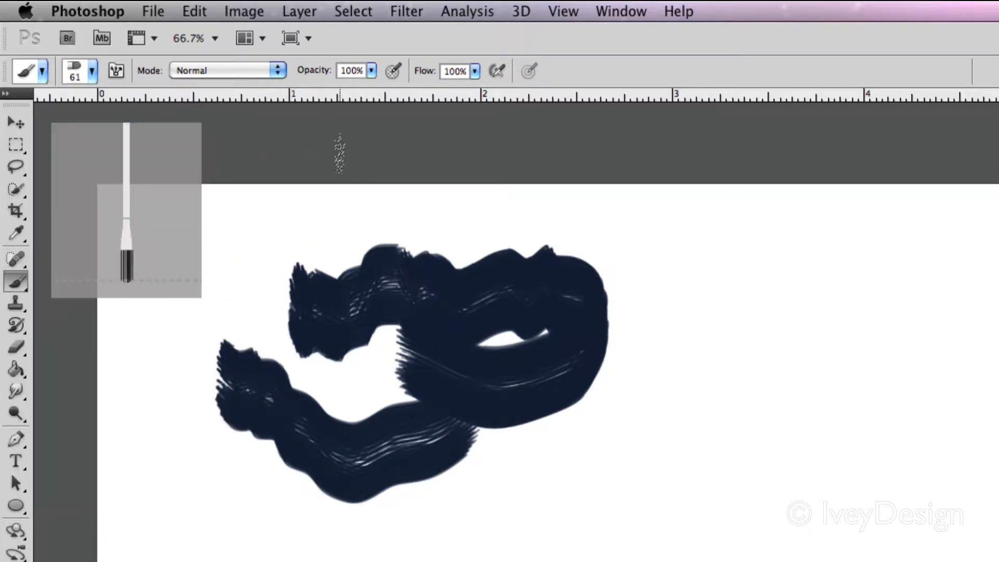
pyautogui.moveTo(639, 283)
pyautogui.mouseDown()
pyautogui.moveTo(703, 292)
pyautogui.moveTo(695, 390)
pyautogui.moveTo(646, 355)
pyautogui.moveTo(709, 398)
pyautogui.moveTo(808, 386)
pyautogui.moveTo(770, 377)
pyautogui.moveTo(745, 458)
pyautogui.moveTo(665, 473)
pyautogui.moveTo(610, 458)
pyautogui.moveTo(524, 465)
pyautogui.moveTo(603, 461)
pyautogui.moveTo(707, 484)
pyautogui.moveTo(800, 484)
pyautogui.moveTo(805, 427)
pyautogui.moveTo(744, 367)
pyautogui.mouseUp()
pyautogui.moveTo(684, 305); pyautogui.dragTo(650, 429)
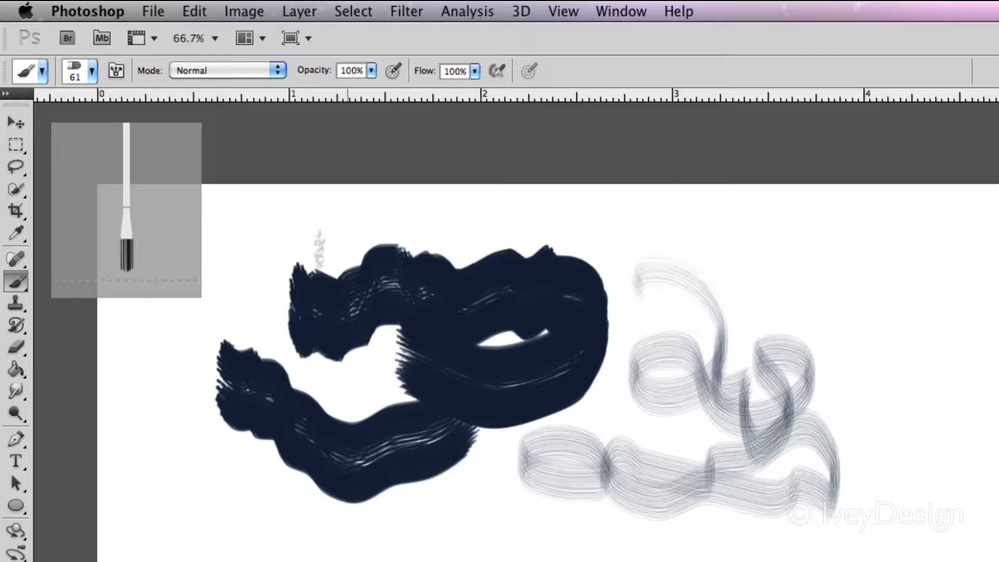
pyautogui.moveTo(297, 213)
pyautogui.mouseDown()
pyautogui.moveTo(307, 223)
pyautogui.moveTo(495, 224)
pyautogui.moveTo(395, 229)
pyautogui.mouseUp()
pyautogui.moveTo(107, 156)
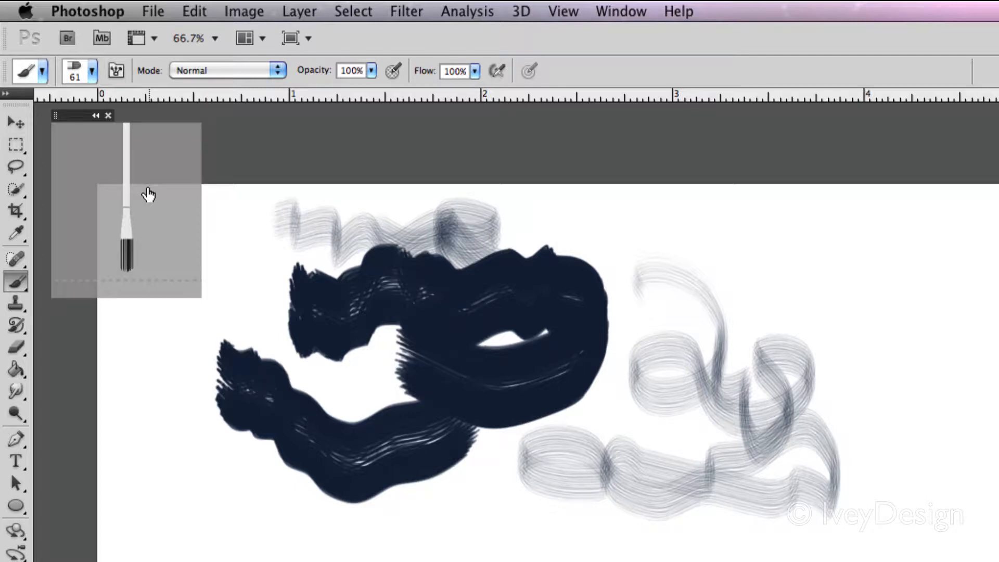
pyautogui.press('super+BackSpace')
# Step: Choose the 46 px spatter brush tip and enlarge it to 125 px
pyautogui.click(92, 73)
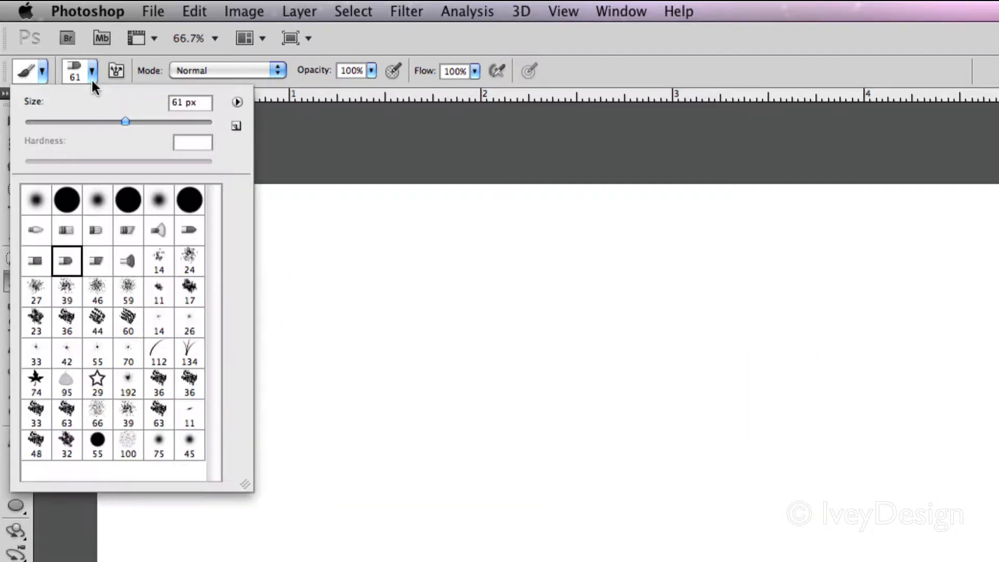
pyautogui.click(98, 296)
pyautogui.click(315, 172)
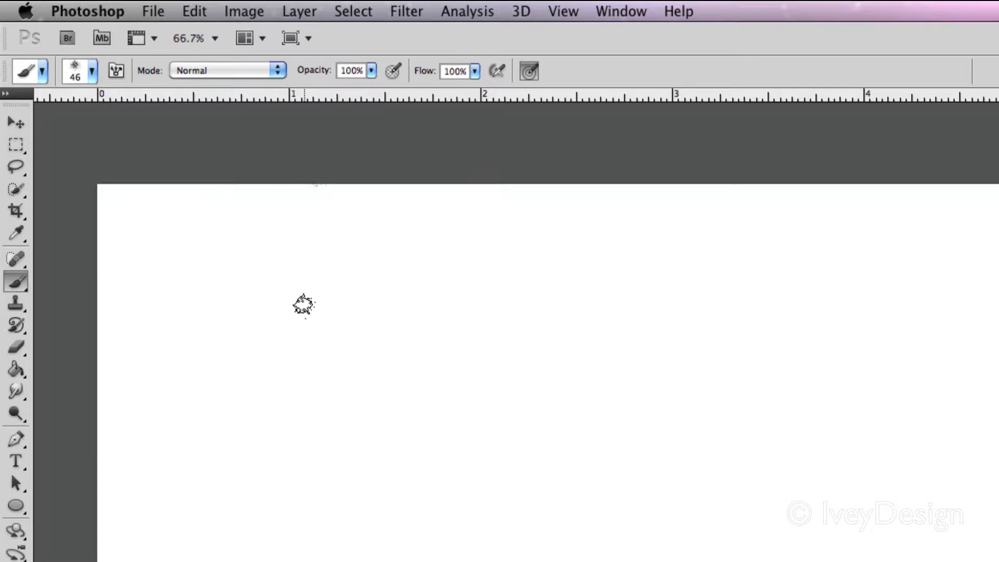
pyautogui.press(']')
pyautogui.press(']')
pyautogui.press(']')
pyautogui.press(']')
pyautogui.press(']')
pyautogui.press(']')
pyautogui.press(']')
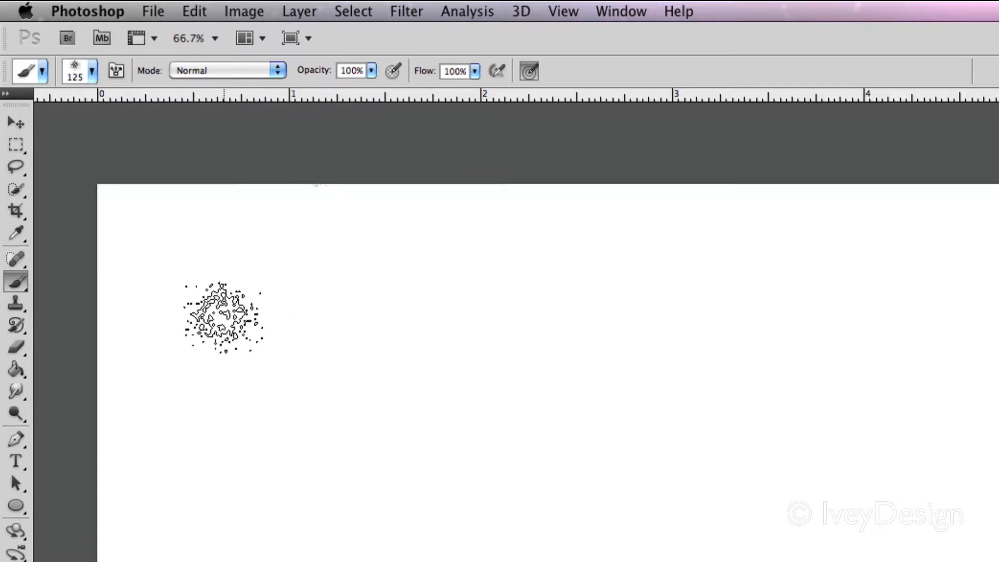
# Step: Paint single spatter dabs and one continuous wavy stroke for comparison, and wipe the canvas back to white
pyautogui.click(222, 318)
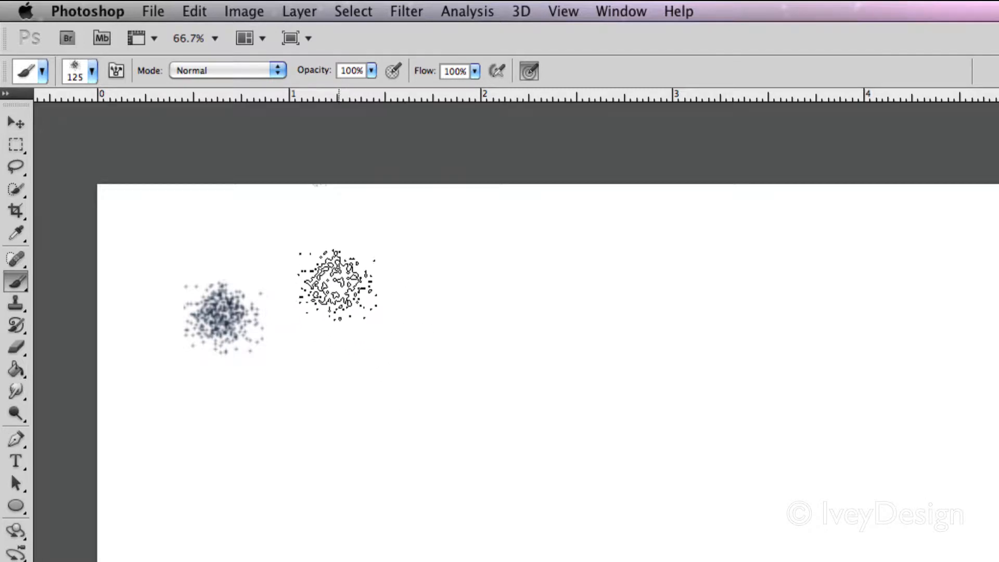
pyautogui.moveTo(332, 286)
pyautogui.mouseDown()
pyautogui.moveTo(333, 357)
pyautogui.moveTo(501, 301)
pyautogui.moveTo(526, 395)
pyautogui.moveTo(458, 401)
pyautogui.moveTo(692, 343)
pyautogui.mouseUp()
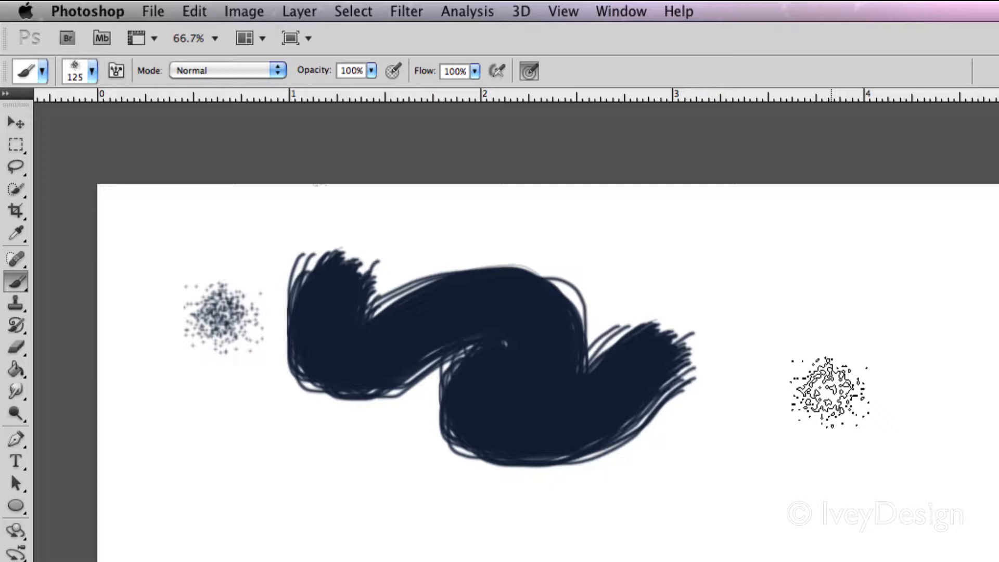
pyautogui.moveTo(222, 313)
pyautogui.mouseDown()
pyautogui.moveTo(242, 357)
pyautogui.moveTo(256, 357)
pyautogui.moveTo(234, 385)
pyautogui.moveTo(169, 398)
pyautogui.moveTo(200, 353)
pyautogui.moveTo(232, 416)
pyautogui.moveTo(305, 388)
pyautogui.moveTo(276, 432)
pyautogui.moveTo(244, 453)
pyautogui.moveTo(172, 443)
pyautogui.moveTo(162, 424)
pyautogui.moveTo(339, 484)
pyautogui.moveTo(348, 448)
pyautogui.moveTo(369, 432)
pyautogui.mouseUp()
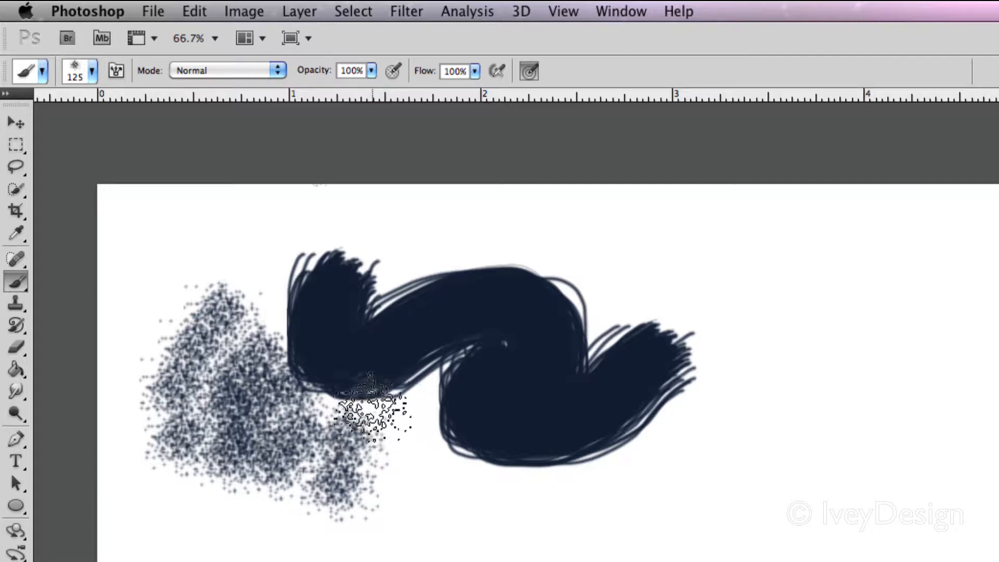
pyautogui.press('super+BackSpace')
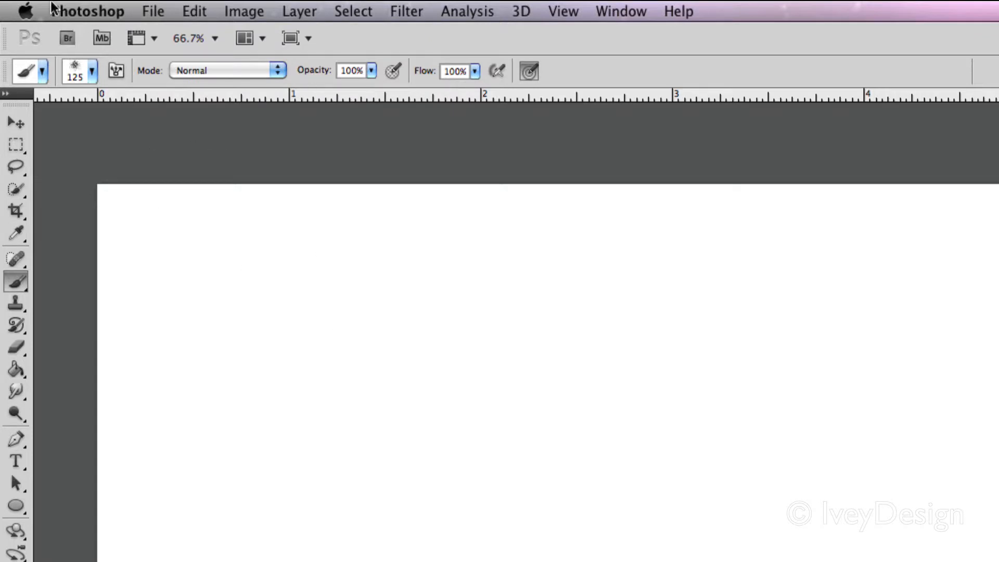
# Step: Choose the 112 px curved grass-blade brush tip and paint overlapping rows of grass across the canvas
pyautogui.click(91, 72)
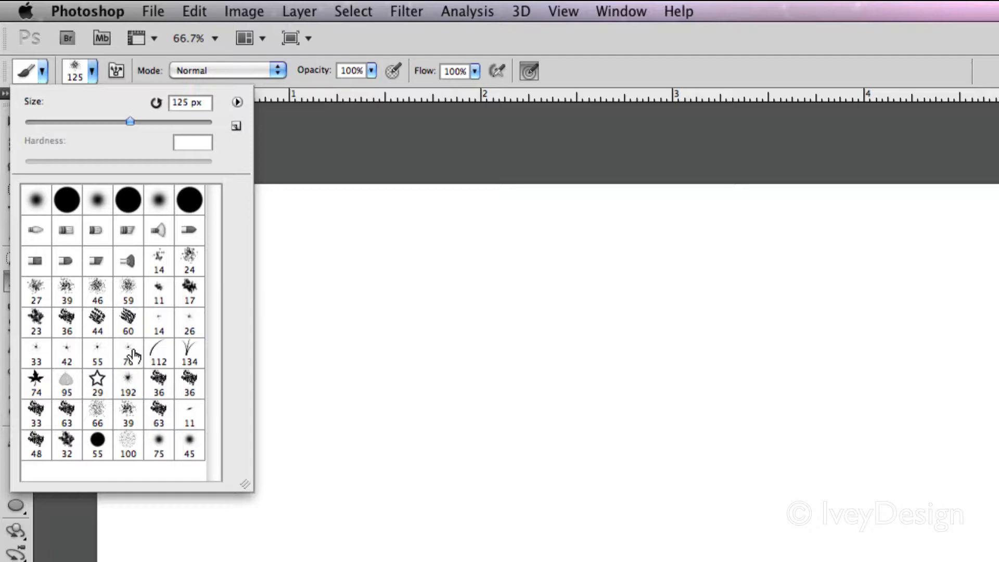
pyautogui.click(156, 353)
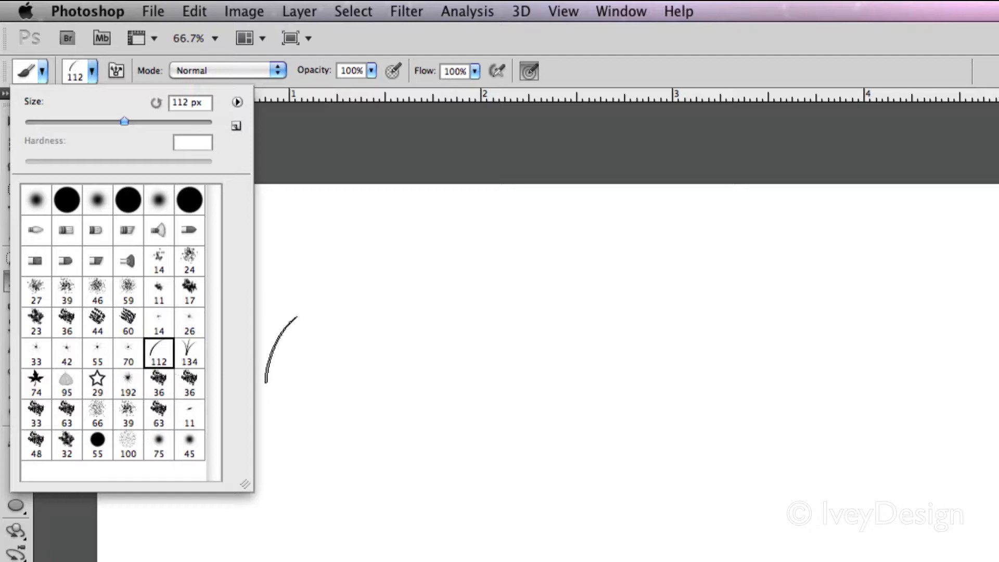
pyautogui.moveTo(284, 328); pyautogui.dragTo(749, 333)
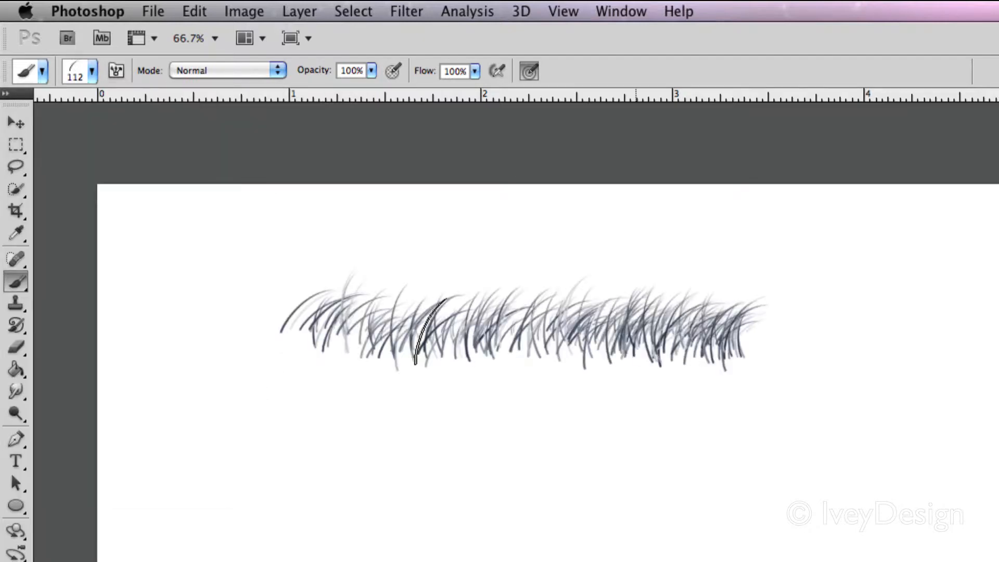
pyautogui.moveTo(431, 332)
pyautogui.mouseDown()
pyautogui.moveTo(344, 358)
pyautogui.moveTo(593, 364)
pyautogui.moveTo(263, 380)
pyautogui.mouseUp()
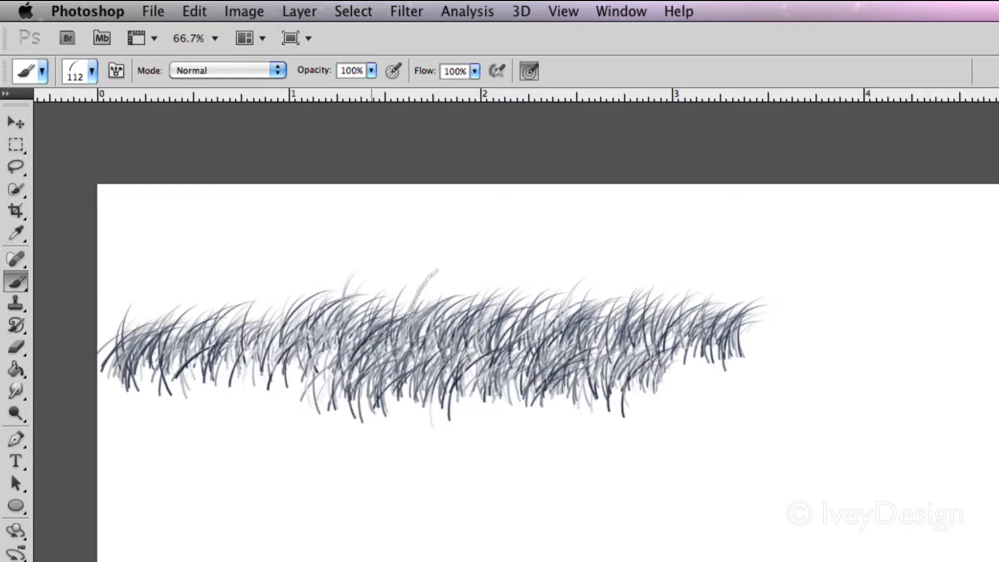
# Step: Add grass tufts over and below the existing grass with the 134 px grass brush tip, and wipe the canvas back to white
pyautogui.click(101, 70)
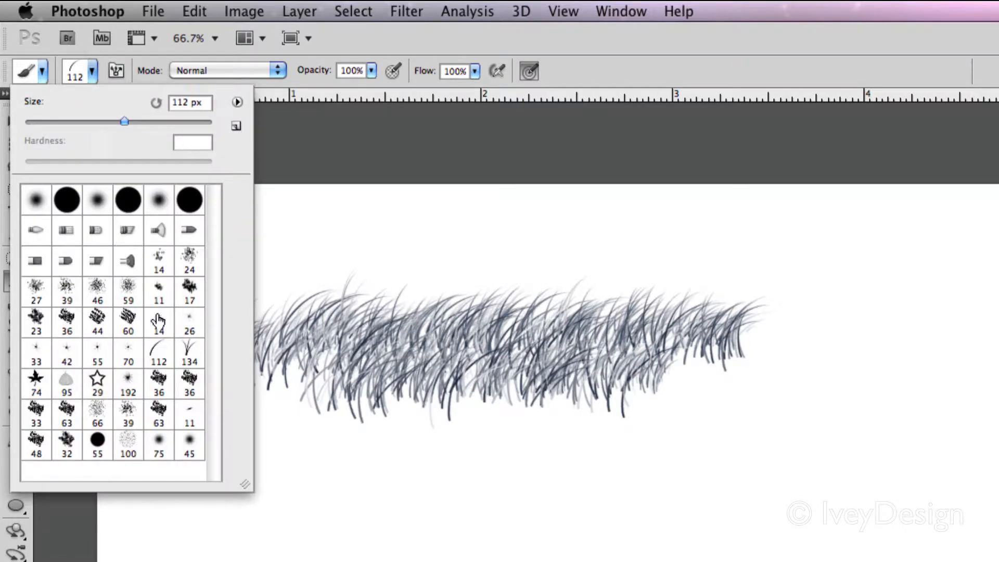
pyautogui.click(189, 345)
pyautogui.moveTo(428, 252)
pyautogui.mouseDown()
pyautogui.moveTo(489, 299)
pyautogui.moveTo(572, 315)
pyautogui.moveTo(354, 333)
pyautogui.mouseUp()
pyautogui.moveTo(200, 463); pyautogui.dragTo(607, 457)
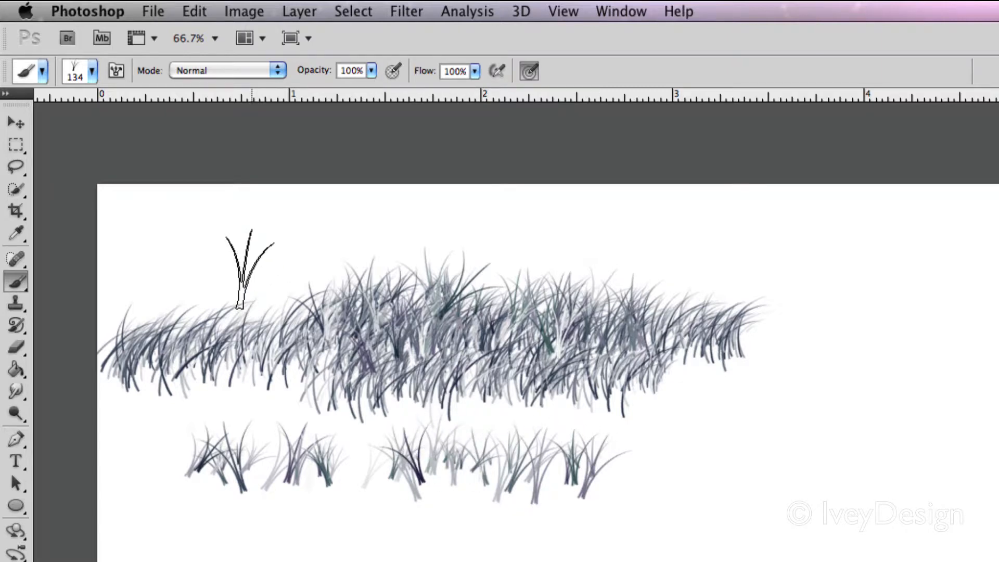
pyautogui.press('super+BackSpace')
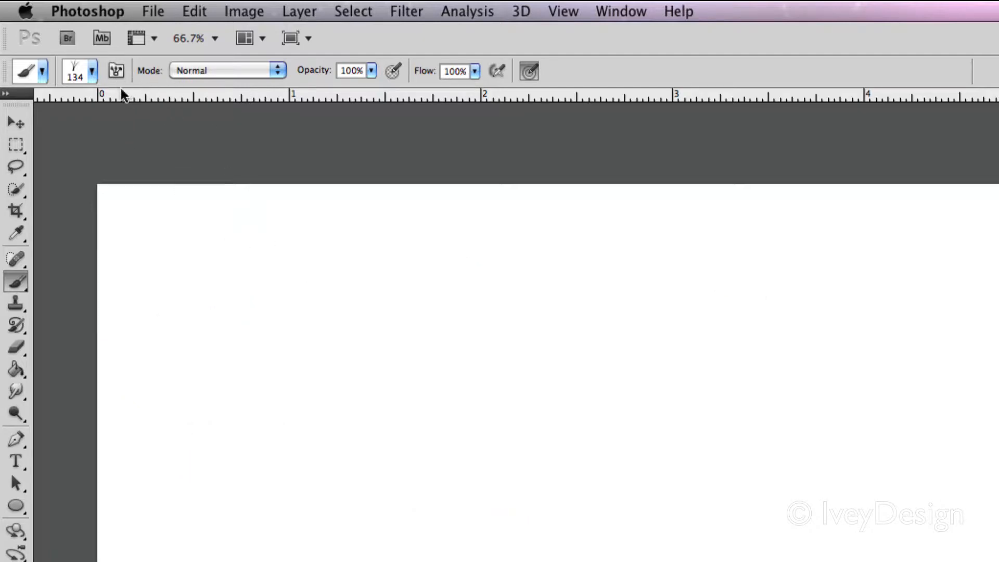
# Step: Scatter leaves across the canvas with the 74 px maple leaf brush tip, and wipe the canvas back to white
pyautogui.click(92, 70)
pyautogui.click(35, 386)
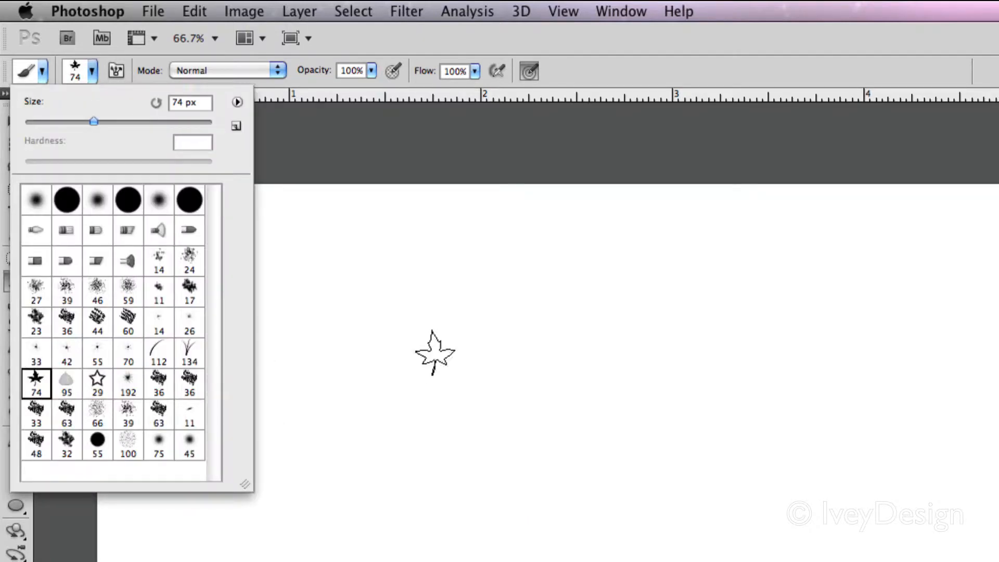
pyautogui.click(415, 299)
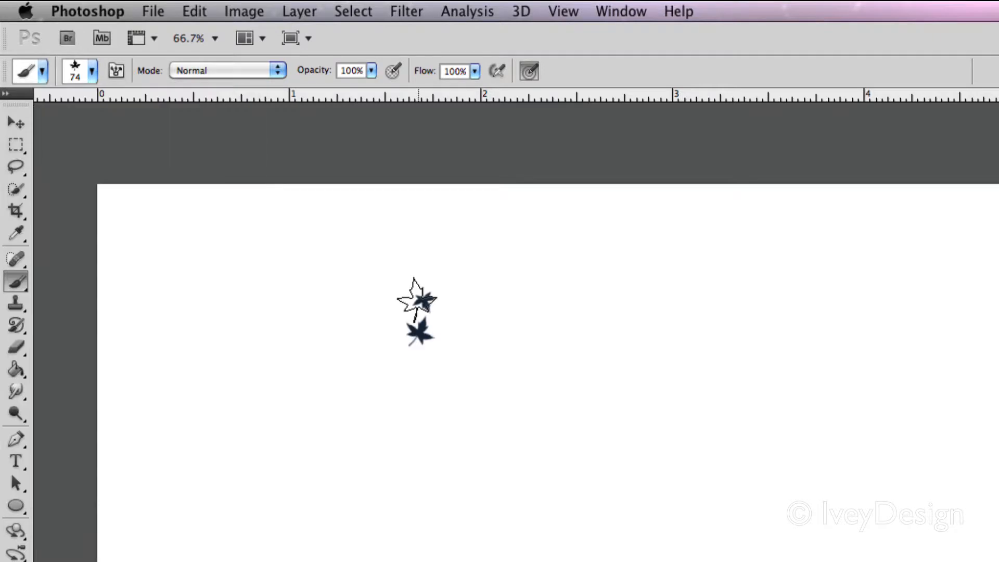
pyautogui.moveTo(228, 328)
pyautogui.mouseDown()
pyautogui.moveTo(256, 336)
pyautogui.moveTo(380, 362)
pyautogui.moveTo(574, 350)
pyautogui.moveTo(704, 356)
pyautogui.moveTo(741, 429)
pyautogui.moveTo(436, 431)
pyautogui.moveTo(165, 413)
pyautogui.mouseUp()
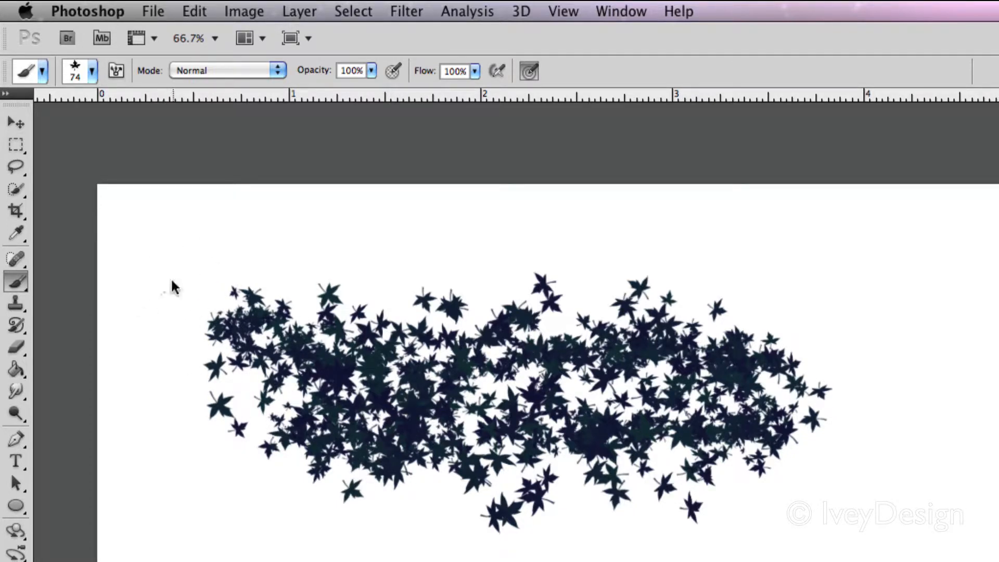
pyautogui.moveTo(172, 281)
pyautogui.mouseDown()
pyautogui.moveTo(360, 254)
pyautogui.moveTo(551, 265)
pyautogui.moveTo(549, 242)
pyautogui.moveTo(702, 262)
pyautogui.moveTo(768, 306)
pyautogui.moveTo(848, 308)
pyautogui.mouseUp()
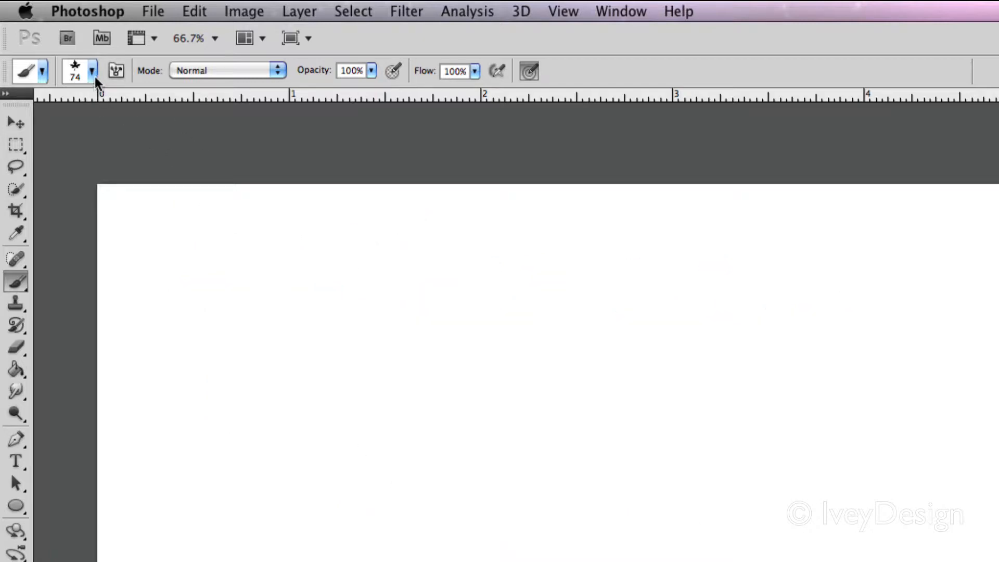
# Step: Stamp one dab with the rough-textured 63 px brush tip from the eighth preset row, and enlarge the brush to 200 px
pyautogui.click(93, 72)
pyautogui.click(156, 419)
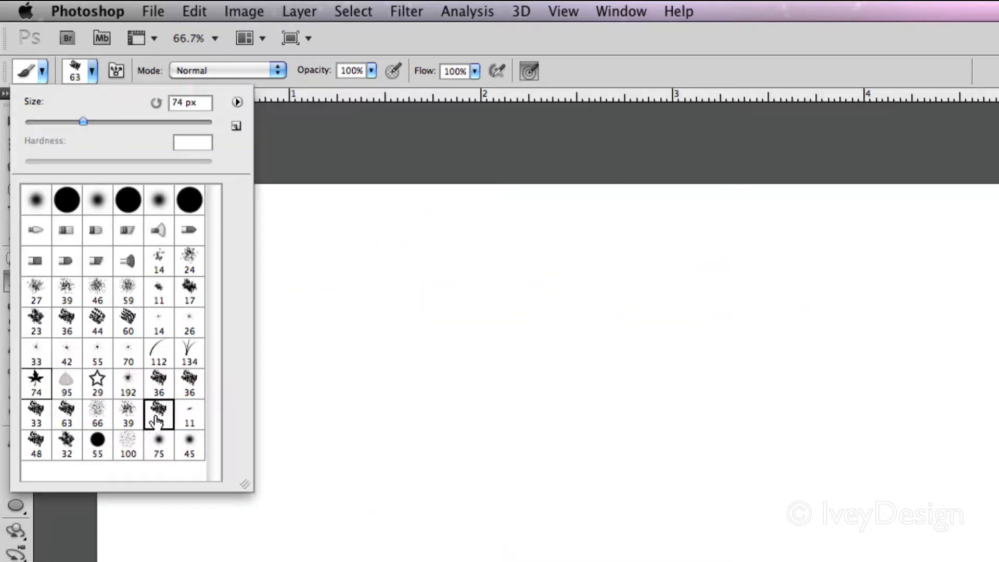
pyautogui.click(381, 380)
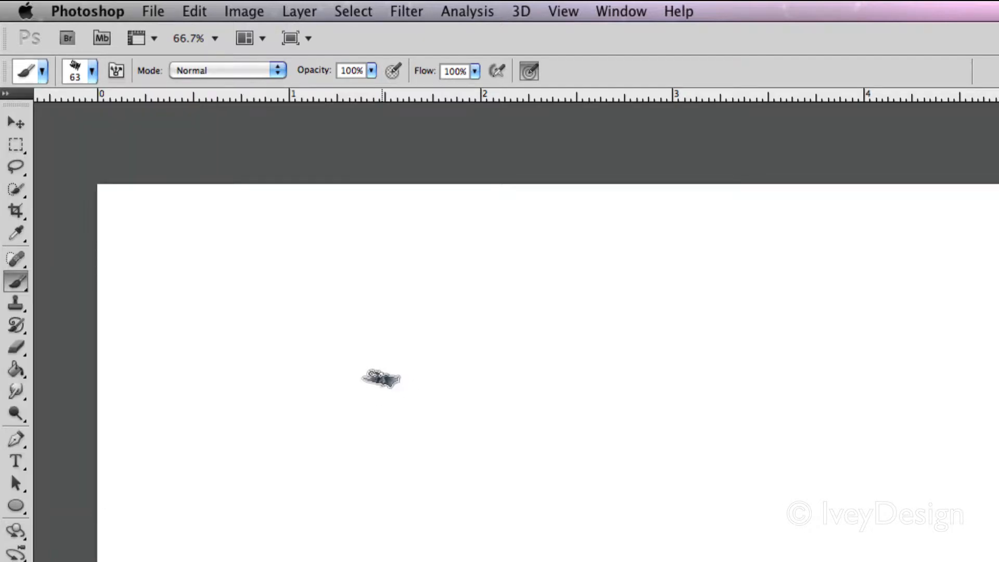
pyautogui.press(']')
pyautogui.press(']')
pyautogui.press(']')
pyautogui.press(']')
pyautogui.press(']')
pyautogui.press(']')
pyautogui.press(']')
pyautogui.press(']')
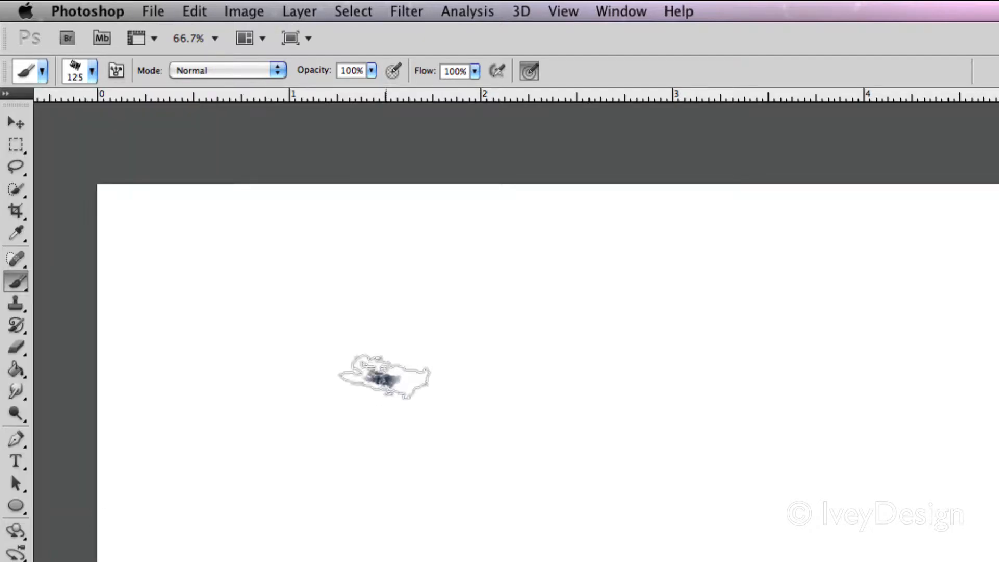
# Step: Stamp three overlapping dabs with the rough-textured 200 px brush and paint long continuous wavy strokes around them
pyautogui.click(502, 327)
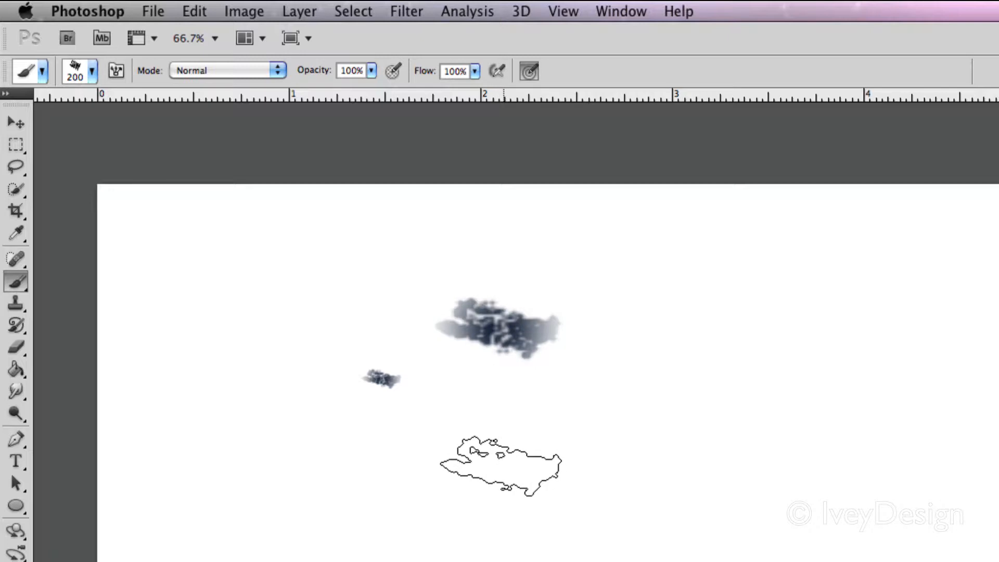
pyautogui.click(493, 364)
pyautogui.click(578, 357)
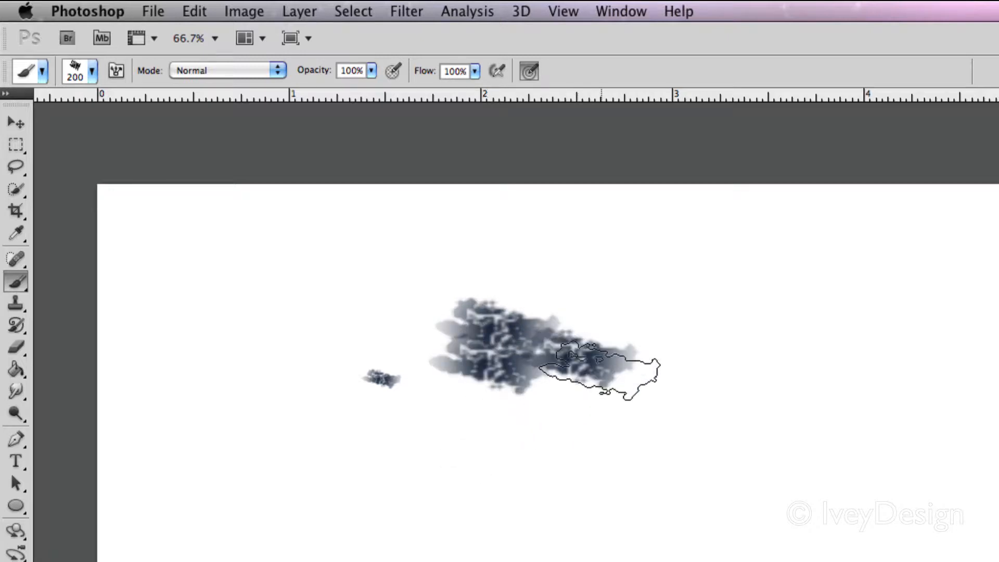
pyautogui.moveTo(200, 325)
pyautogui.mouseDown()
pyautogui.moveTo(225, 293)
pyautogui.moveTo(301, 347)
pyautogui.moveTo(398, 337)
pyautogui.moveTo(423, 411)
pyautogui.moveTo(477, 461)
pyautogui.moveTo(275, 449)
pyautogui.moveTo(598, 449)
pyautogui.moveTo(724, 404)
pyautogui.moveTo(664, 460)
pyautogui.mouseUp()
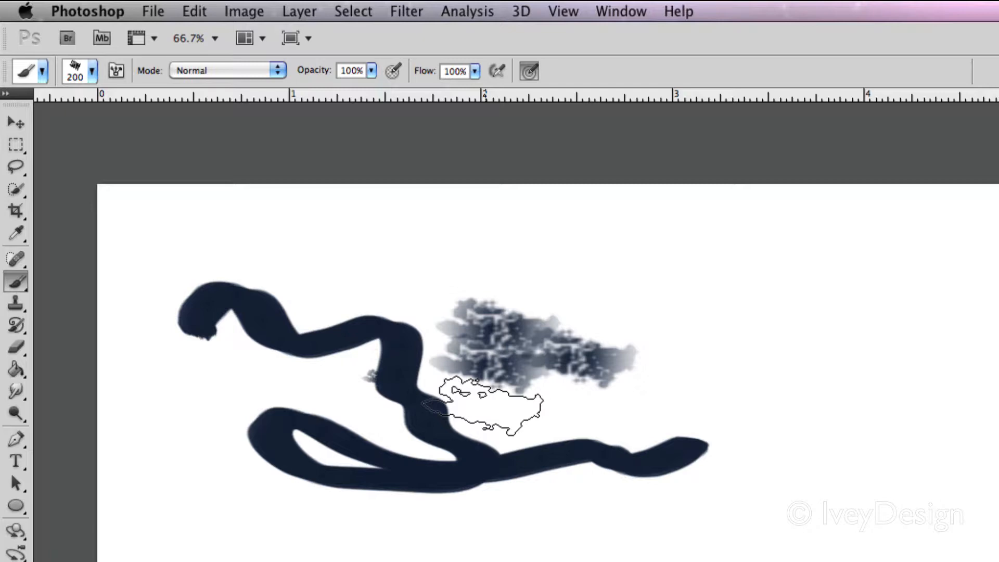
pyautogui.moveTo(315, 276)
pyautogui.mouseDown()
pyautogui.moveTo(479, 283)
pyautogui.moveTo(656, 333)
pyautogui.mouseUp()
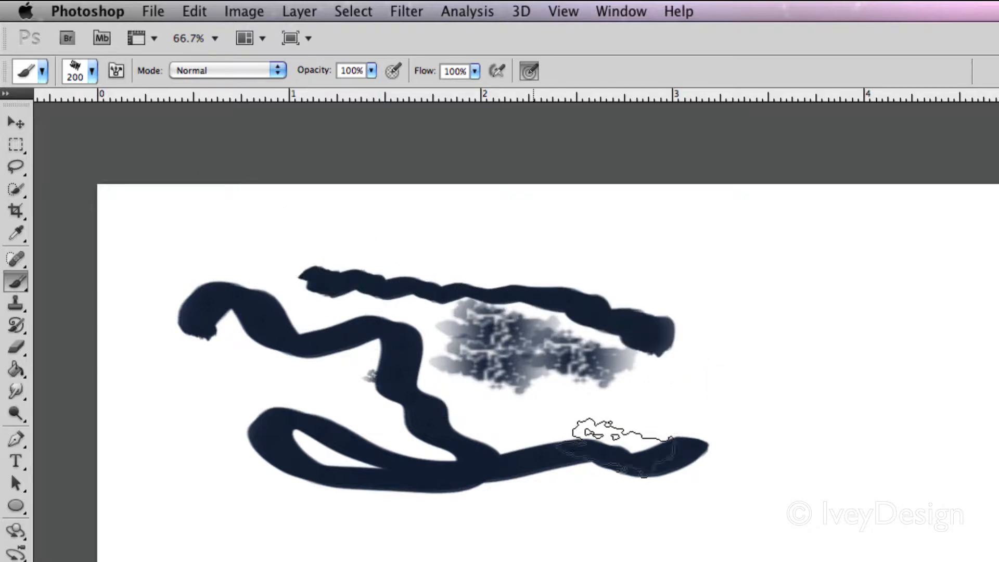
# Step: Replace the current brush presets with the Square Brushes set and paint a short zigzag stroke with the 18 px square tip
pyautogui.click(91, 71)
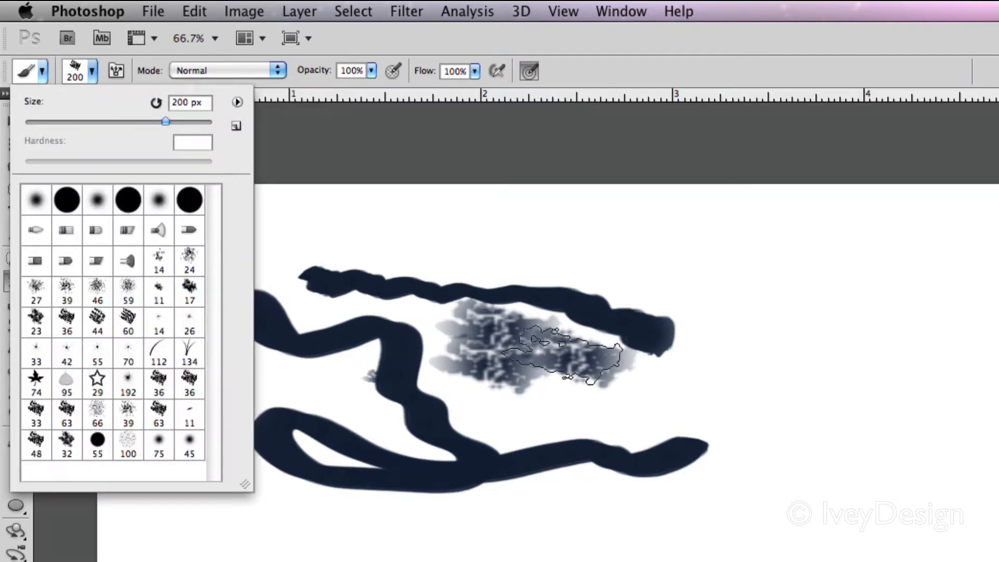
pyautogui.click(92, 67)
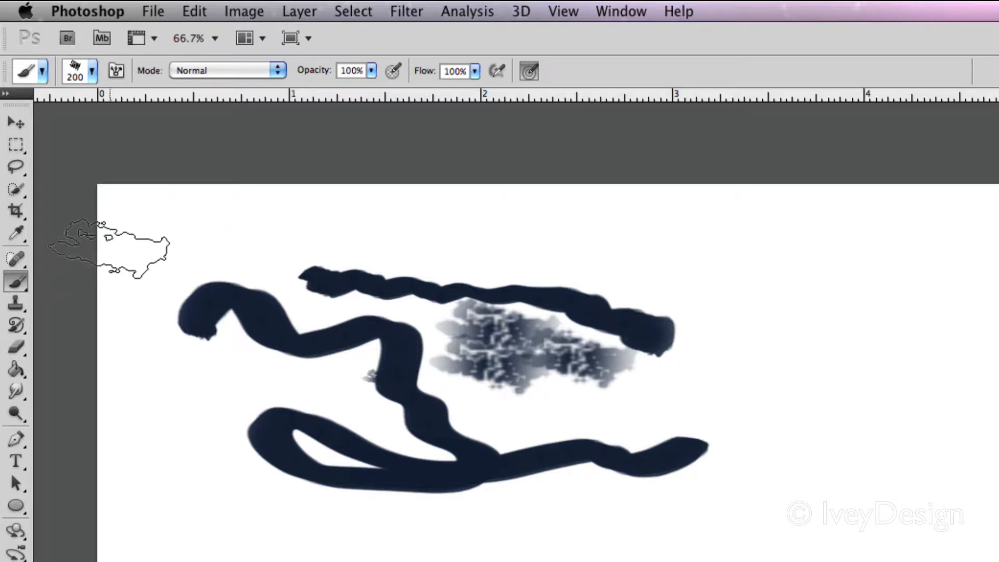
pyautogui.click(91, 70)
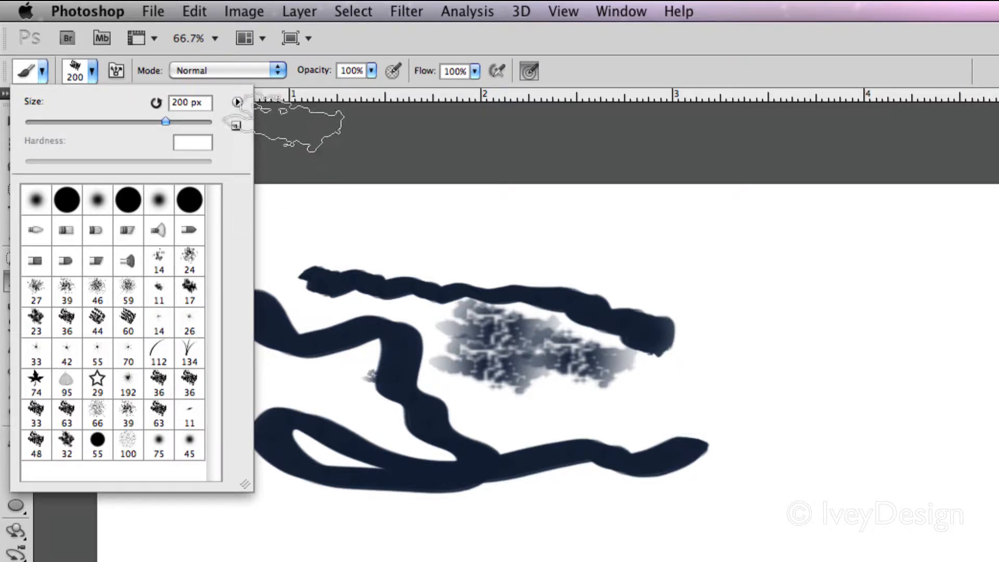
pyautogui.click(237, 102)
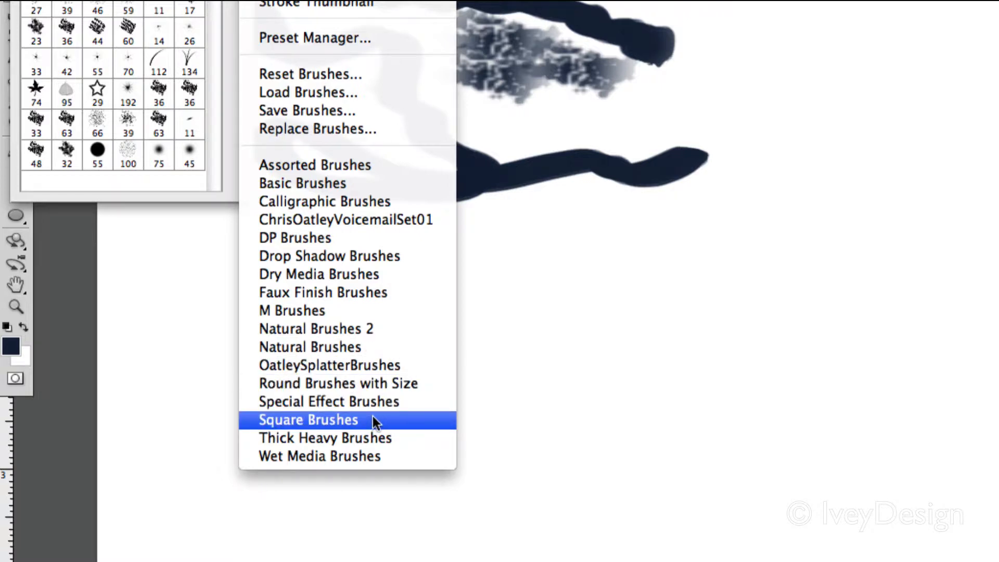
pyautogui.click(310, 420)
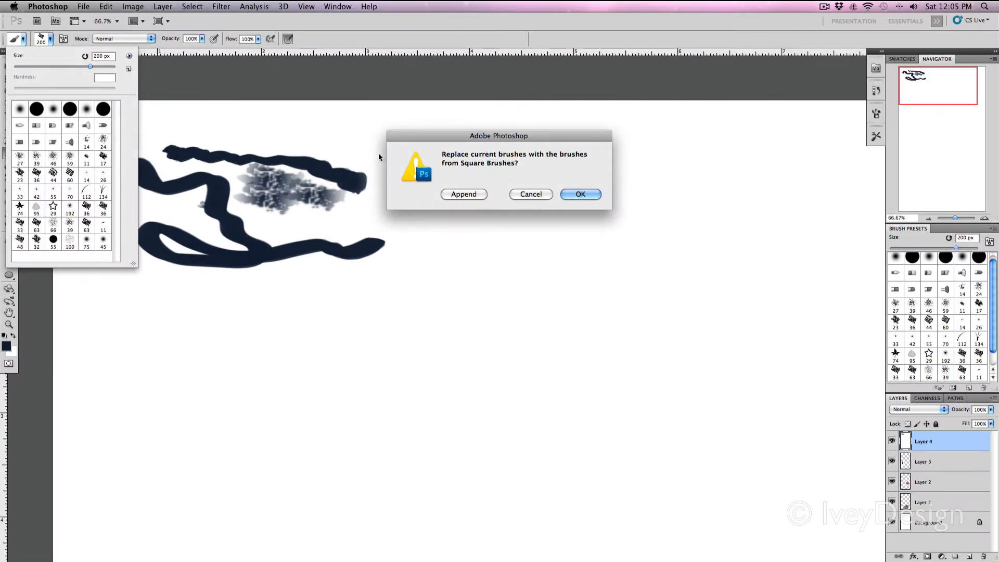
pyautogui.moveTo(455, 134); pyautogui.dragTo(235, 130)
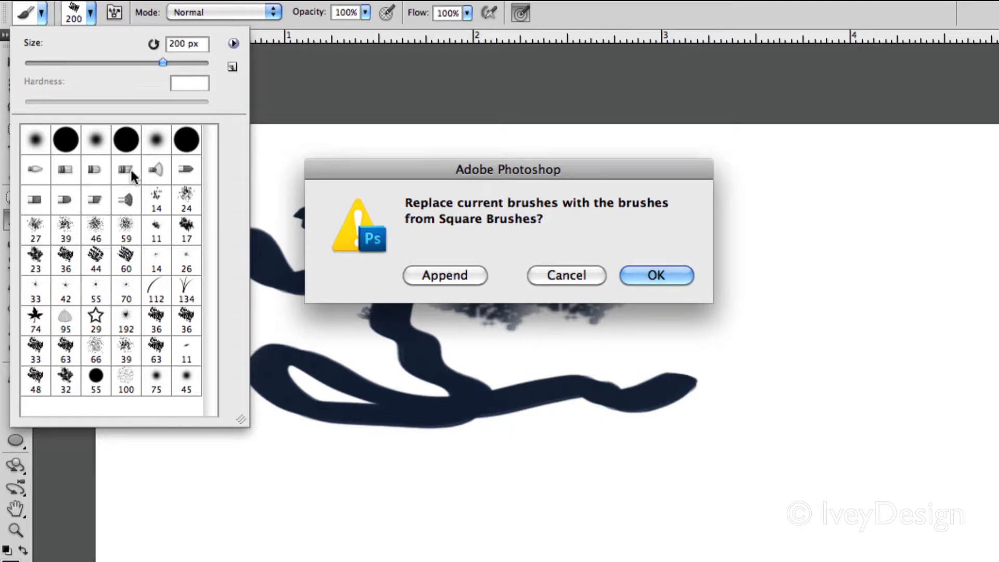
pyautogui.click(670, 270)
pyautogui.click(95, 208)
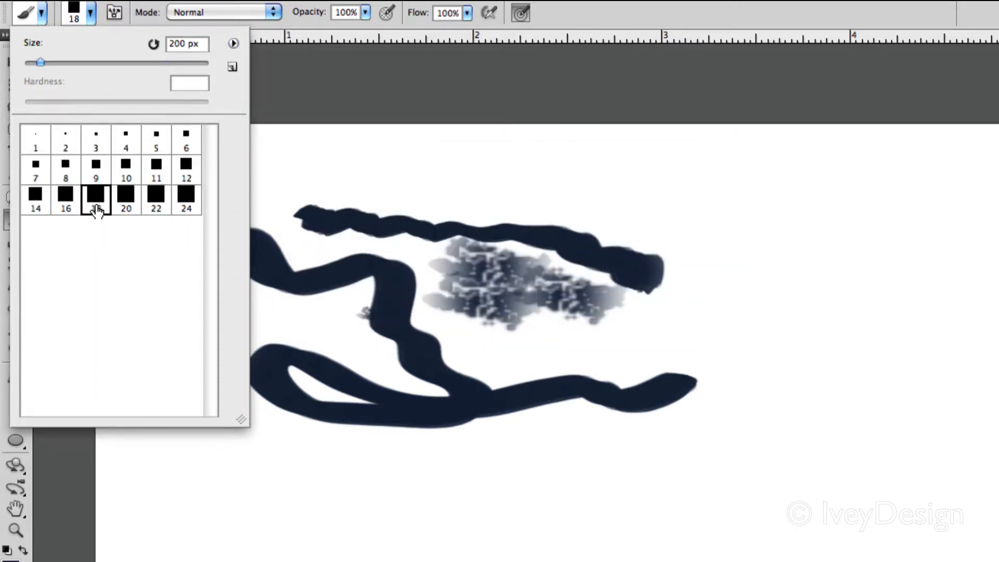
pyautogui.moveTo(580, 181); pyautogui.dragTo(712, 255)
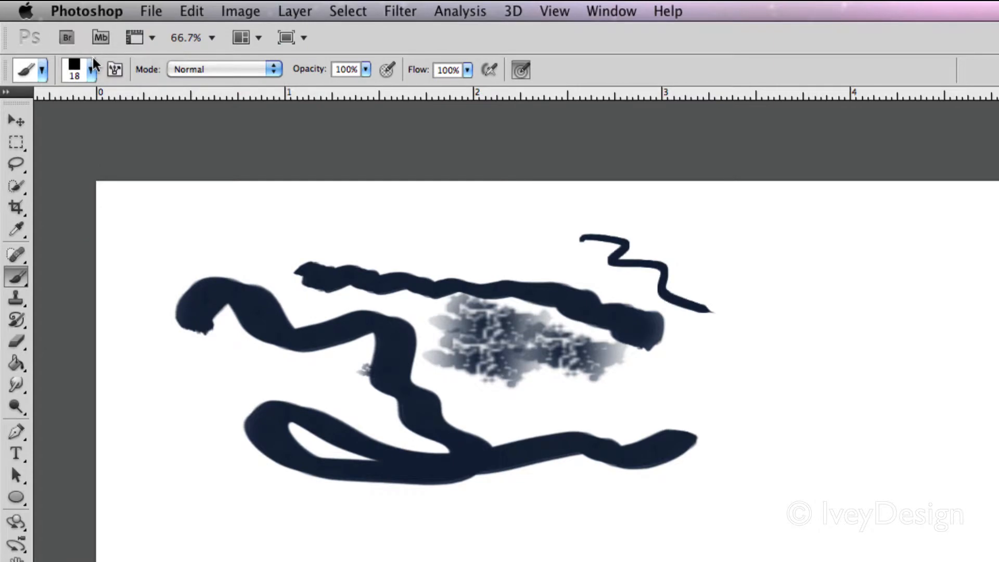
# Step: Append the Basic Brushes set to the current square brush presets
pyautogui.click(92, 61)
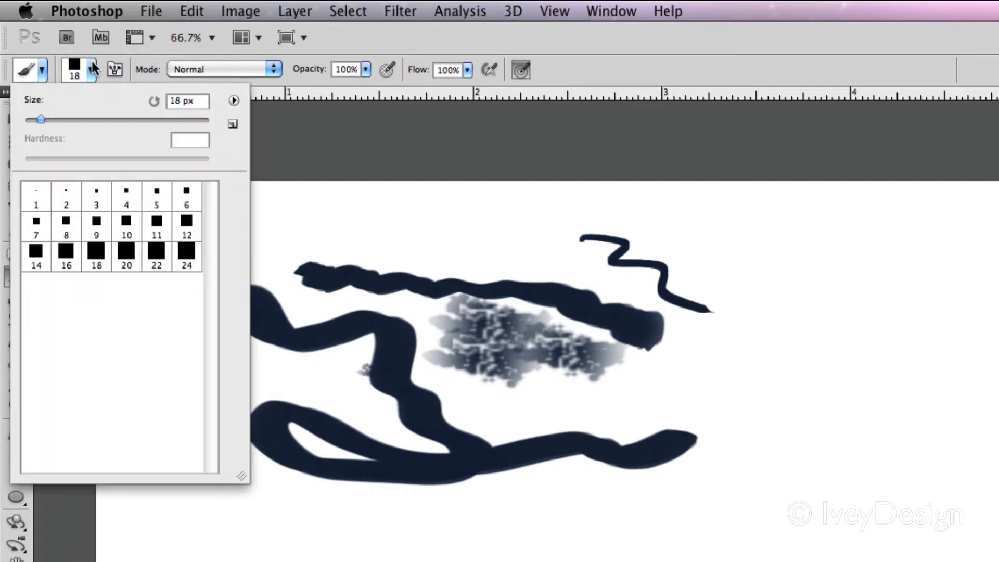
pyautogui.click(233, 100)
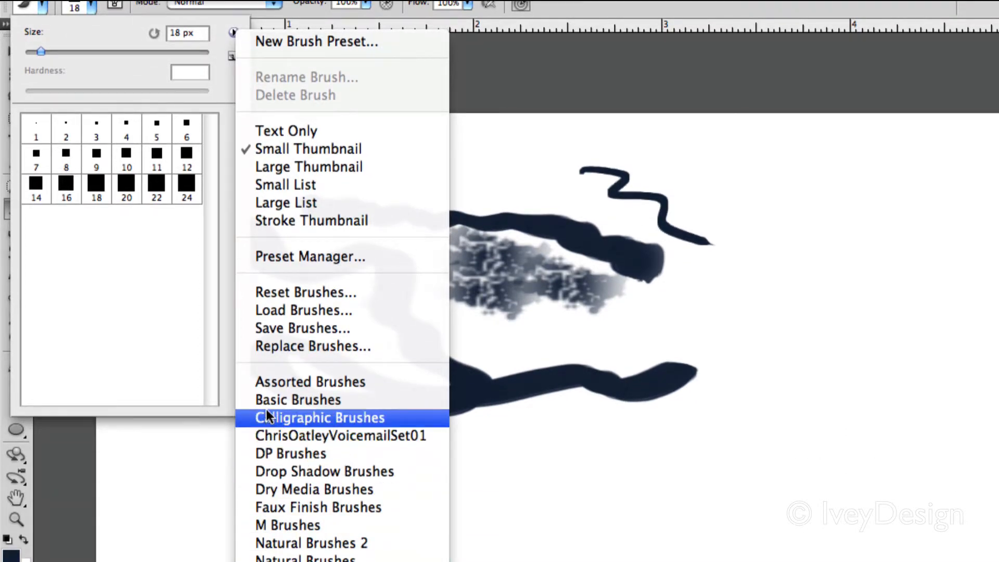
pyautogui.click(294, 401)
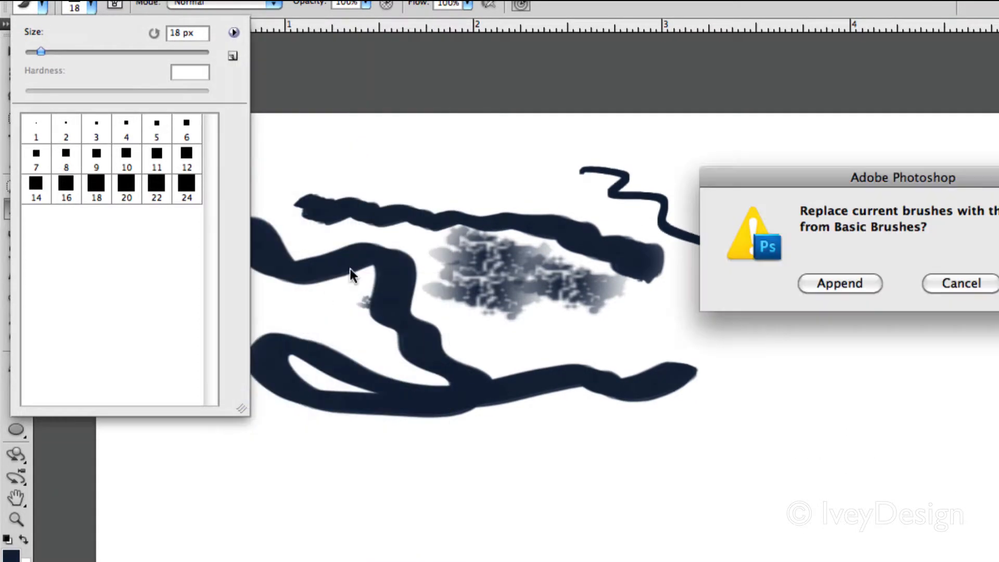
pyautogui.moveTo(763, 173); pyautogui.dragTo(334, 115)
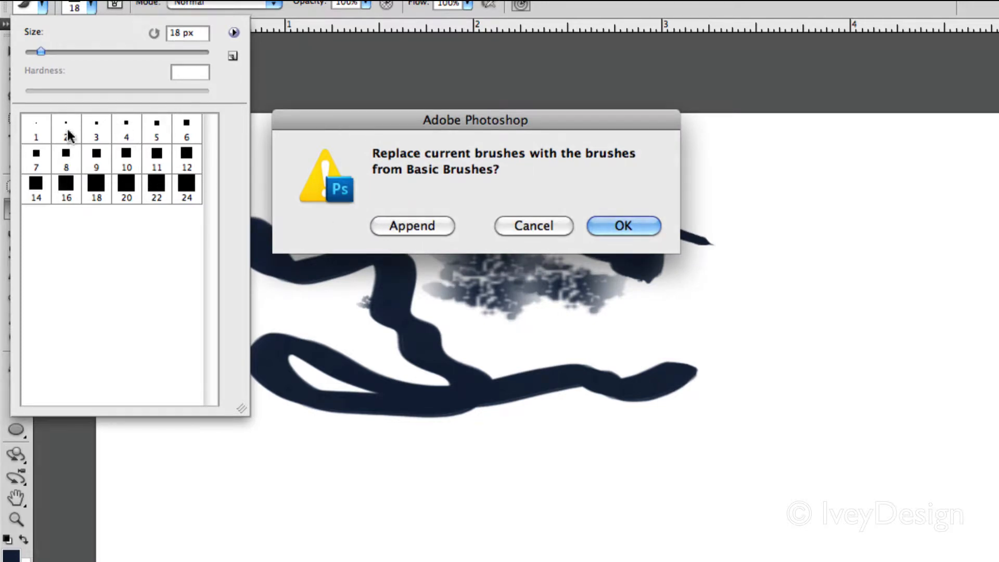
pyautogui.click(397, 226)
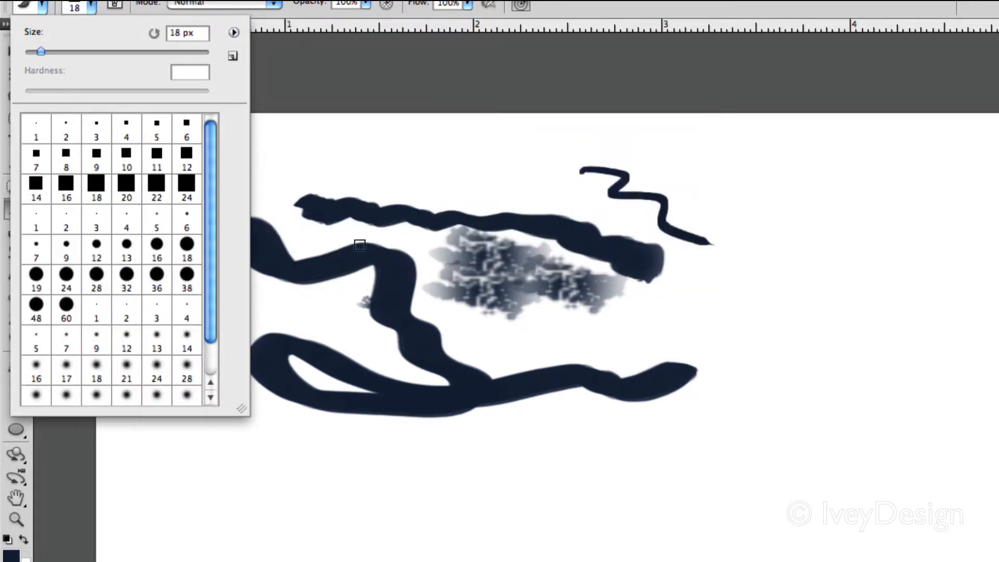
pyautogui.scroll(-1, 122, 229)
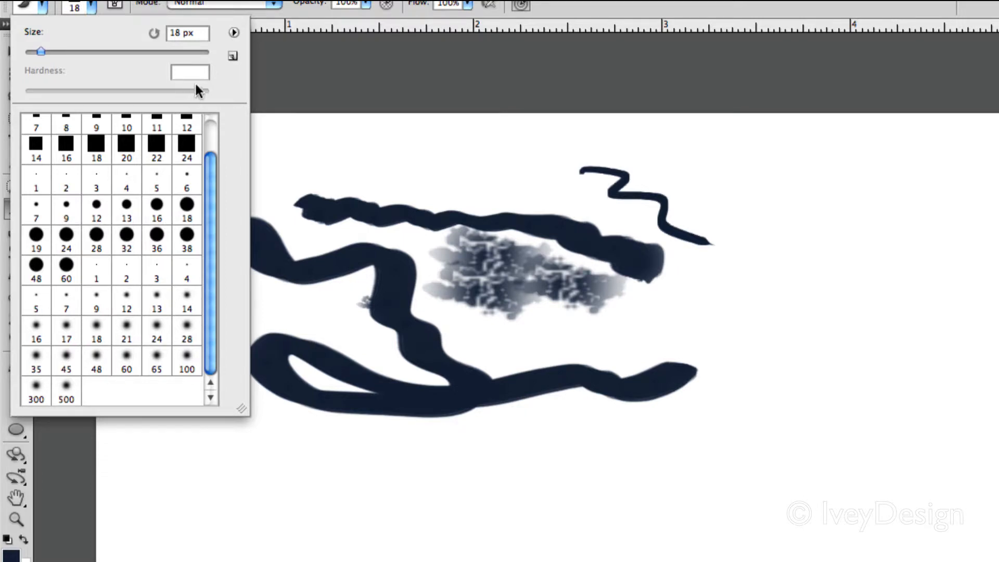
# Step: Append the Assorted Brushes set to the square and basic brush presets
pyautogui.click(233, 33)
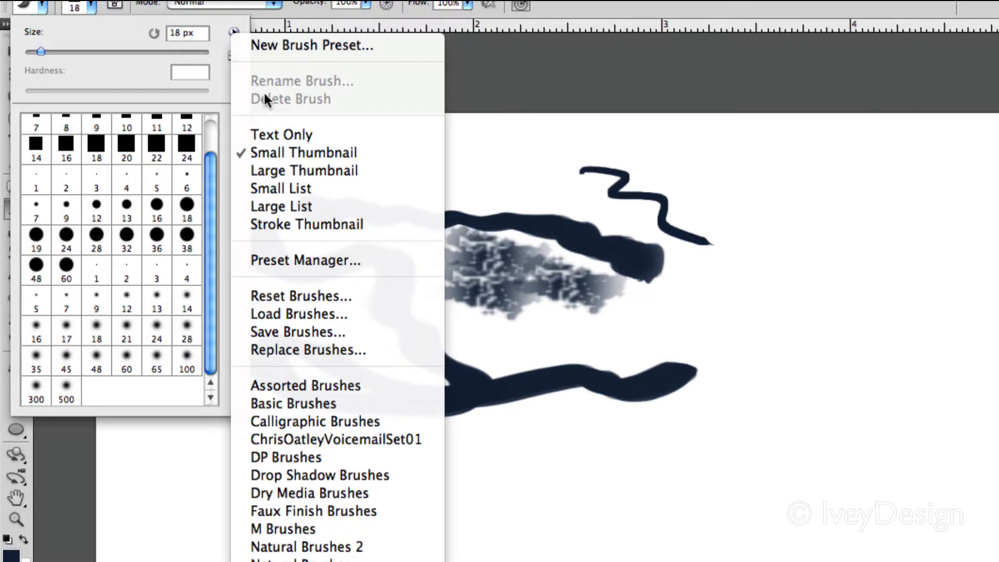
pyautogui.click(286, 390)
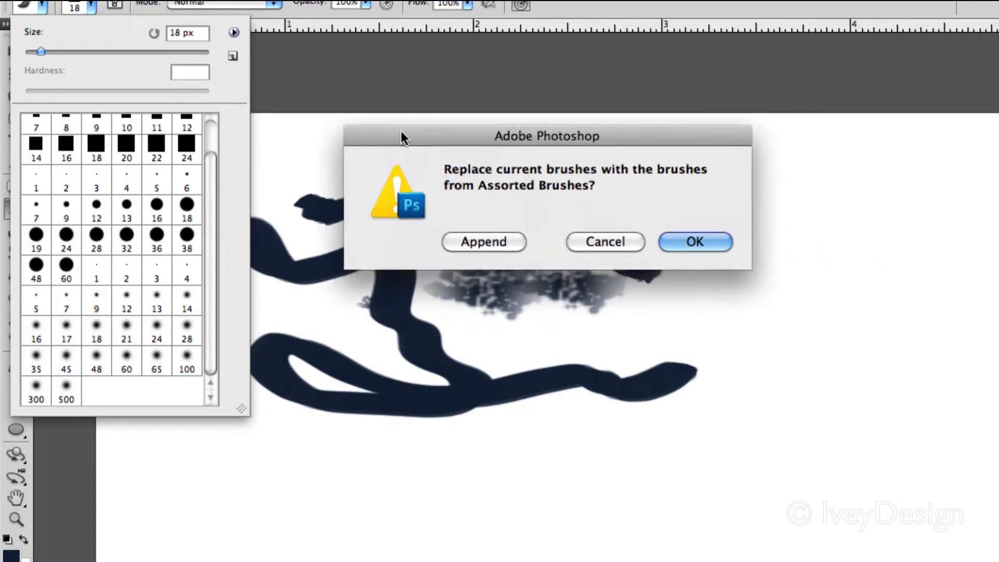
pyautogui.click(839, 283)
pyautogui.scroll(-5, 110, 281)
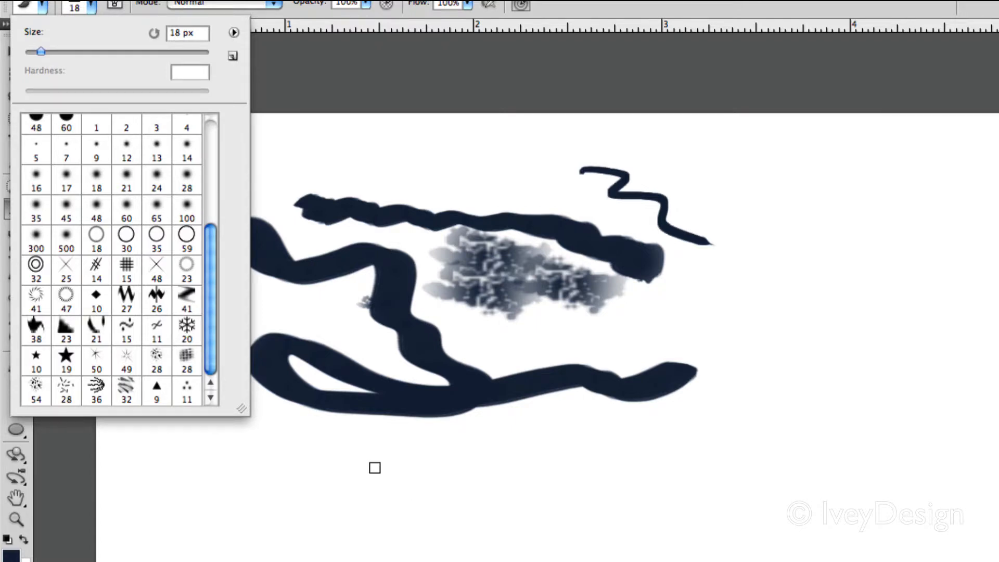
# Step: Paint a small squiggle above the thick strokes with the 28 px textured assorted tip, and wipe the canvas back to white
pyautogui.click(186, 359)
pyautogui.click(517, 180)
pyautogui.moveTo(479, 166); pyautogui.dragTo(571, 210)
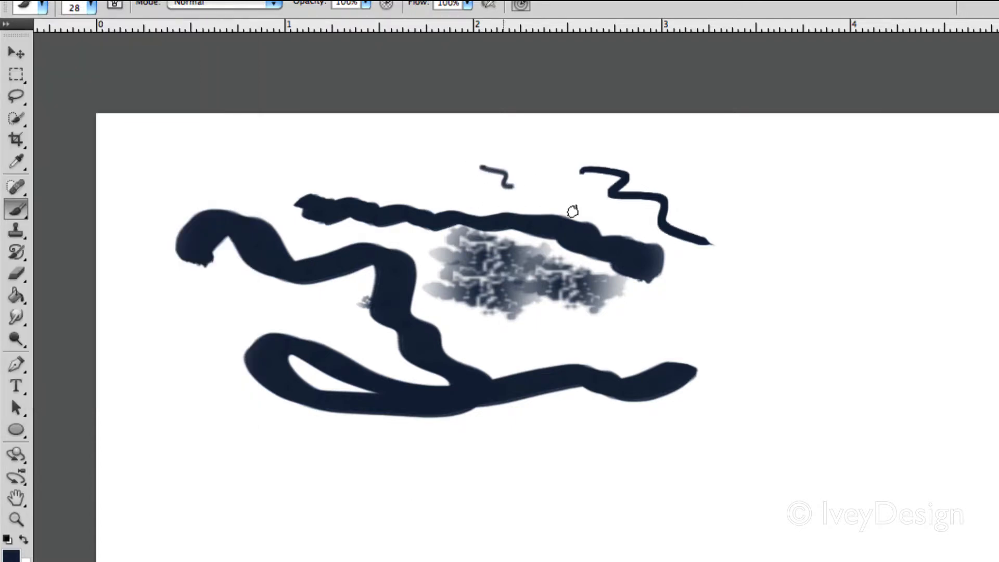
pyautogui.press('super+BackSpace')
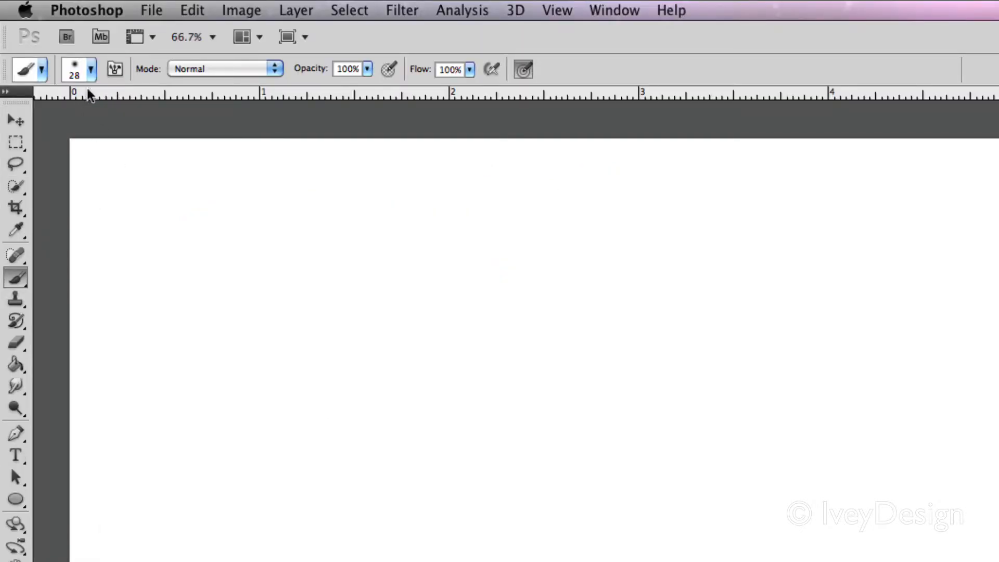
# Step: Reset the brush presets, replacing the current brushes with the default set
pyautogui.click(90, 69)
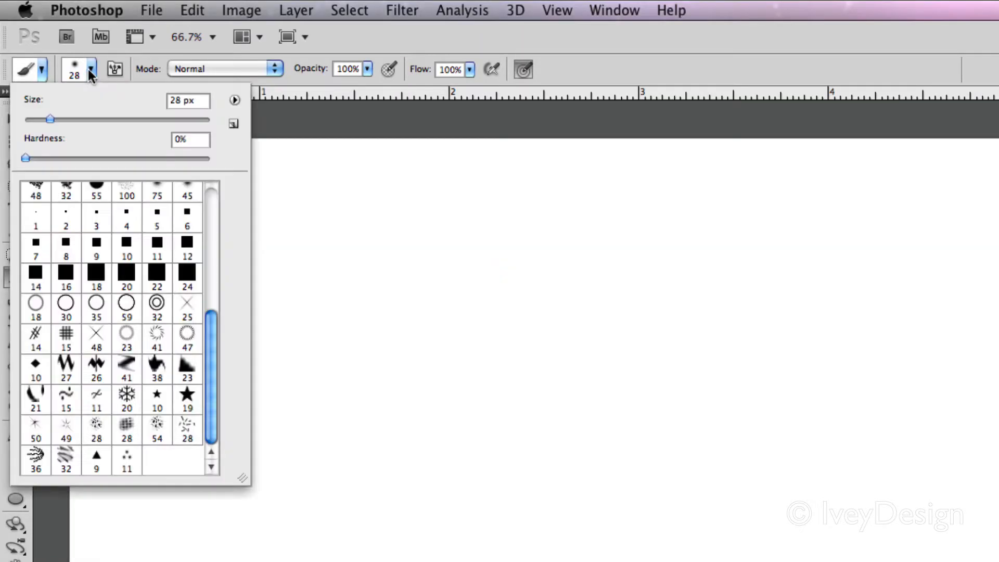
pyautogui.click(234, 100)
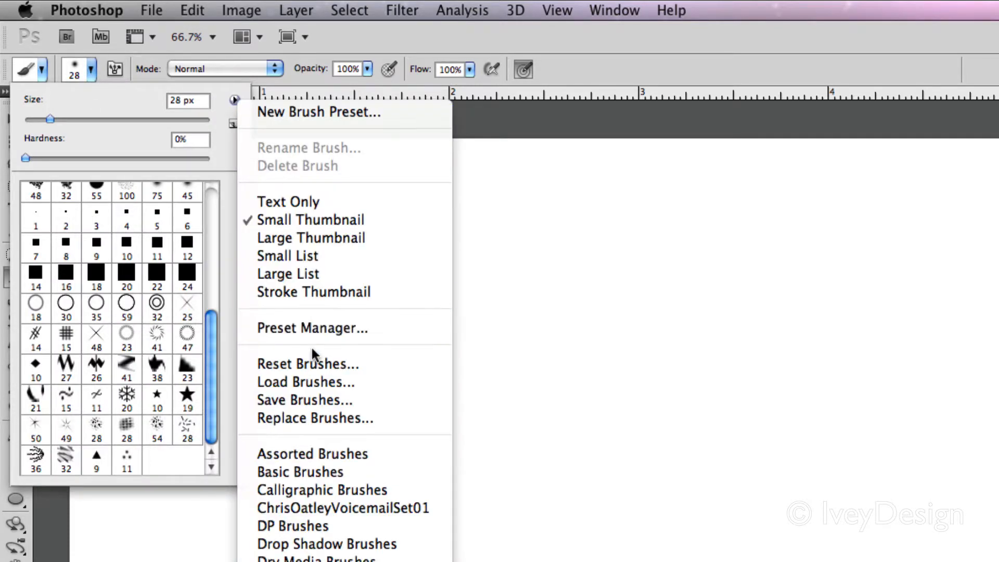
pyautogui.click(327, 364)
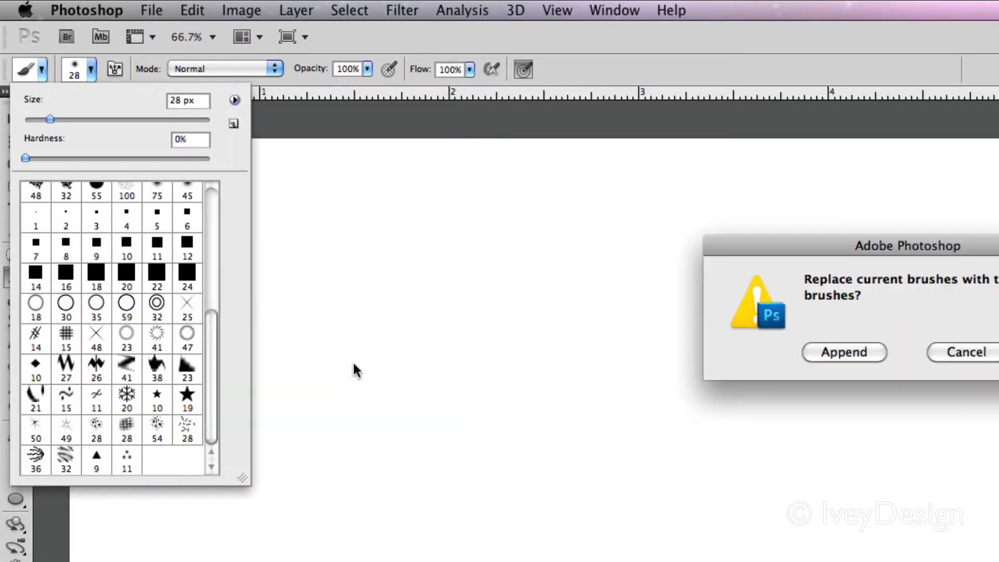
pyautogui.moveTo(785, 258)
pyautogui.mouseDown()
pyautogui.moveTo(643, 226)
pyautogui.moveTo(352, 204)
pyautogui.mouseUp()
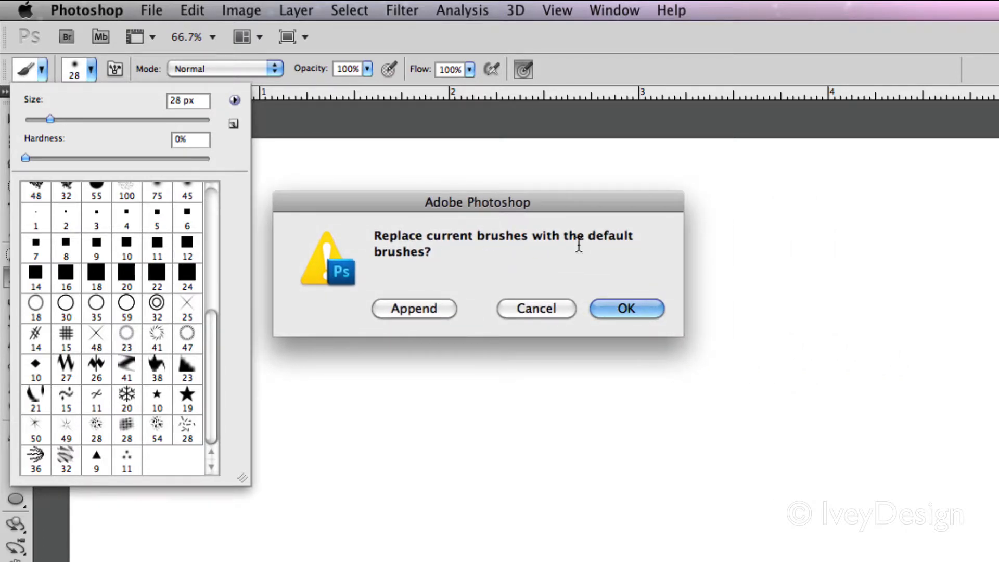
pyautogui.click(627, 309)
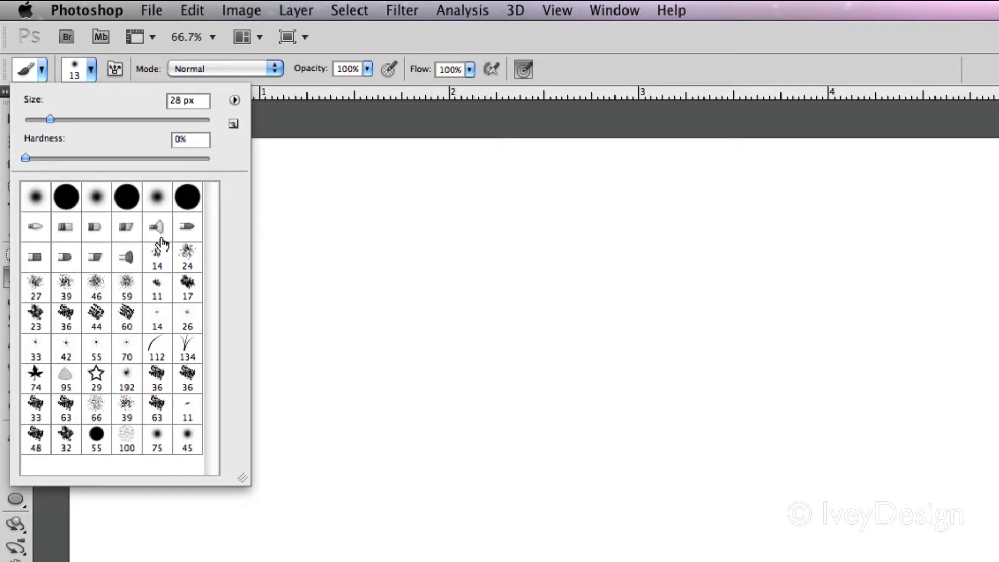
pyautogui.click(93, 72)
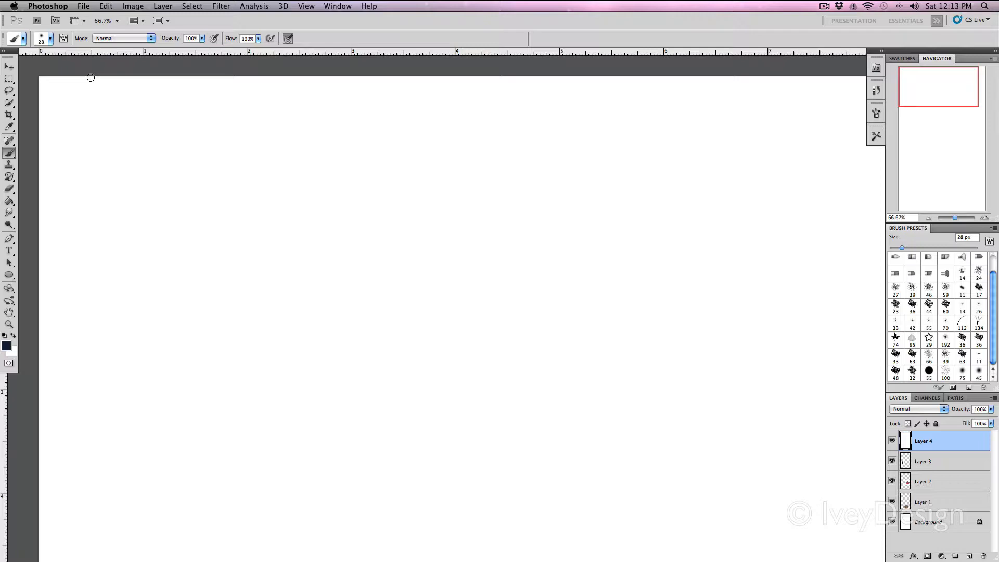
# Step: Switch to Finder to examine the brush files in the 3 - Landscape Project folder, and return to Photoshop's full-screen view
pyautogui.press('f')
pyautogui.press('f')
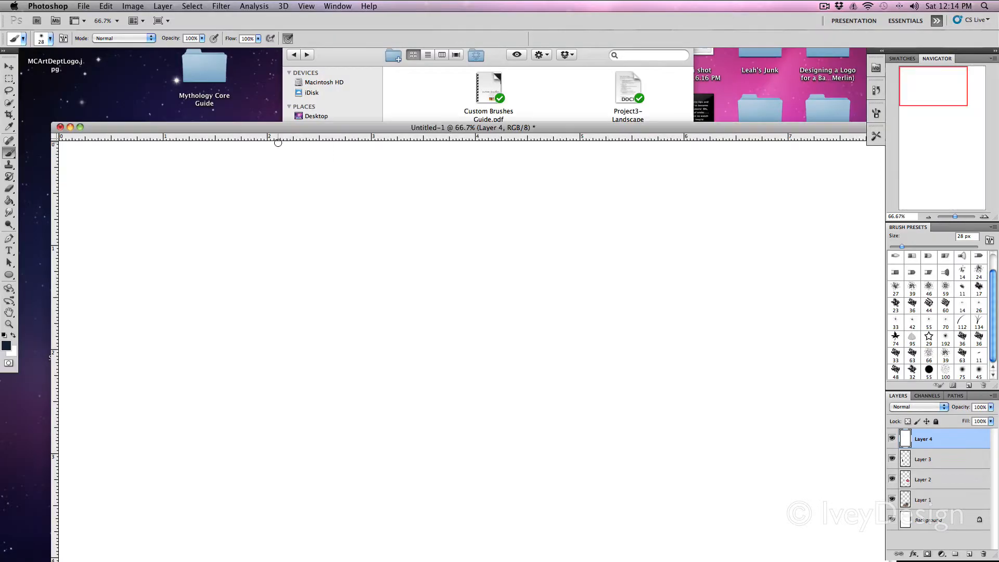
pyautogui.click(532, 98)
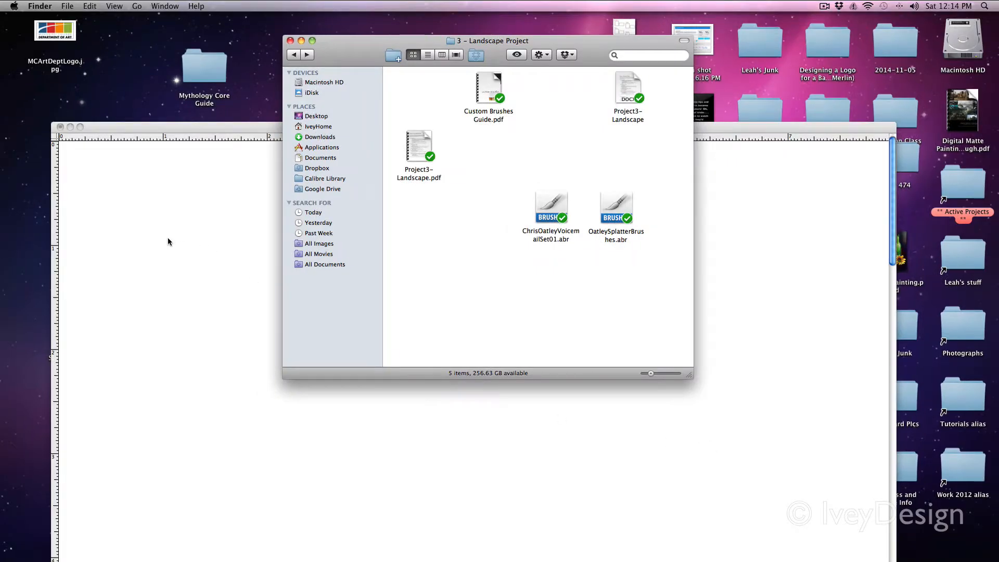
pyautogui.click(168, 238)
pyautogui.press('f')
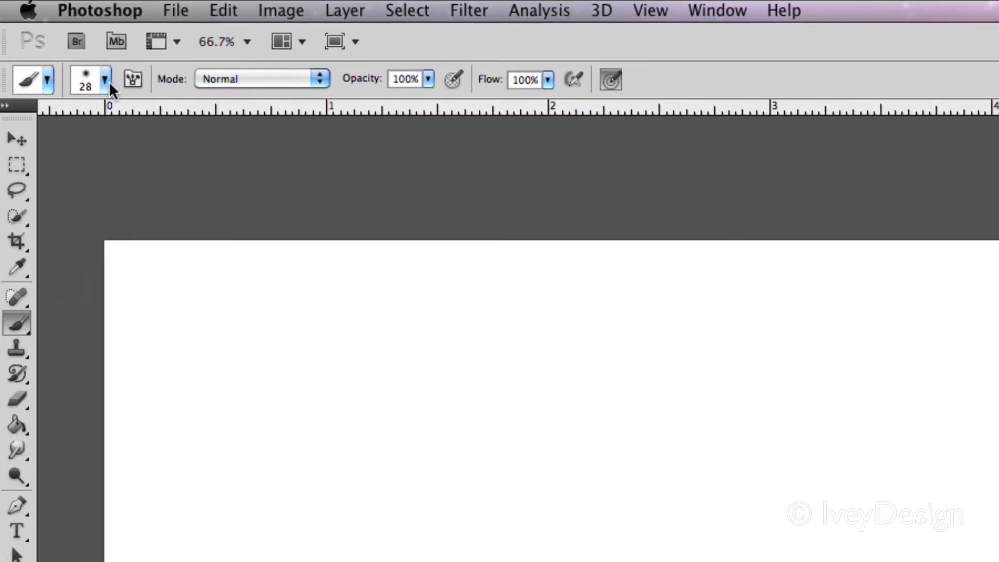
# Step: Load the brush file OatleySplatterBrushes.abr from the 3 - Landscape Project folder into the presets
pyautogui.click(105, 79)
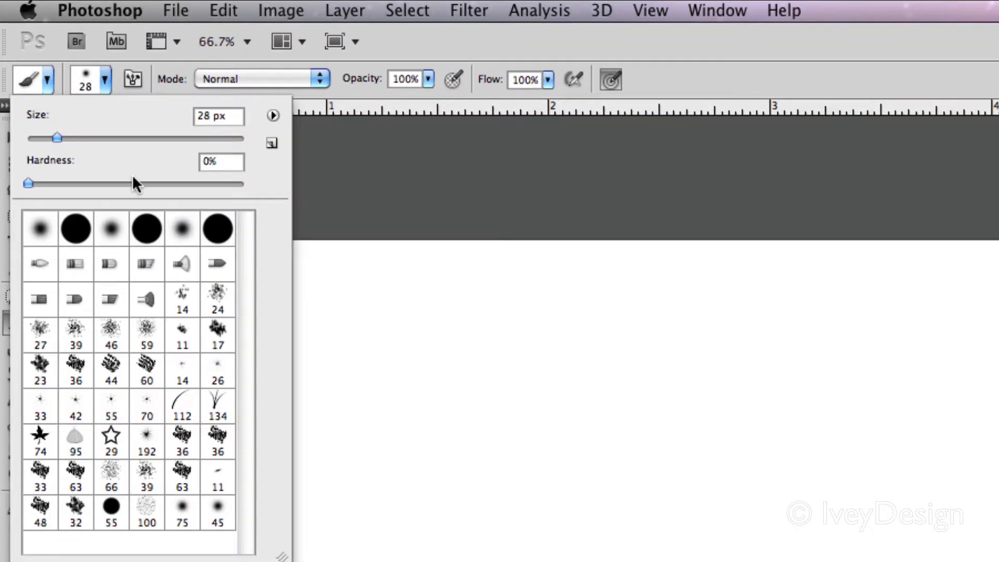
pyautogui.click(271, 114)
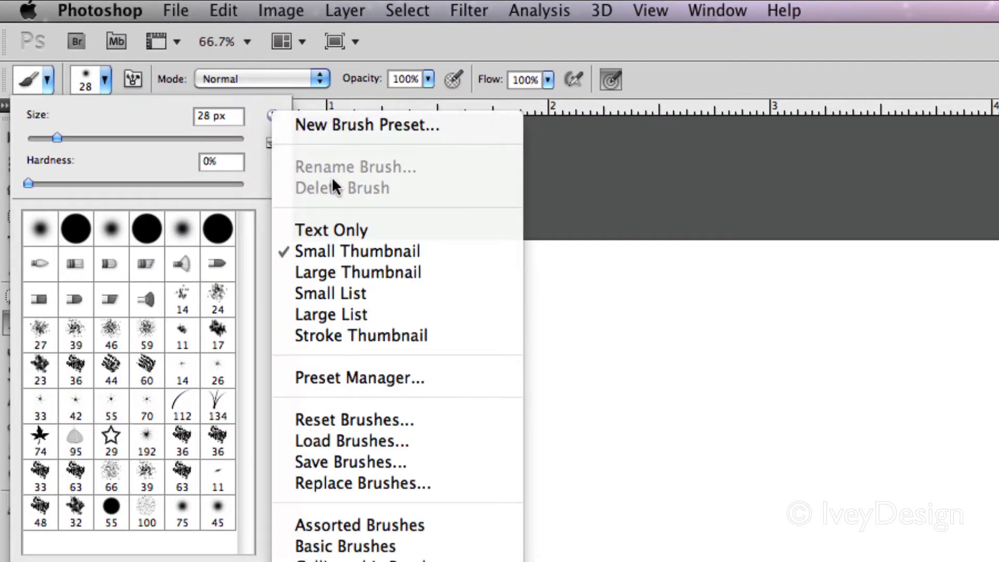
pyautogui.click(371, 441)
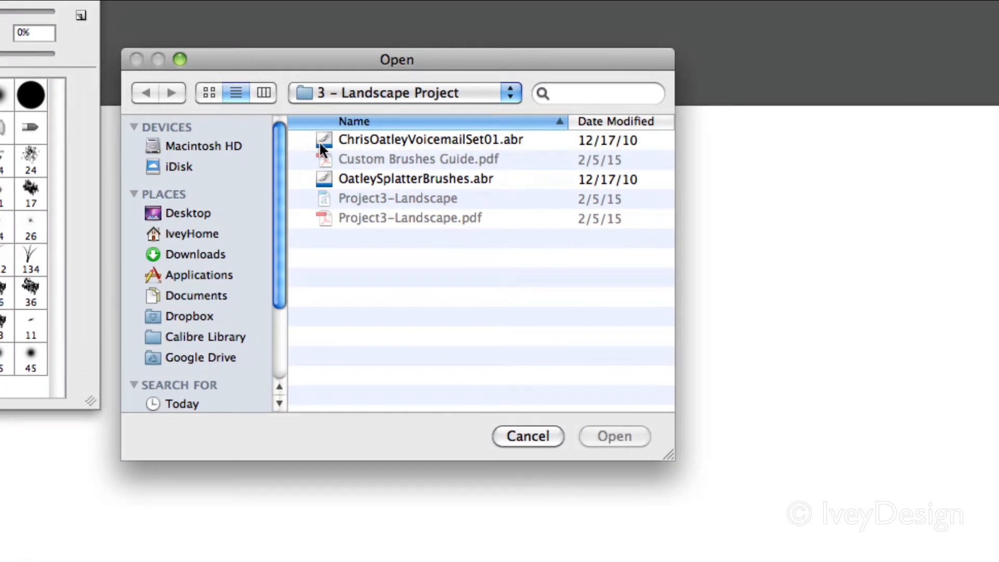
pyautogui.click(375, 173)
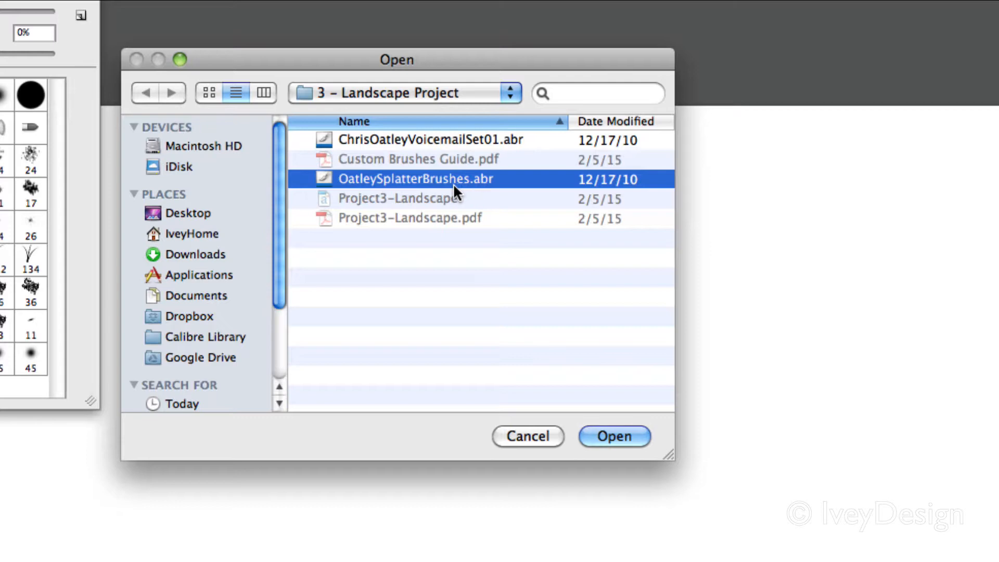
pyautogui.click(612, 435)
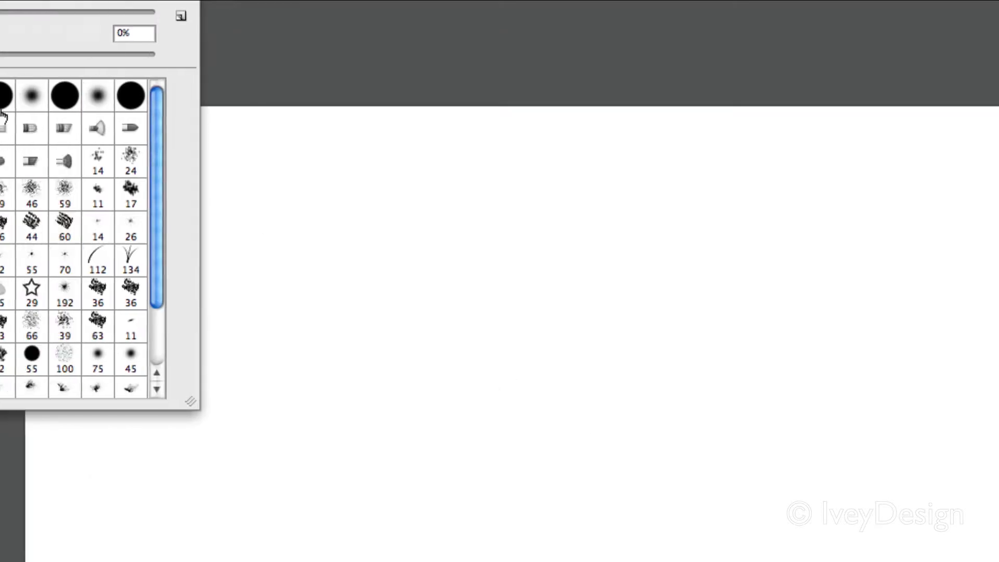
# Step: Choose the 2073 splatter tip from the loaded brushes and set its size to 1000 px
pyautogui.scroll(-3, 125, 194)
pyautogui.scroll(-1, 125, 193)
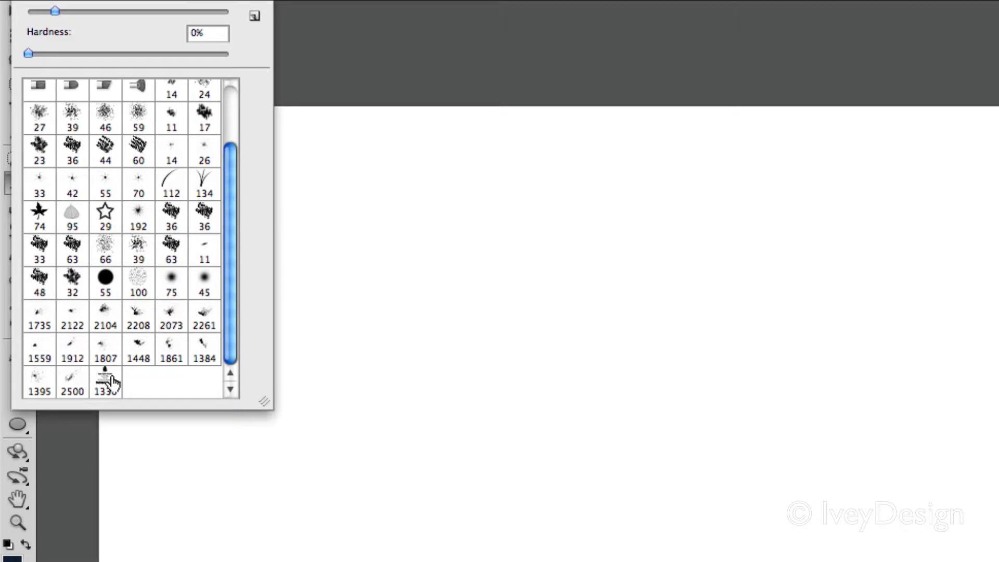
pyautogui.click(172, 315)
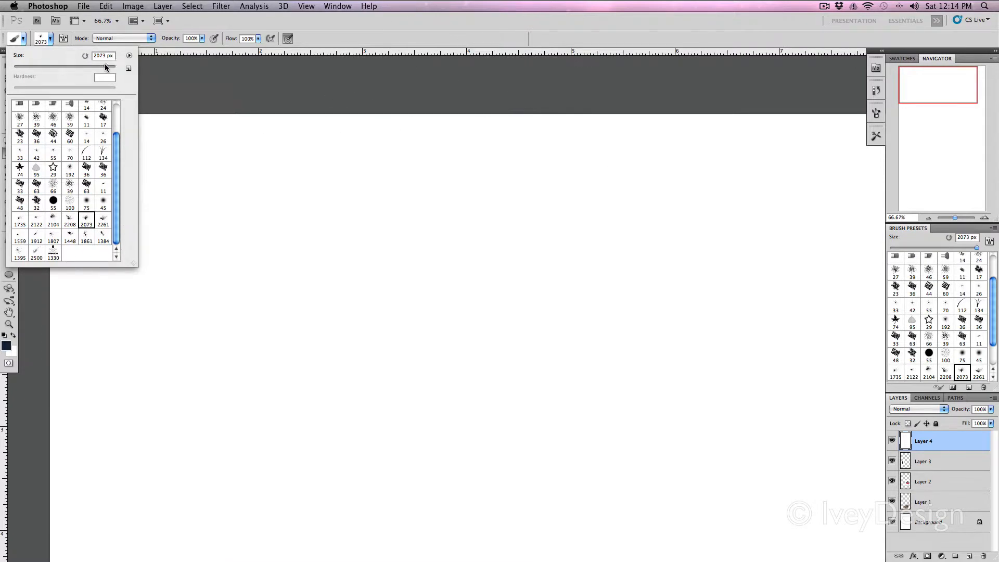
pyautogui.moveTo(105, 65); pyautogui.dragTo(58, 65)
pyautogui.write('1000')
pyautogui.press('Return')
# Step: Paint a wide band of splatter across the canvas with the 1000 px tip and wipe the canvas back to white
pyautogui.moveTo(244, 296)
pyautogui.mouseDown()
pyautogui.moveTo(379, 289)
pyautogui.moveTo(643, 338)
pyautogui.mouseUp()
pyautogui.click(691, 369)
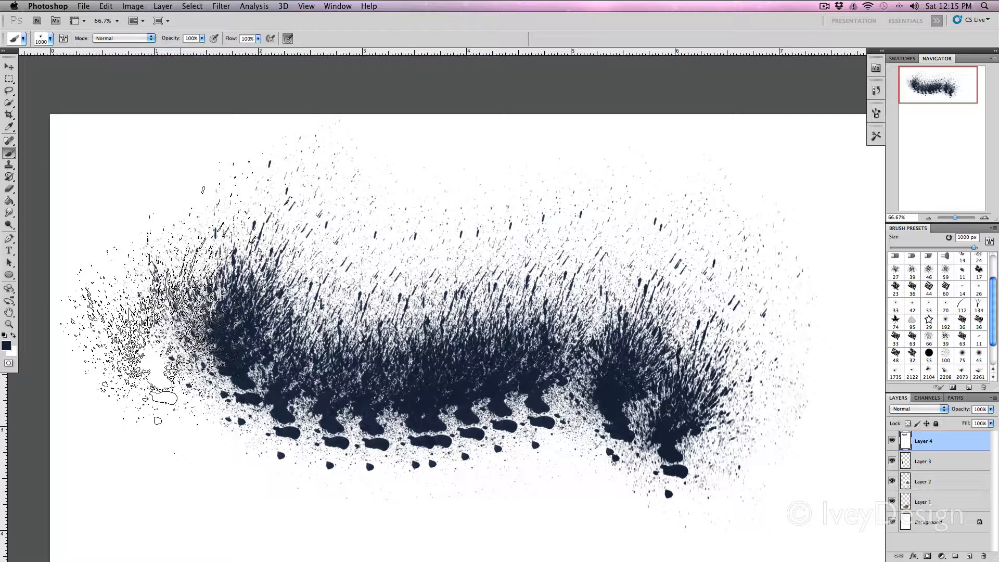
pyautogui.press('super+BackSpace')
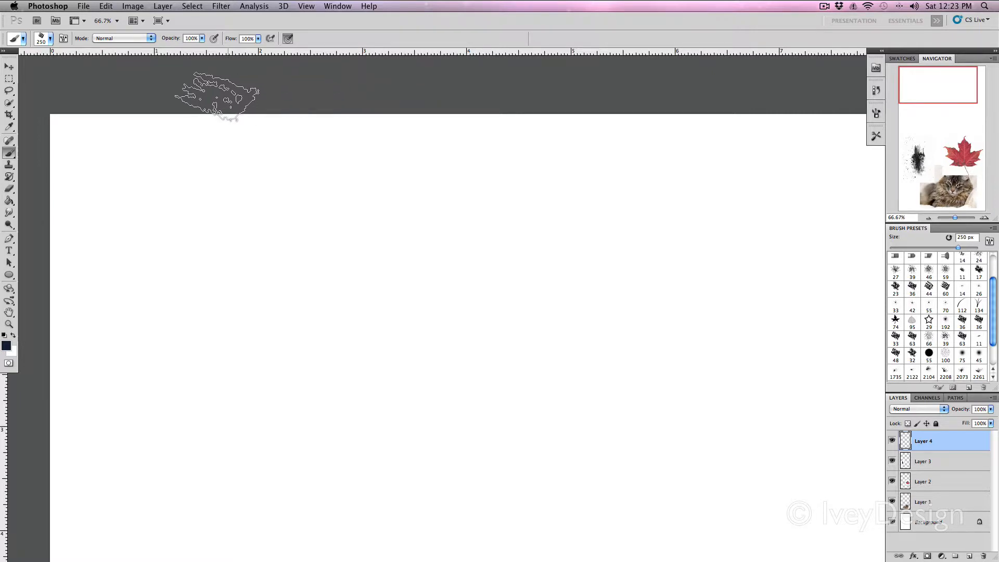
# Step: Paint a few stamps and a wavy stroke with the 250 px textured tip, and clear everything from the layer
pyautogui.click(50, 40)
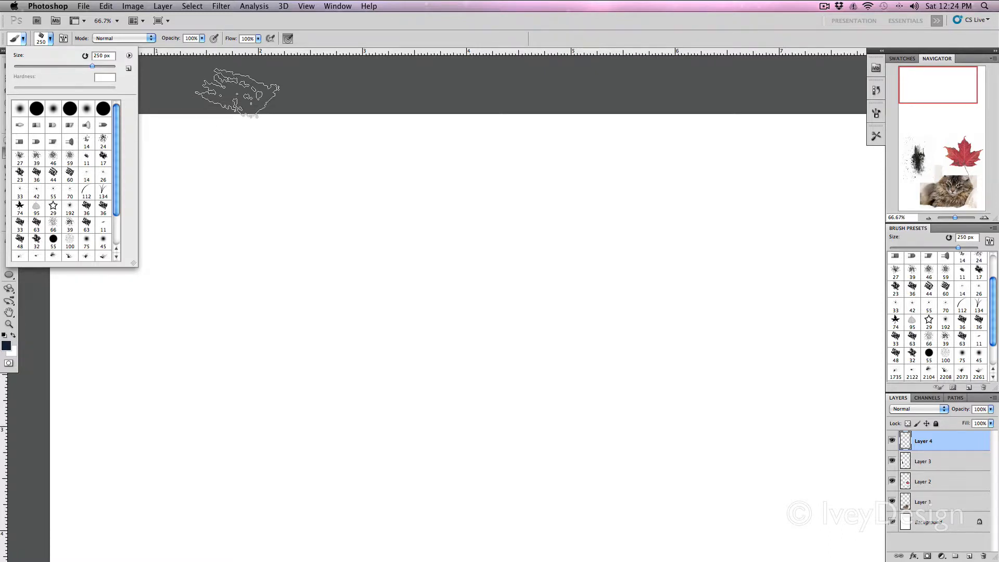
pyautogui.click(237, 97)
pyautogui.click(220, 237)
pyautogui.click(291, 201)
pyautogui.moveTo(229, 241); pyautogui.dragTo(264, 257)
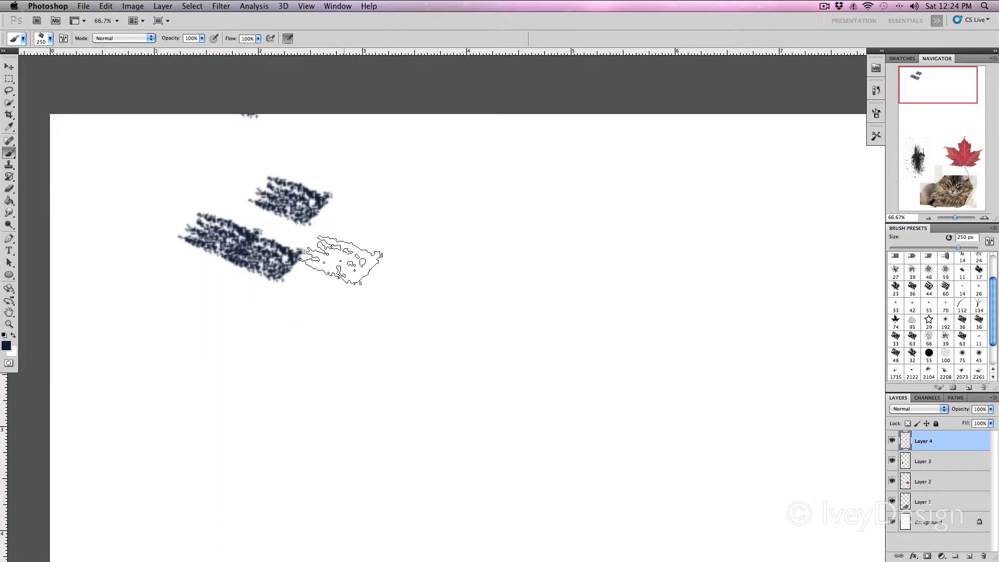
pyautogui.moveTo(328, 273)
pyautogui.mouseDown()
pyautogui.moveTo(411, 281)
pyautogui.moveTo(604, 264)
pyautogui.mouseUp()
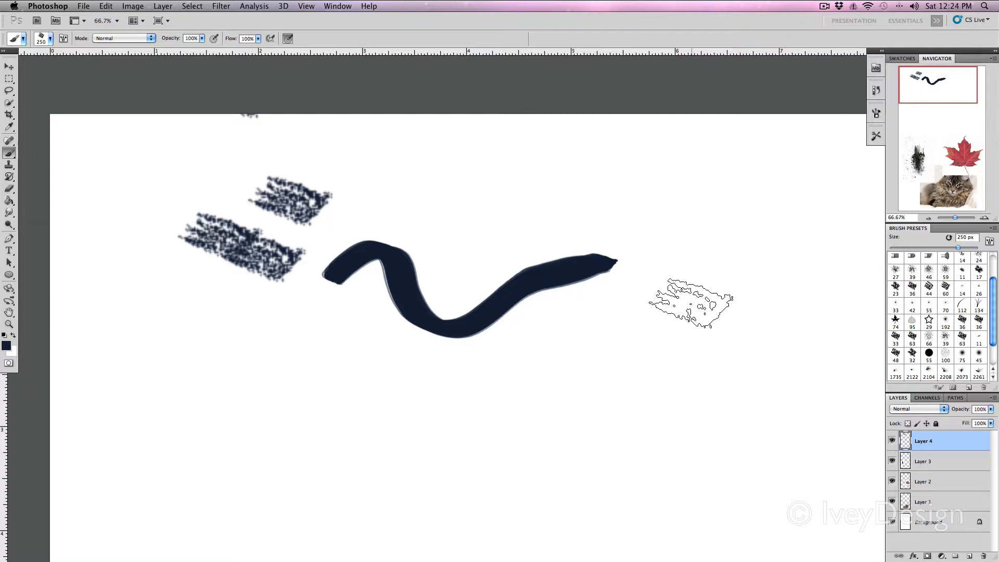
pyautogui.press('super+a')
pyautogui.press('Delete')
pyautogui.press('super+d')
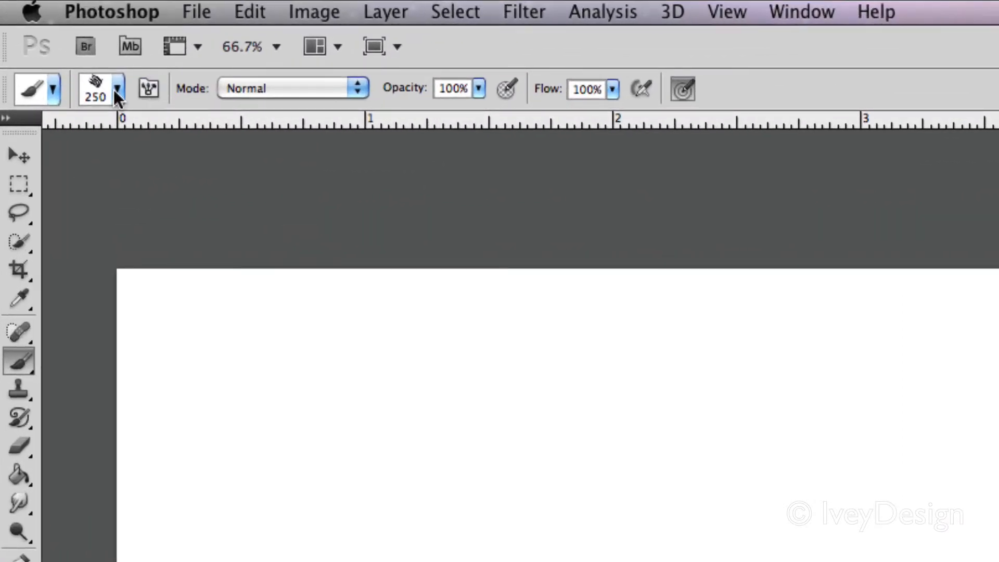
# Step: Open the full brush settings, place them over the canvas, and enlarge them to show more brush tips
pyautogui.click(117, 86)
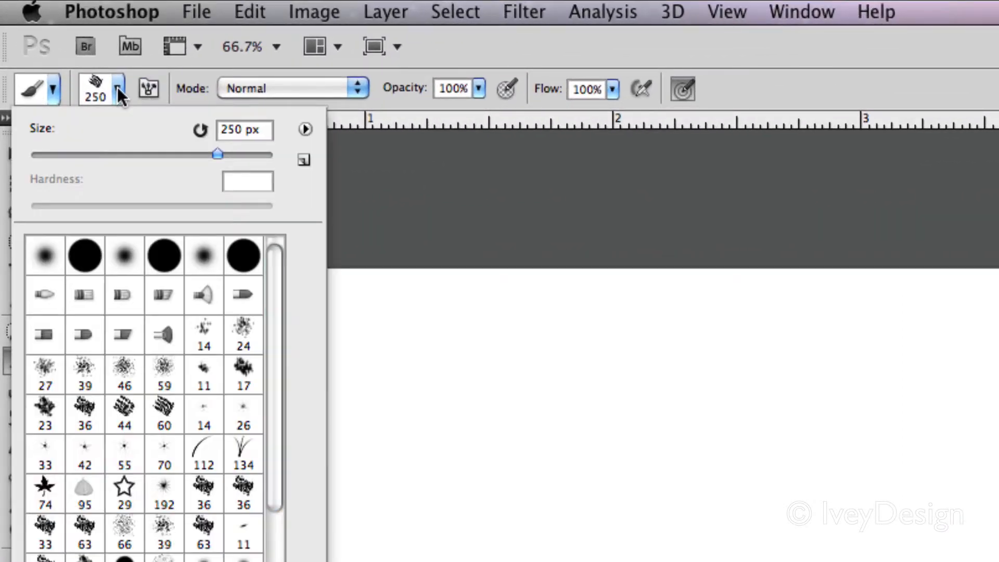
pyautogui.click(117, 86)
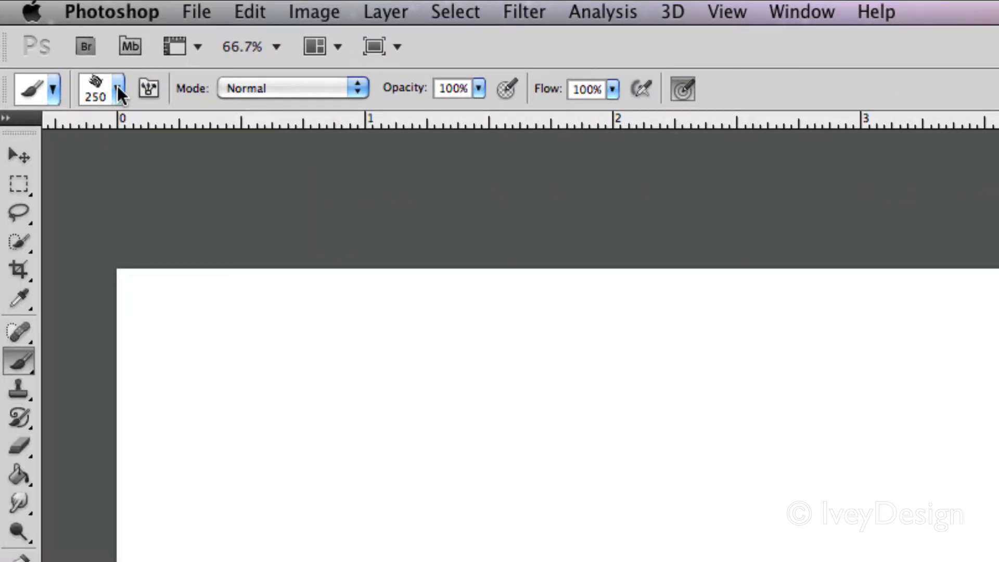
pyautogui.click(144, 86)
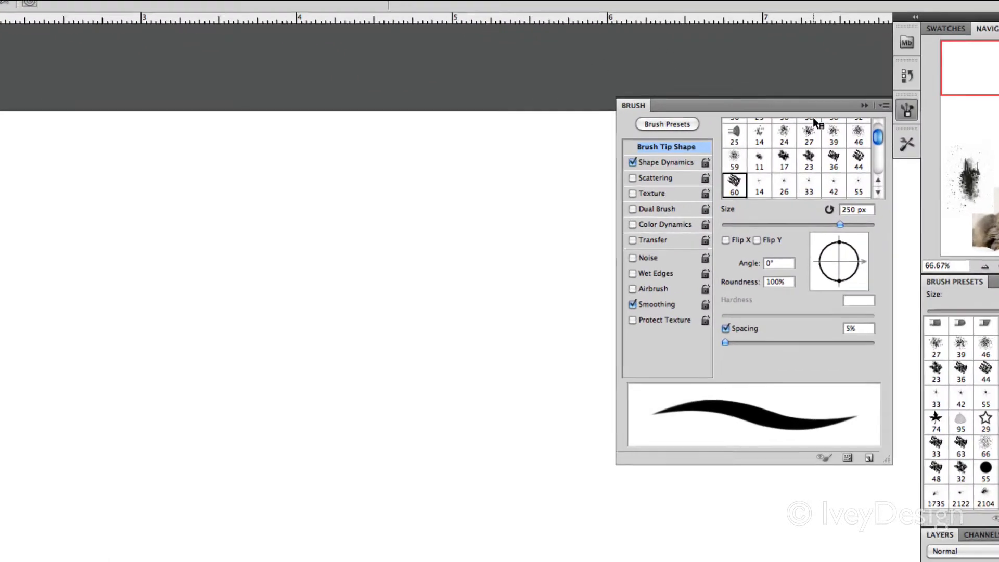
pyautogui.moveTo(621, 104); pyautogui.dragTo(364, 118)
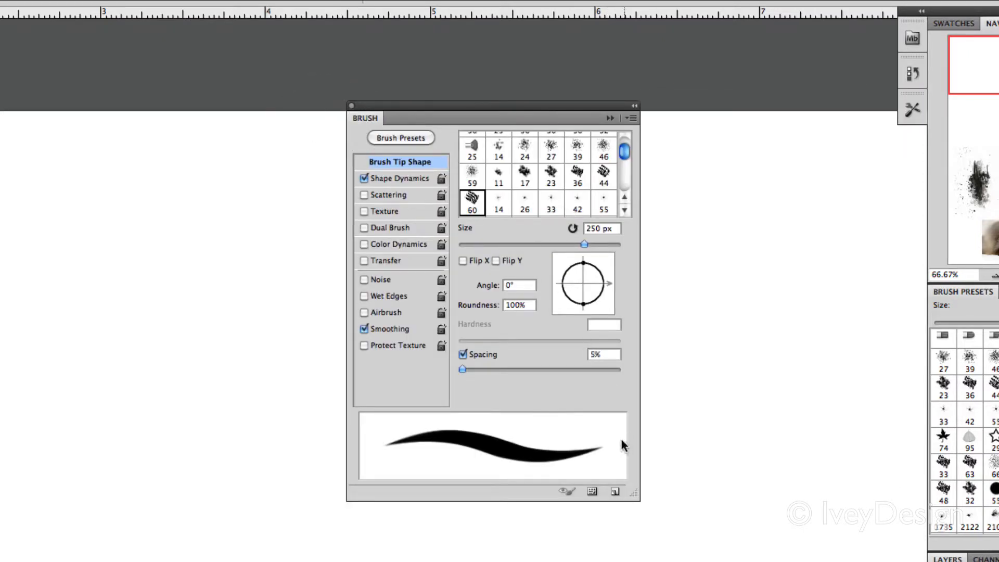
pyautogui.moveTo(634, 493); pyautogui.dragTo(659, 551)
pyautogui.scroll(2, 573, 257)
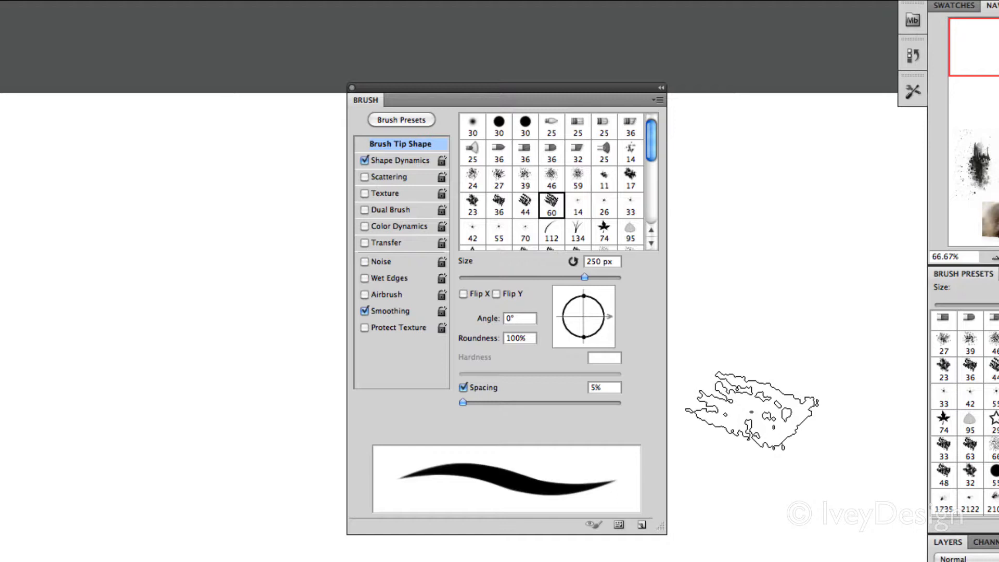
# Step: Stamp the 250 px textured tip once and paint a thick stroke beside the brush settings
pyautogui.click(162, 275)
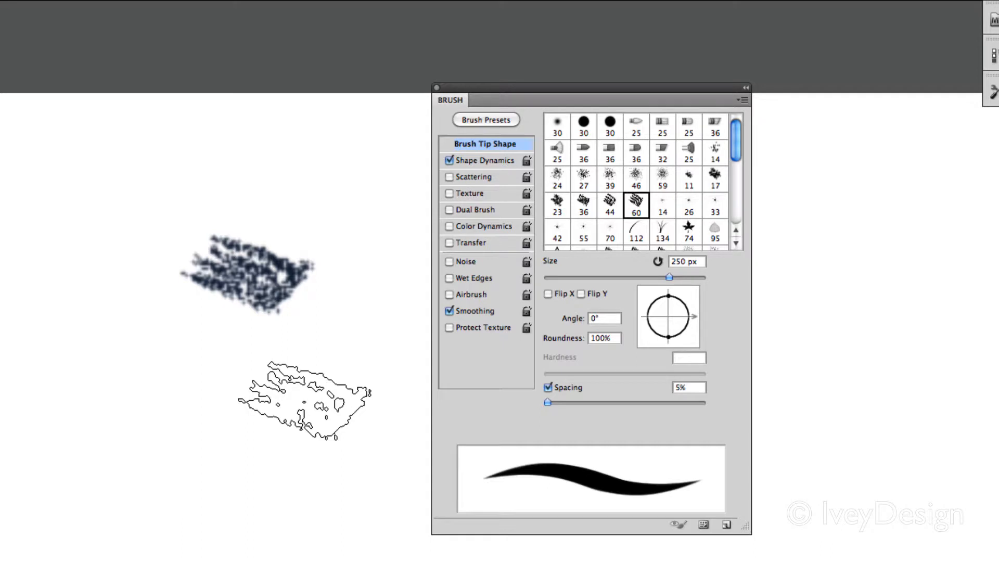
pyautogui.moveTo(84, 197)
pyautogui.mouseDown()
pyautogui.moveTo(213, 244)
pyautogui.moveTo(294, 245)
pyautogui.moveTo(307, 330)
pyautogui.mouseUp()
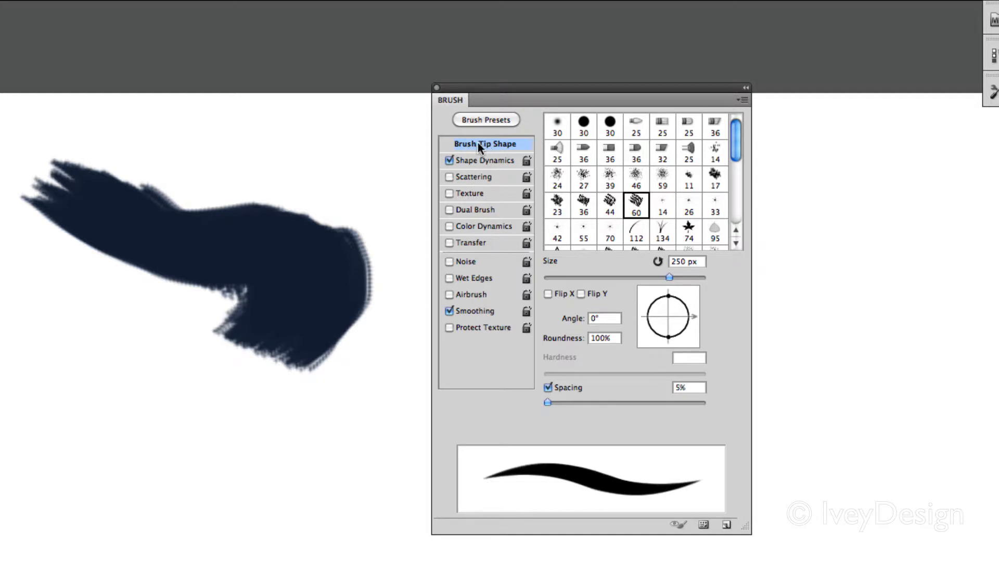
# Step: Set the brush tip spacing to 131% and paint a patch of separated textured marks below the thick stroke
pyautogui.moveTo(554, 405); pyautogui.dragTo(639, 403)
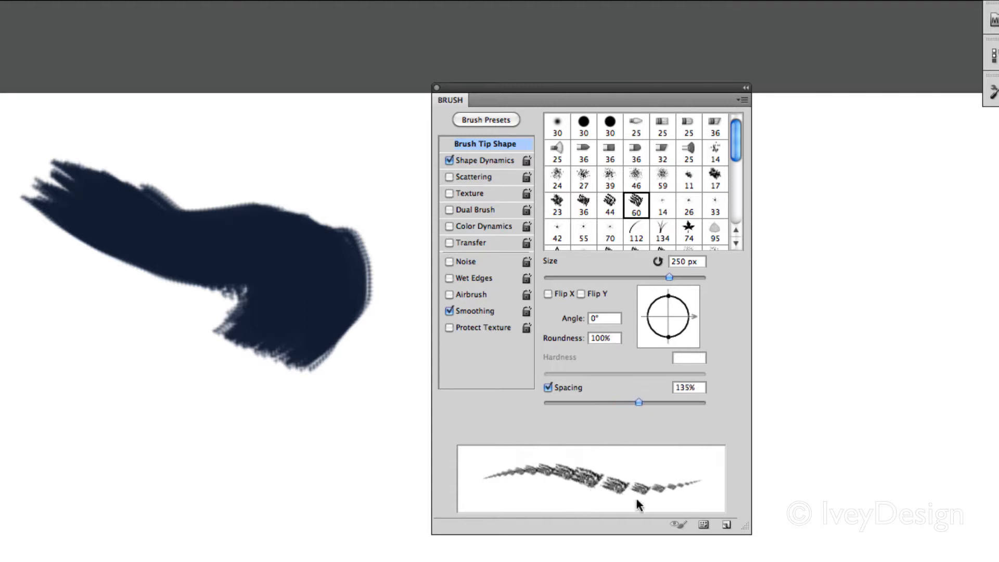
pyautogui.moveTo(639, 402)
pyautogui.mouseDown()
pyautogui.moveTo(672, 406)
pyautogui.moveTo(638, 408)
pyautogui.mouseUp()
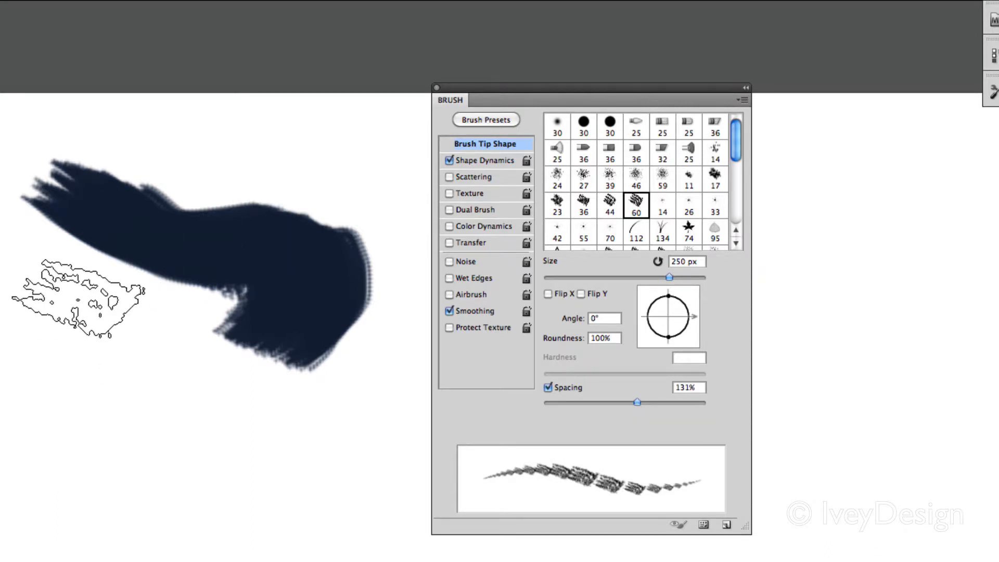
pyautogui.moveTo(83, 307)
pyautogui.mouseDown()
pyautogui.moveTo(155, 408)
pyautogui.moveTo(282, 483)
pyautogui.moveTo(370, 404)
pyautogui.moveTo(252, 365)
pyautogui.moveTo(181, 489)
pyautogui.moveTo(162, 409)
pyautogui.moveTo(186, 501)
pyautogui.moveTo(296, 429)
pyautogui.moveTo(221, 460)
pyautogui.moveTo(370, 476)
pyautogui.moveTo(265, 397)
pyautogui.moveTo(218, 439)
pyautogui.moveTo(267, 445)
pyautogui.moveTo(167, 343)
pyautogui.moveTo(138, 338)
pyautogui.moveTo(120, 461)
pyautogui.moveTo(145, 481)
pyautogui.moveTo(159, 471)
pyautogui.moveTo(141, 411)
pyautogui.moveTo(203, 354)
pyautogui.moveTo(331, 424)
pyautogui.moveTo(336, 505)
pyautogui.moveTo(346, 372)
pyautogui.moveTo(382, 453)
pyautogui.moveTo(300, 437)
pyautogui.moveTo(158, 331)
pyautogui.moveTo(203, 452)
pyautogui.moveTo(207, 376)
pyautogui.moveTo(173, 459)
pyautogui.moveTo(354, 386)
pyautogui.moveTo(382, 526)
pyautogui.mouseUp()
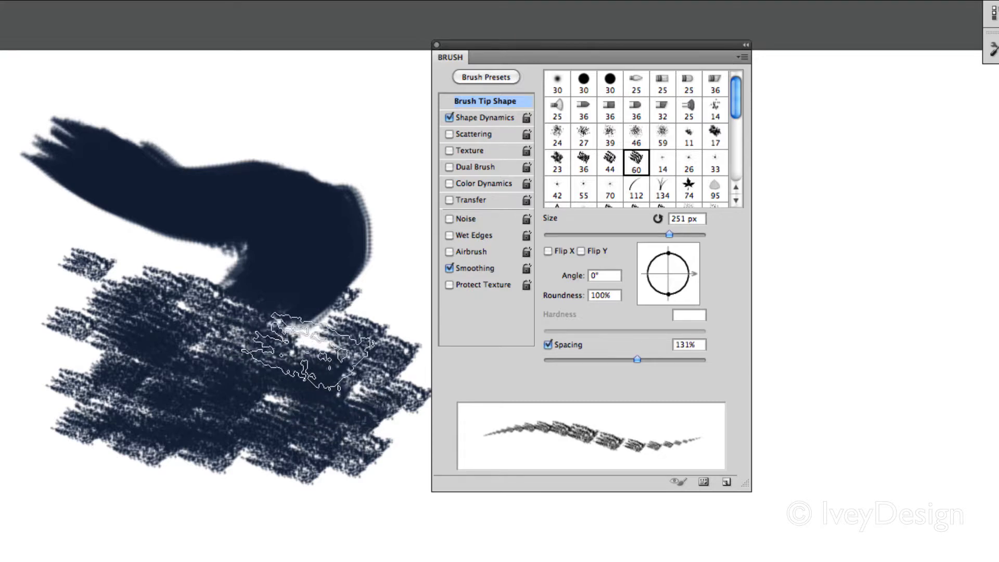
# Step: Try the brush tip spacing at 1%, settle on 114%, and clear all strokes from the canvas
pyautogui.moveTo(616, 360); pyautogui.dragTo(542, 359)
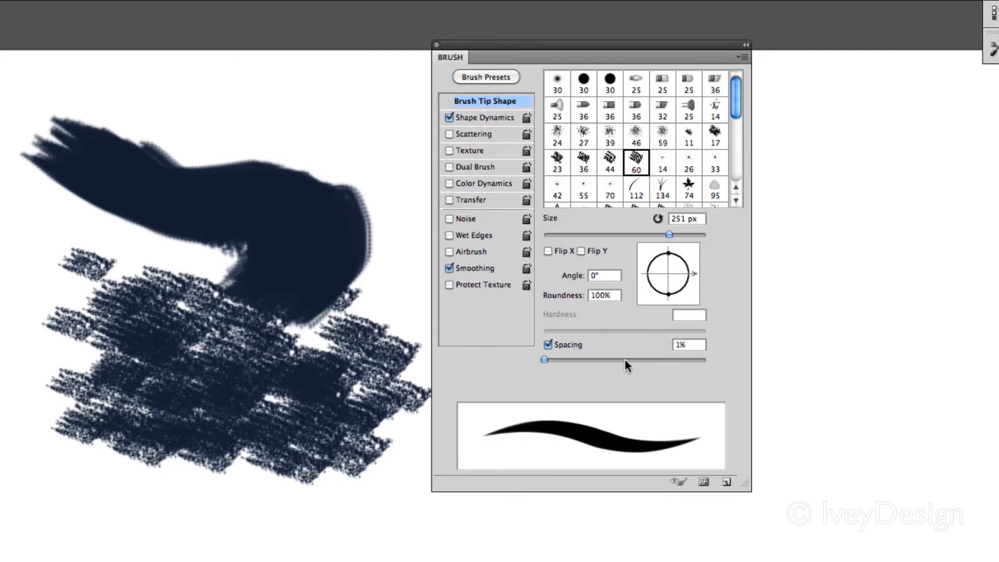
pyautogui.moveTo(544, 359); pyautogui.dragTo(630, 360)
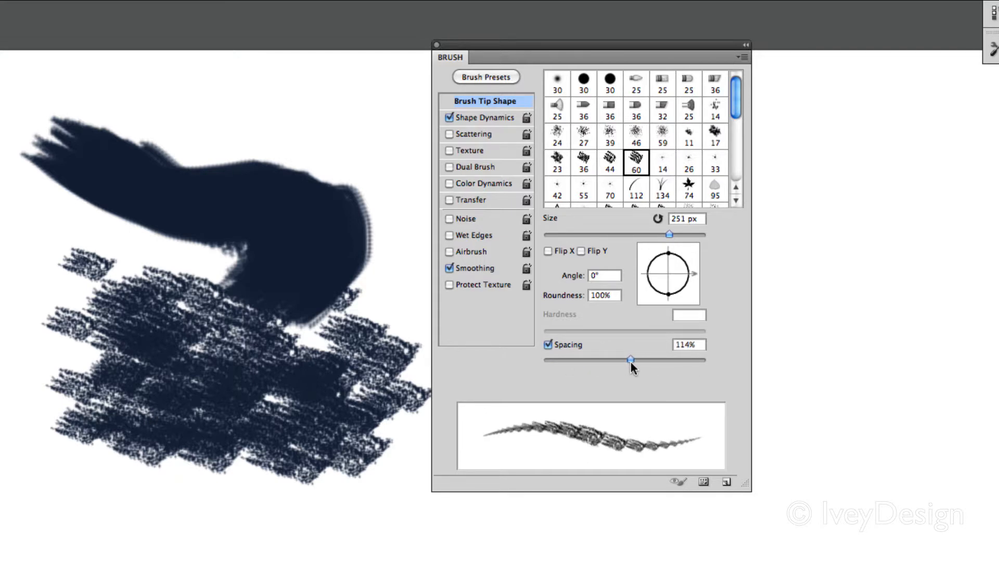
pyautogui.press('Delete')
pyautogui.hotkey('ctrl', 'd')
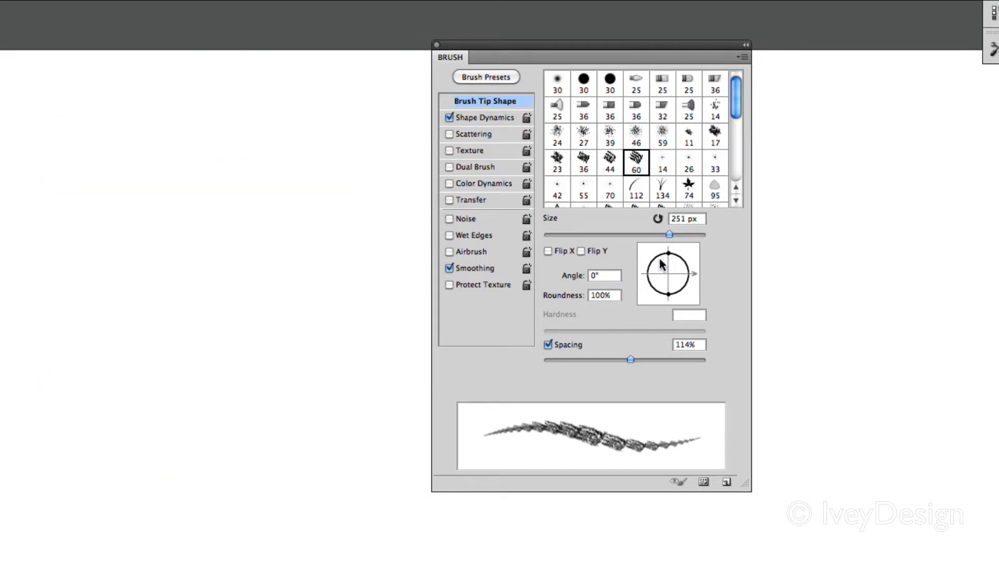
# Step: Flatten the tip to 44% roundness and paint hatching at a 35° angle, crossed by strokes at −55°
pyautogui.moveTo(669, 253)
pyautogui.mouseDown()
pyautogui.moveTo(671, 270)
pyautogui.moveTo(689, 264)
pyautogui.mouseUp()
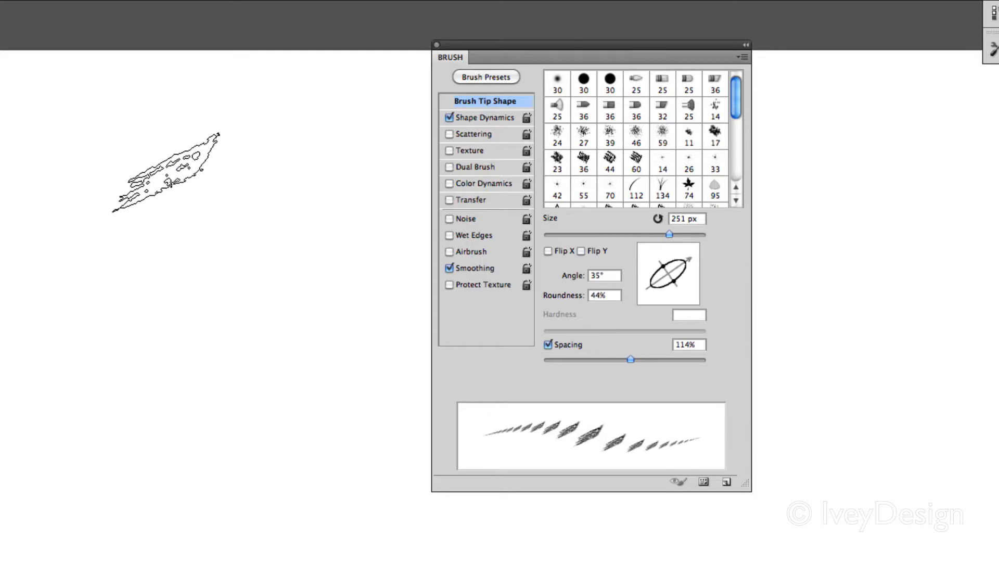
pyautogui.moveTo(148, 161)
pyautogui.mouseDown()
pyautogui.moveTo(146, 188)
pyautogui.moveTo(246, 281)
pyautogui.moveTo(286, 176)
pyautogui.moveTo(281, 241)
pyautogui.moveTo(207, 251)
pyautogui.moveTo(221, 275)
pyautogui.moveTo(172, 283)
pyautogui.moveTo(332, 341)
pyautogui.moveTo(217, 249)
pyautogui.moveTo(320, 268)
pyautogui.moveTo(343, 340)
pyautogui.mouseUp()
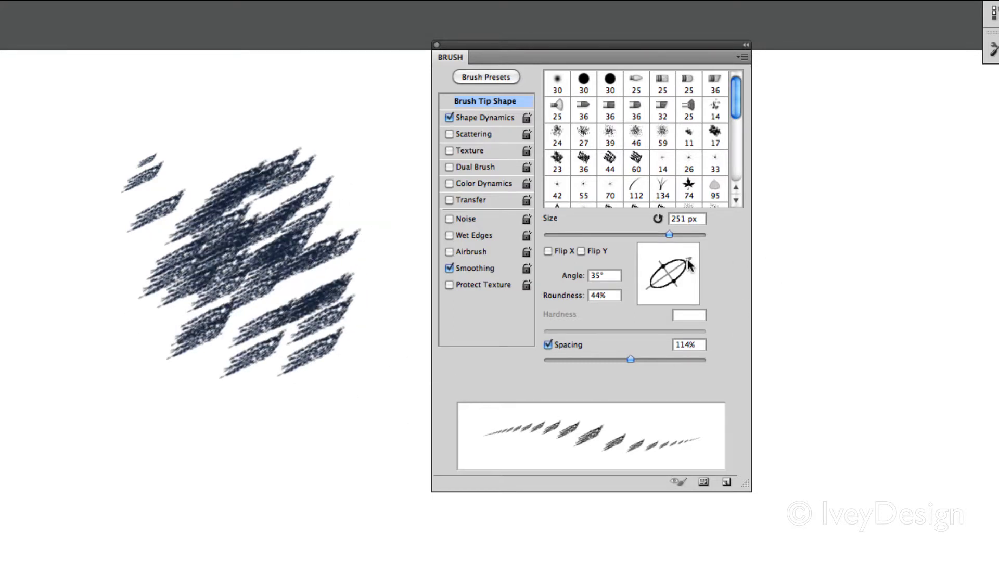
pyautogui.moveTo(689, 259); pyautogui.dragTo(689, 299)
pyautogui.moveTo(365, 135)
pyautogui.mouseDown()
pyautogui.moveTo(345, 166)
pyautogui.moveTo(364, 244)
pyautogui.moveTo(286, 370)
pyautogui.moveTo(139, 263)
pyautogui.moveTo(218, 312)
pyautogui.moveTo(276, 242)
pyautogui.mouseUp()
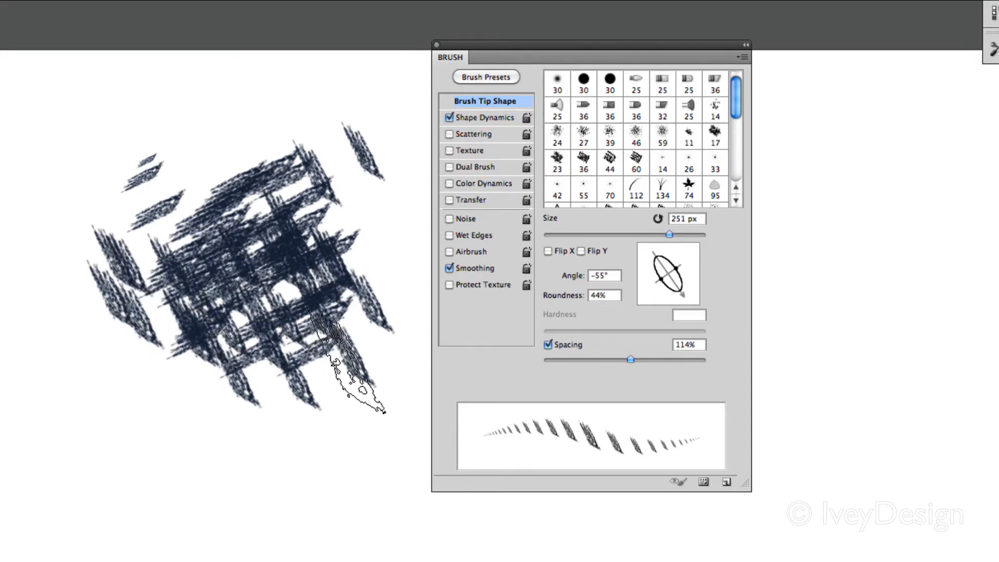
# Step: Clear the crosshatched strokes from the layer
pyautogui.press('super+a')
pyautogui.press('Delete')
pyautogui.press('super+d')
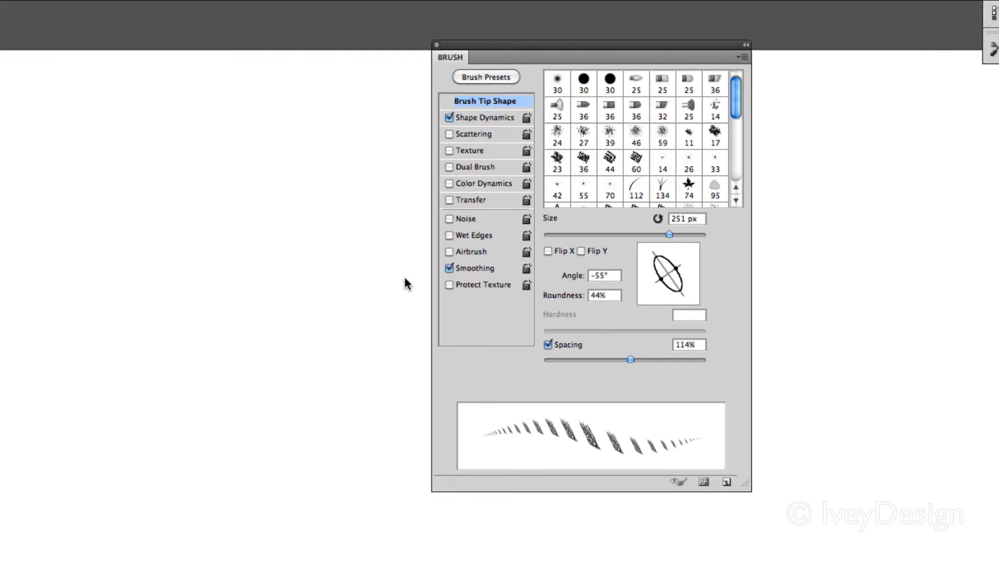
# Step: Choose the 1448 splatter tip, reduce its size considerably, and stamp one small splatter on the canvas
pyautogui.moveTo(737, 101); pyautogui.dragTo(735, 174)
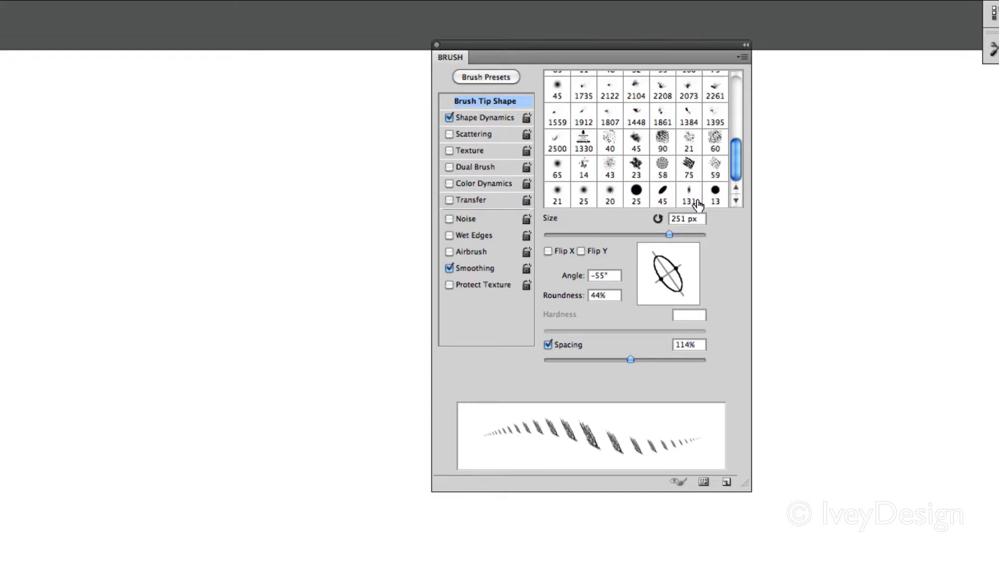
pyautogui.scroll(2, 735, 163)
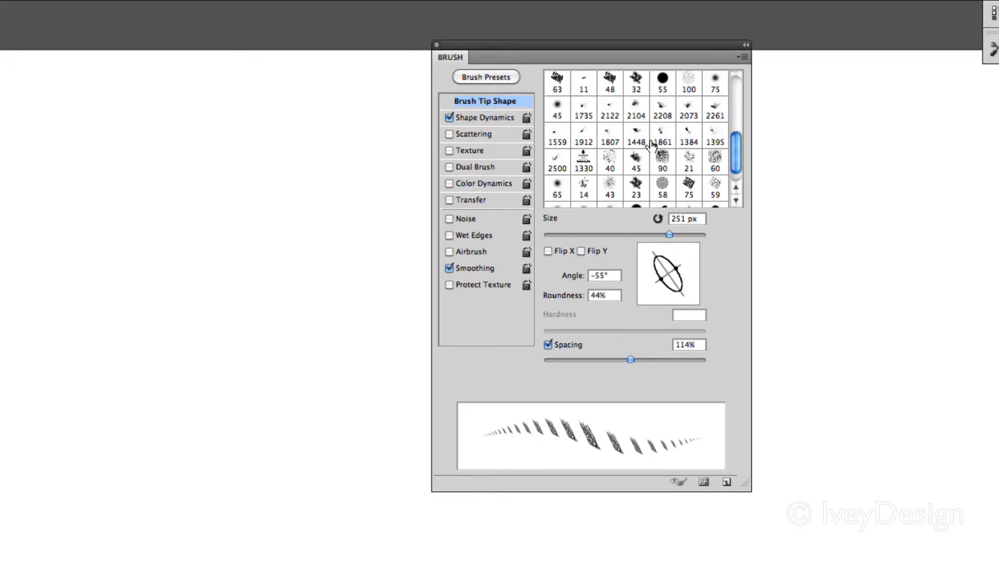
pyautogui.click(638, 136)
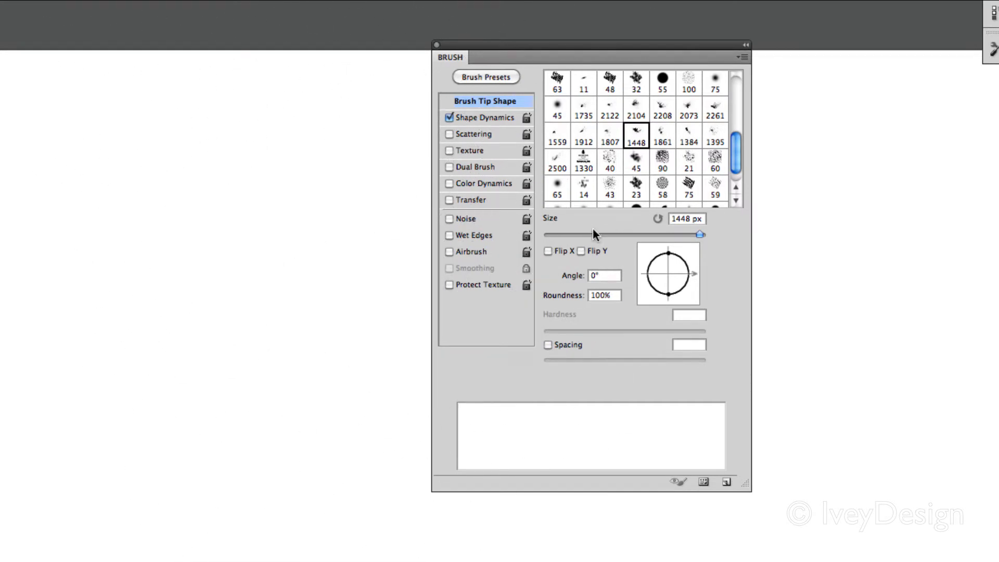
pyautogui.moveTo(594, 233); pyautogui.dragTo(578, 235)
pyautogui.click(202, 196)
# Step: Set the splatter tip's size to 198 px and stamp two marks to the right of the small one
pyautogui.moveTo(625, 235); pyautogui.dragTo(666, 235)
pyautogui.click(289, 203)
pyautogui.click(338, 196)
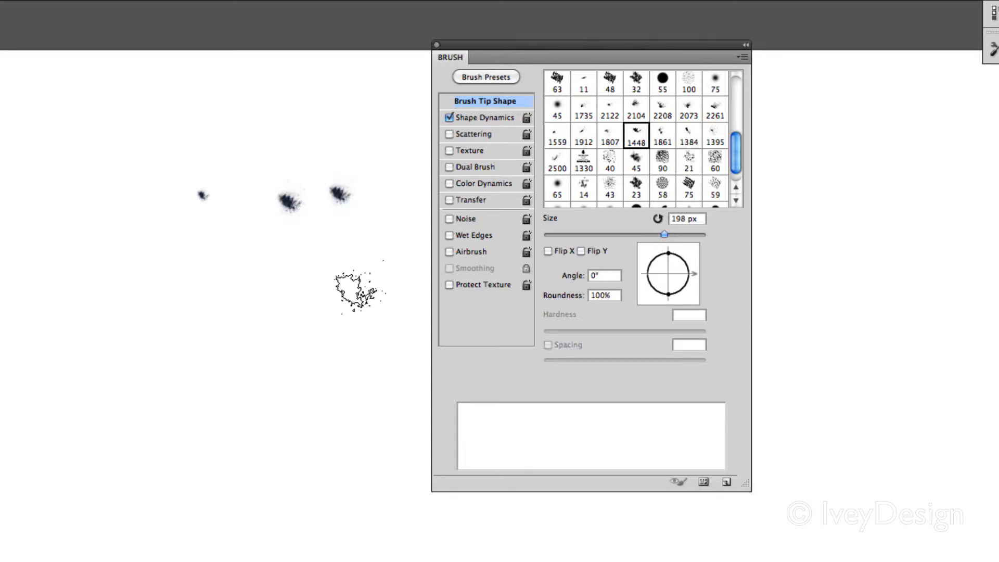
# Step: Set the splatter tip's size to 435 px and stamp two larger marks below the first row
pyautogui.moveTo(665, 236); pyautogui.dragTo(683, 236)
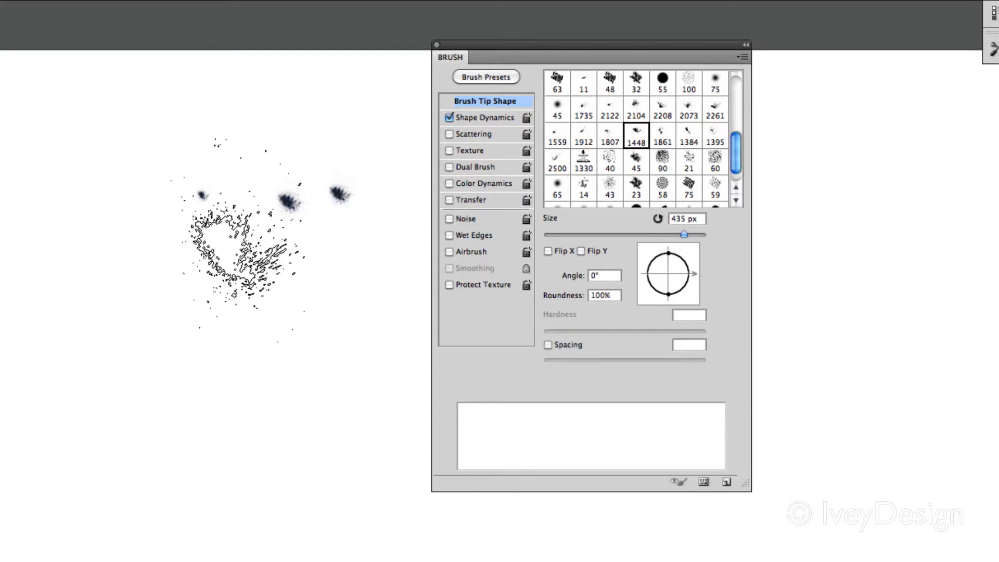
pyautogui.click(231, 253)
pyautogui.click(294, 264)
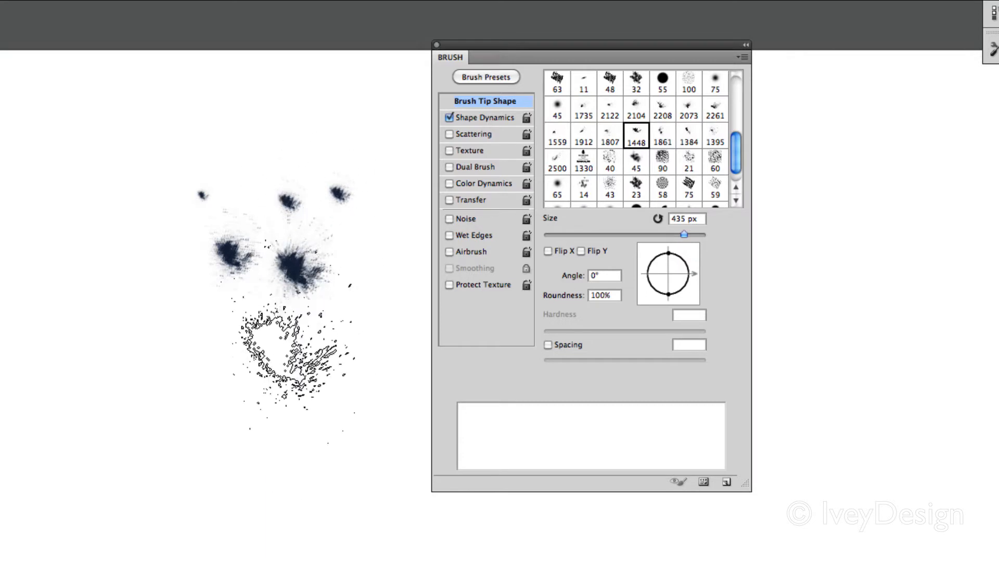
# Step: Rotate the splatter tip to −97° and stamp two marks below the existing splatters
pyautogui.moveTo(695, 272); pyautogui.dragTo(662, 312)
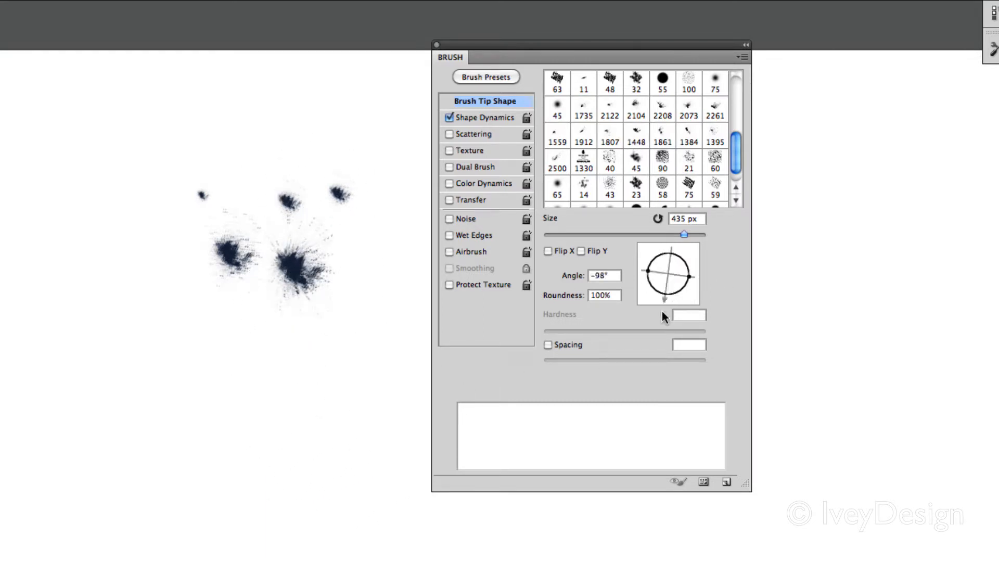
pyautogui.click(198, 382)
pyautogui.click(311, 322)
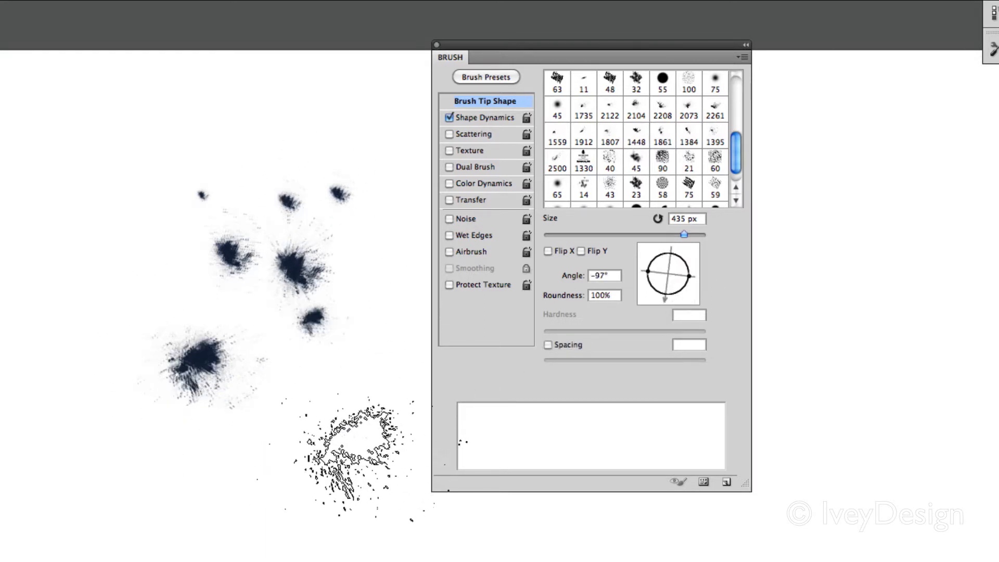
# Step: Set the splatter tip's size to 333 px and rotate it to 108°
pyautogui.moveTo(626, 235); pyautogui.dragTo(676, 235)
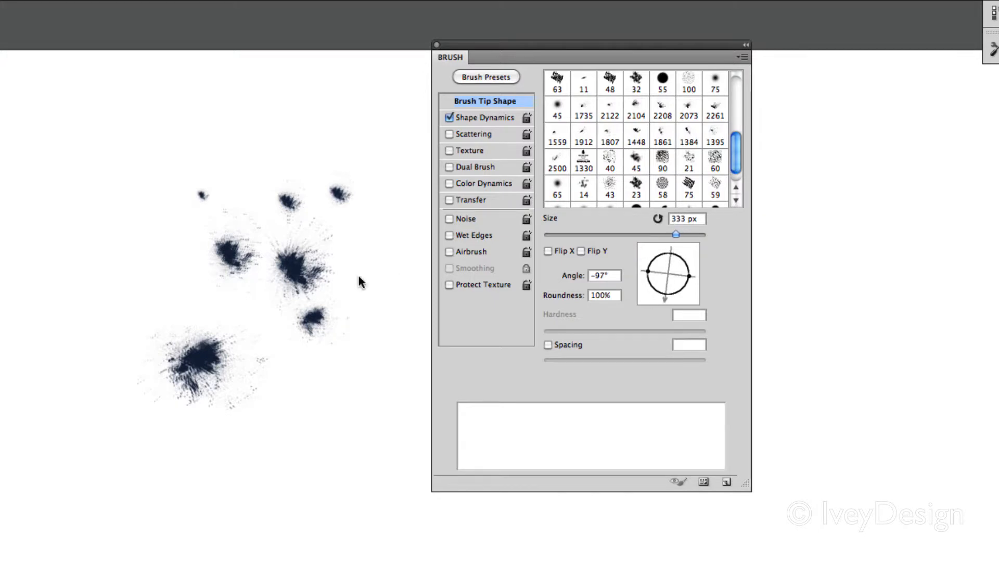
pyautogui.moveTo(666, 276); pyautogui.dragTo(659, 248)
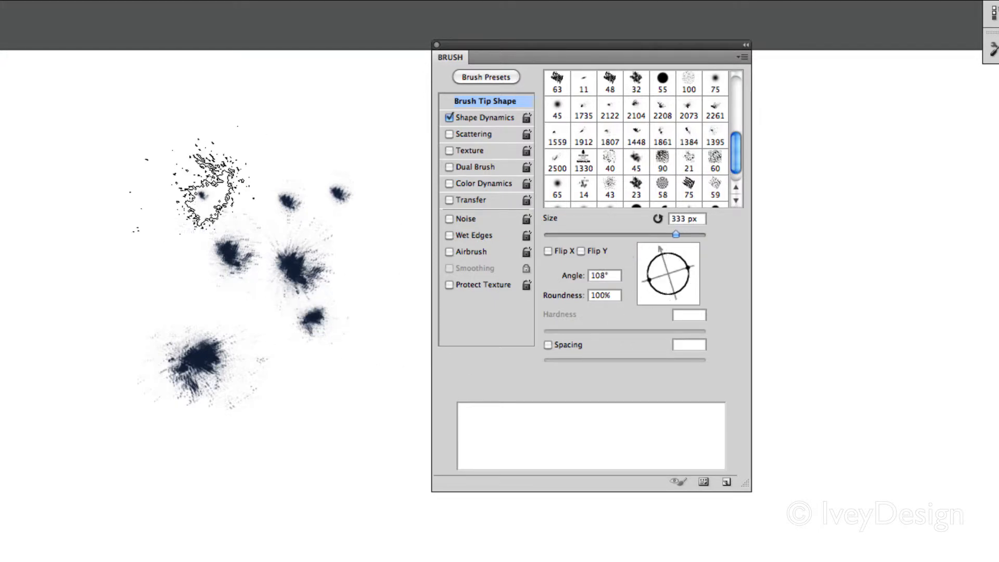
# Step: Stamp one rotated splatter to the left of the small mark
pyautogui.click(132, 211)
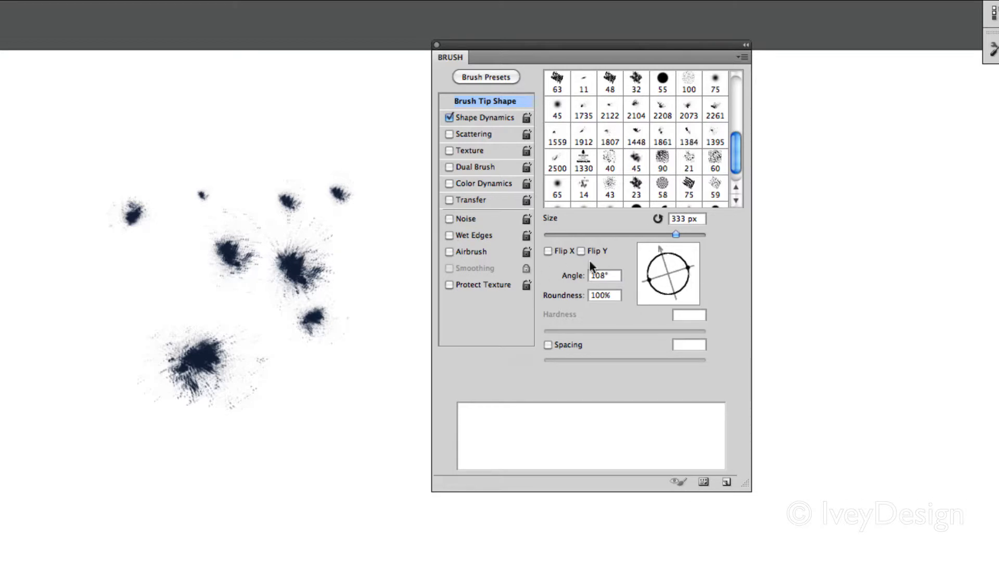
pyautogui.click(548, 252)
# Step: Choose the textured 60 px tip, set its spacing to 97% and paint a zigzag stroke beside the splatters
pyautogui.scroll(5, 737, 153)
pyautogui.click(630, 162)
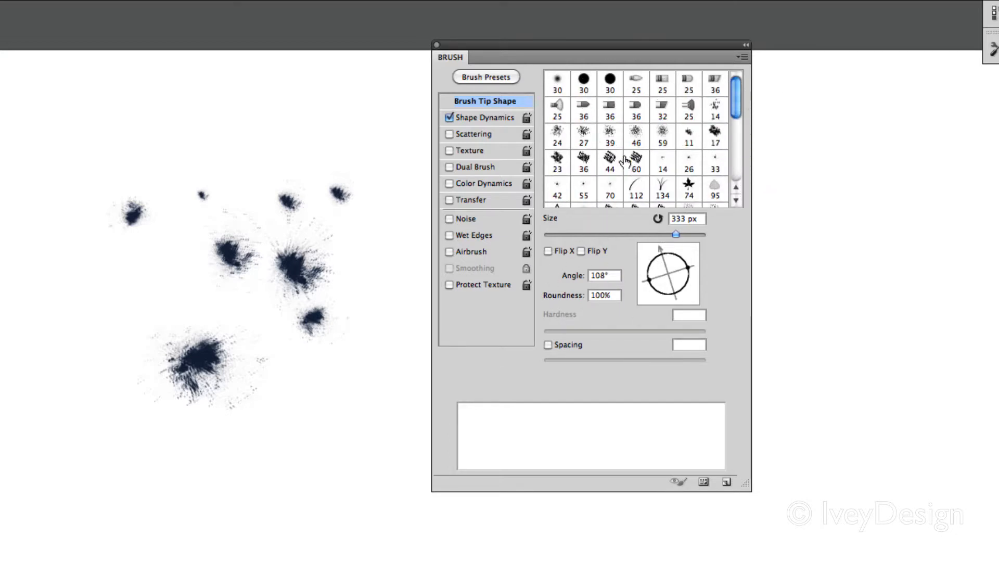
pyautogui.moveTo(549, 359); pyautogui.dragTo(621, 359)
pyautogui.moveTo(380, 269)
pyautogui.mouseDown()
pyautogui.moveTo(390, 358)
pyautogui.moveTo(358, 492)
pyautogui.mouseUp()
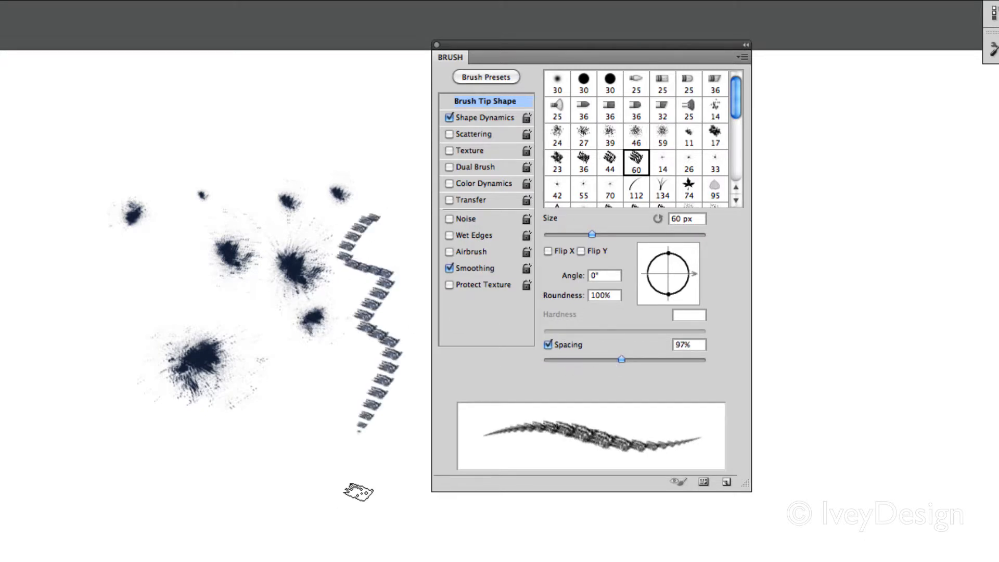
# Step: In Shape Dynamics, set the size control to Off, the size jitter to 69% and the minimum diameter to 29%
pyautogui.click(466, 118)
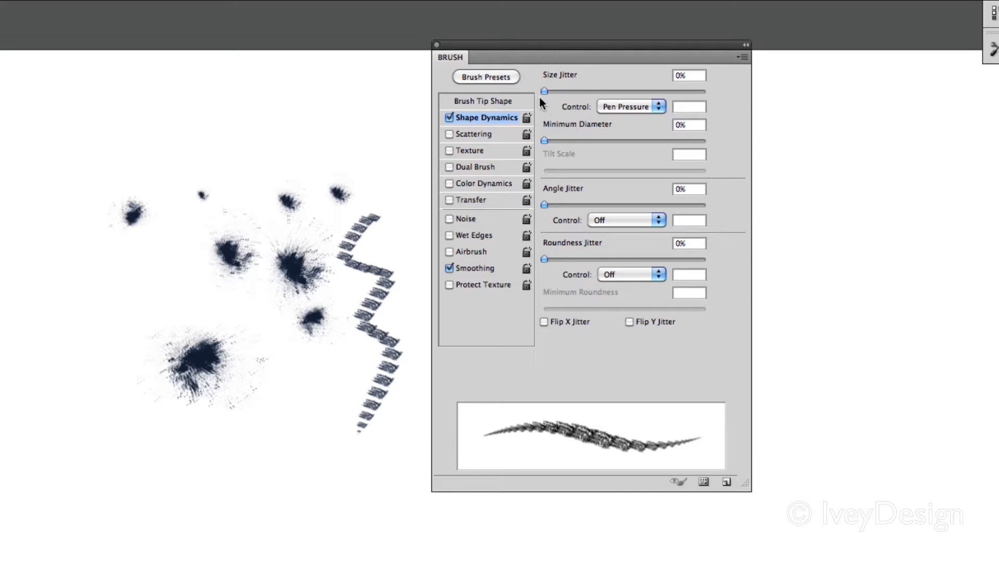
pyautogui.click(629, 109)
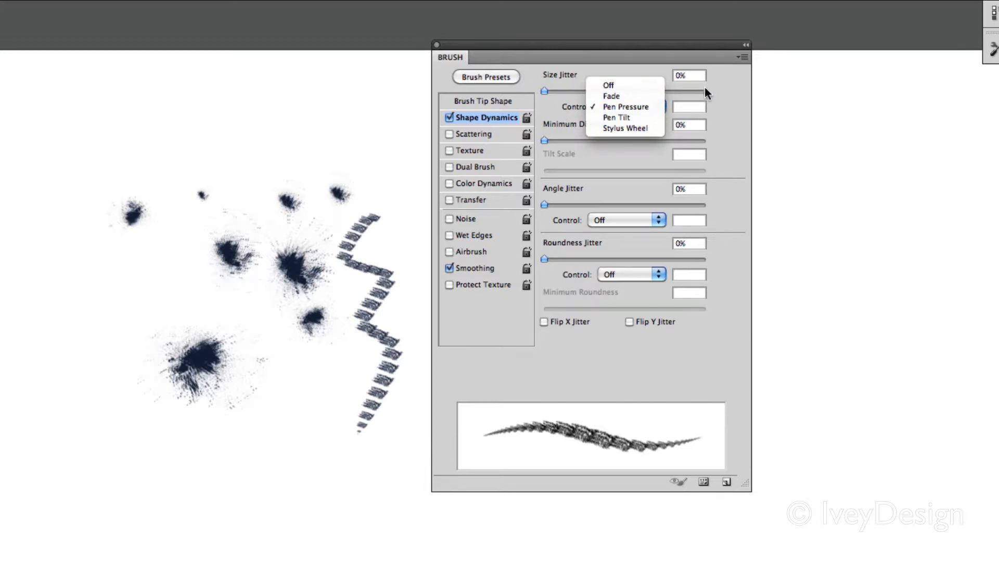
pyautogui.click(726, 108)
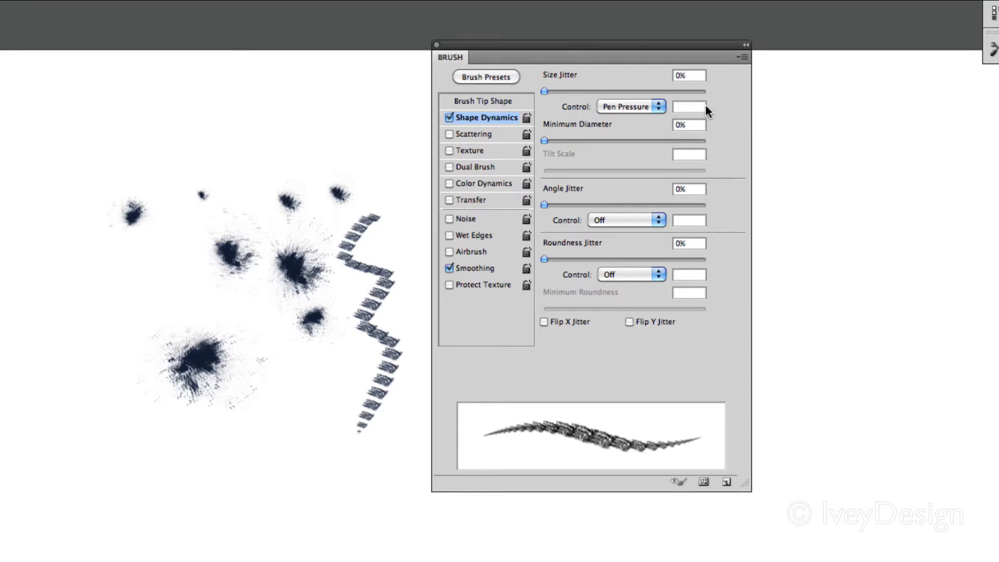
pyautogui.click(636, 141)
pyautogui.click(628, 108)
pyautogui.click(626, 85)
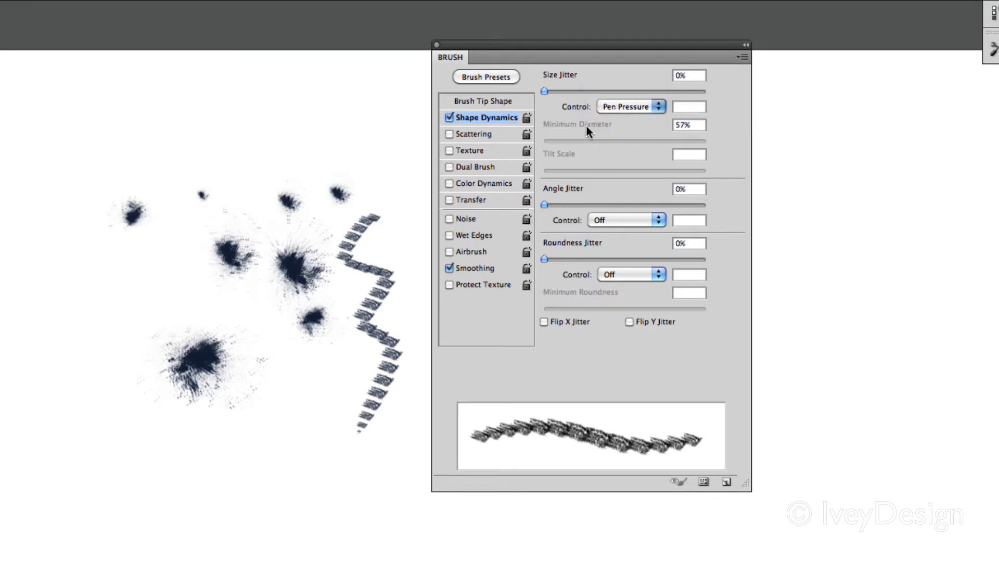
pyautogui.moveTo(544, 93)
pyautogui.mouseDown()
pyautogui.moveTo(653, 107)
pyautogui.moveTo(583, 97)
pyautogui.moveTo(654, 98)
pyautogui.mouseUp()
pyautogui.moveTo(633, 144)
pyautogui.mouseDown()
pyautogui.moveTo(553, 138)
pyautogui.moveTo(591, 140)
pyautogui.mouseUp()
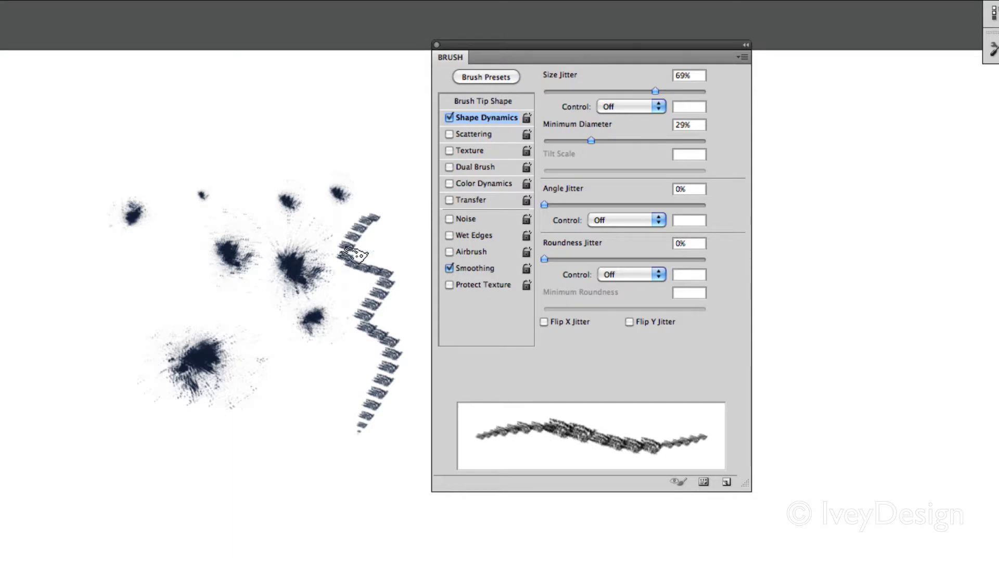
# Step: Select the whole canvas and delete all painted marks
pyautogui.press('super+a')
pyautogui.press('Delete')
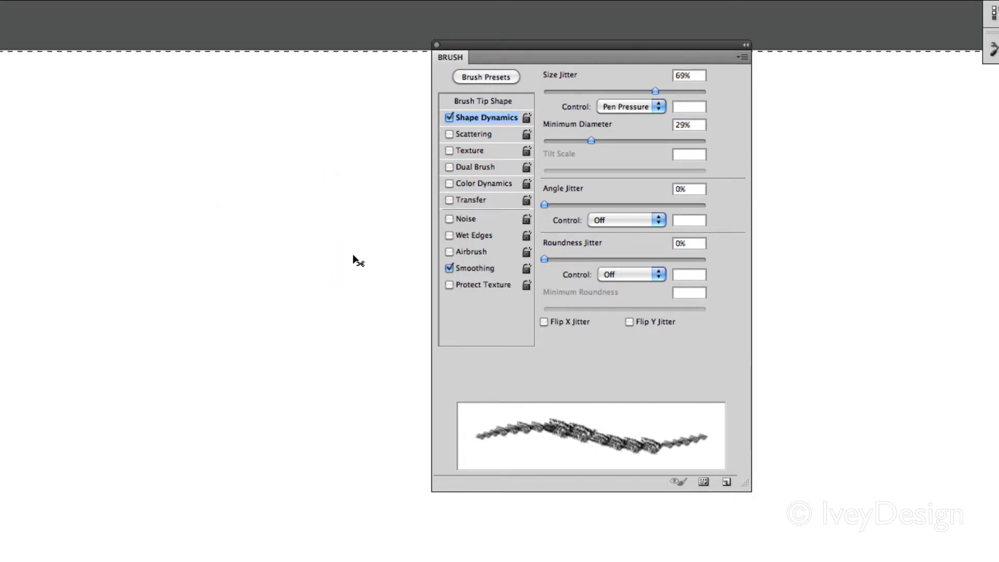
# Step: Set the minimum diameter to 0%, the size control to Off and the size jitter to 81%, and scribble looping strokes across the canvas
pyautogui.moveTo(641, 137); pyautogui.dragTo(544, 140)
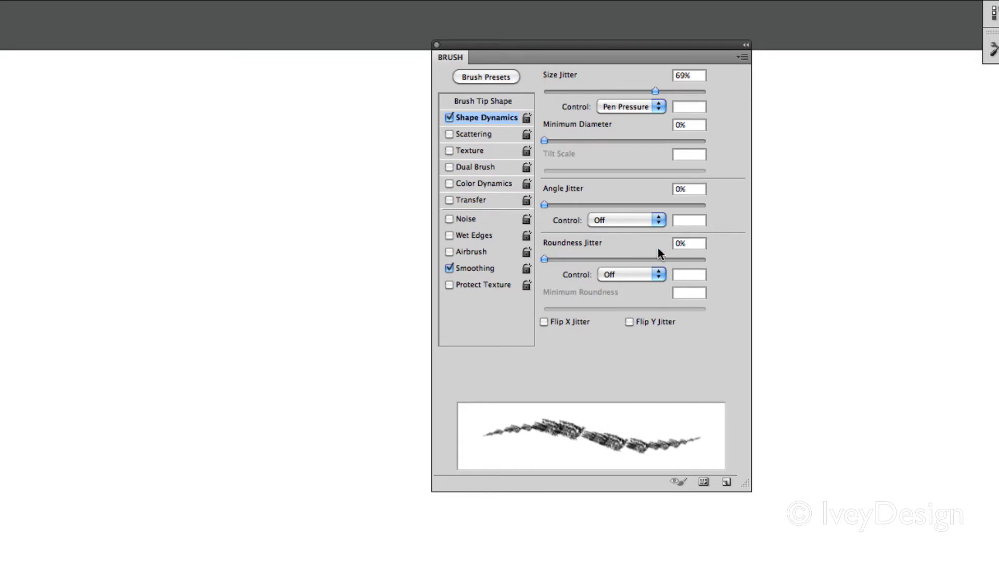
pyautogui.click(627, 107)
pyautogui.click(614, 82)
pyautogui.moveTo(663, 93); pyautogui.dragTo(675, 92)
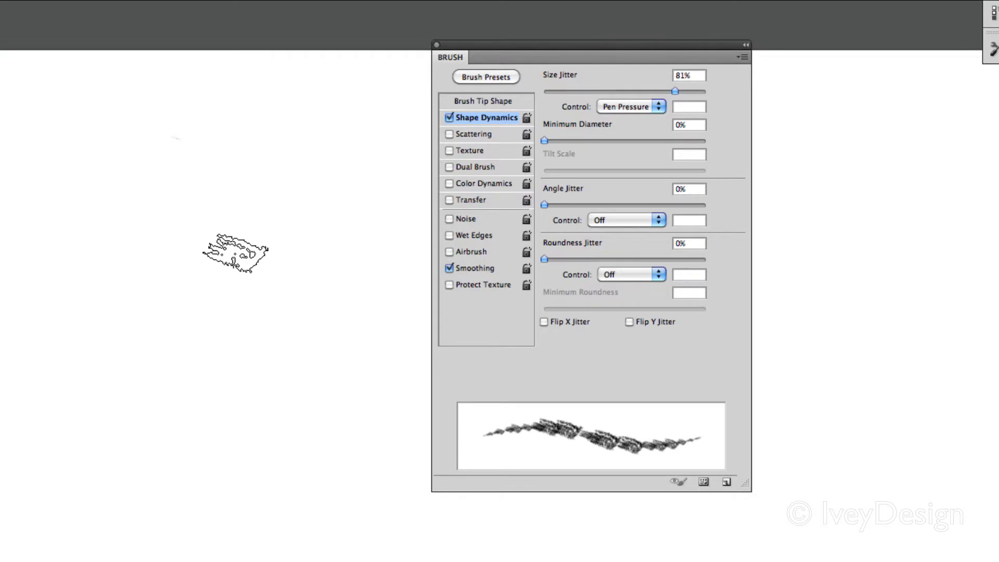
pyautogui.moveTo(104, 164)
pyautogui.mouseDown()
pyautogui.moveTo(150, 225)
pyautogui.moveTo(267, 179)
pyautogui.moveTo(322, 221)
pyautogui.moveTo(283, 340)
pyautogui.moveTo(238, 389)
pyautogui.moveTo(99, 310)
pyautogui.moveTo(239, 283)
pyautogui.moveTo(286, 254)
pyautogui.moveTo(212, 353)
pyautogui.moveTo(229, 267)
pyautogui.moveTo(308, 287)
pyautogui.moveTo(357, 356)
pyautogui.moveTo(318, 440)
pyautogui.moveTo(384, 341)
pyautogui.moveTo(390, 238)
pyautogui.moveTo(381, 179)
pyautogui.moveTo(341, 130)
pyautogui.moveTo(279, 130)
pyautogui.moveTo(202, 156)
pyautogui.moveTo(192, 109)
pyautogui.moveTo(227, 176)
pyautogui.moveTo(182, 242)
pyautogui.moveTo(84, 232)
pyautogui.moveTo(174, 214)
pyautogui.moveTo(302, 211)
pyautogui.moveTo(354, 249)
pyautogui.mouseUp()
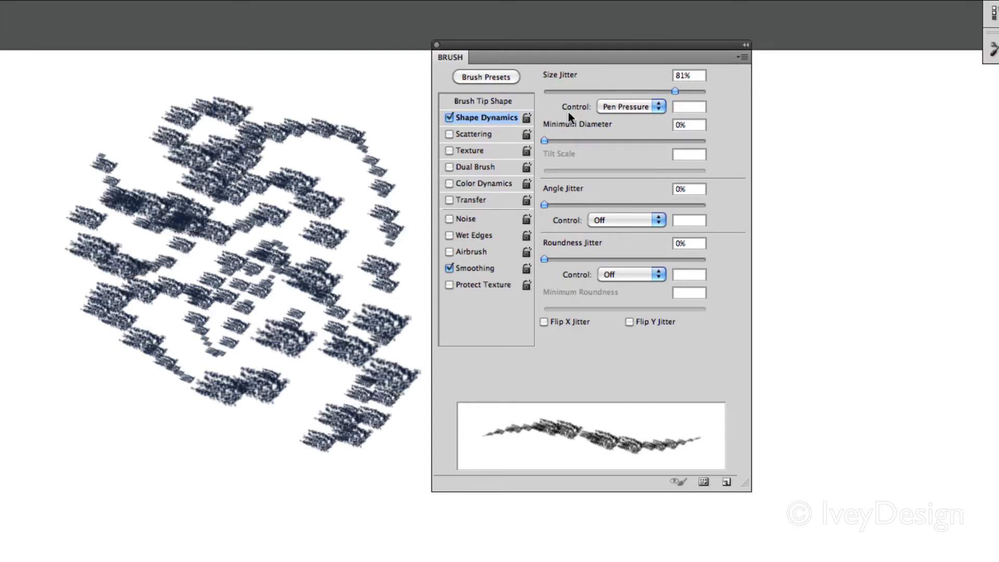
# Step: Set the size jitter to 0% and paint a curved stroke along the upper-right part of the scribble
pyautogui.moveTo(588, 91); pyautogui.dragTo(544, 92)
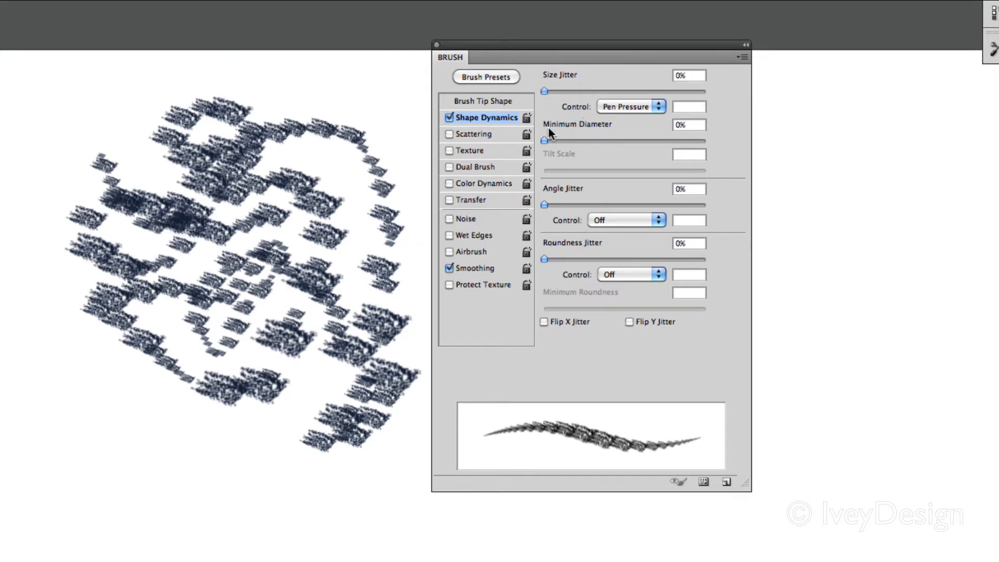
pyautogui.moveTo(303, 86)
pyautogui.mouseDown()
pyautogui.moveTo(384, 139)
pyautogui.moveTo(391, 245)
pyautogui.mouseUp()
# Step: Set the size jitter to 96% and the angle jitter to 83%
pyautogui.moveTo(544, 91); pyautogui.dragTo(700, 92)
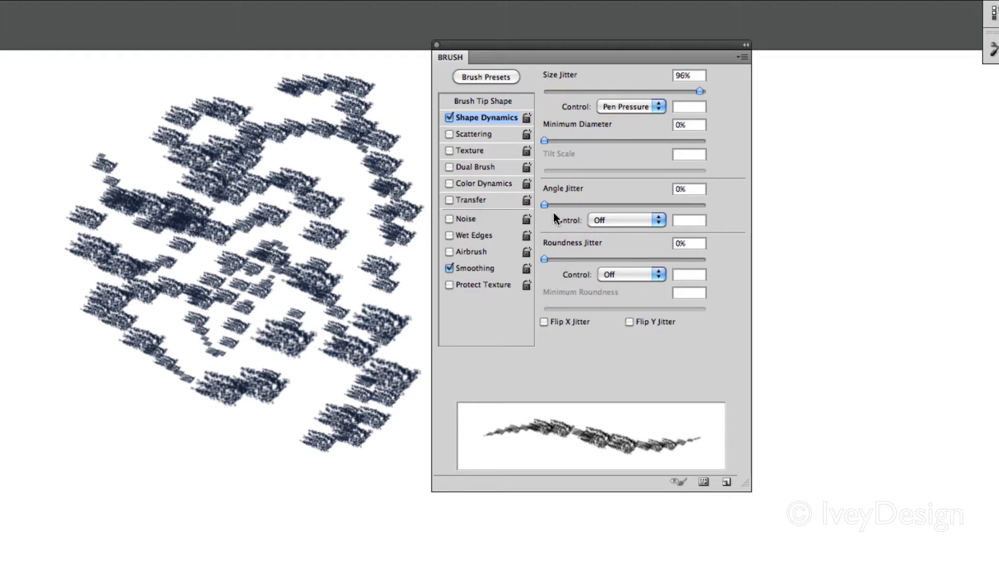
pyautogui.moveTo(552, 206)
pyautogui.mouseDown()
pyautogui.moveTo(661, 209)
pyautogui.moveTo(632, 217)
pyautogui.moveTo(686, 211)
pyautogui.moveTo(664, 219)
pyautogui.mouseUp()
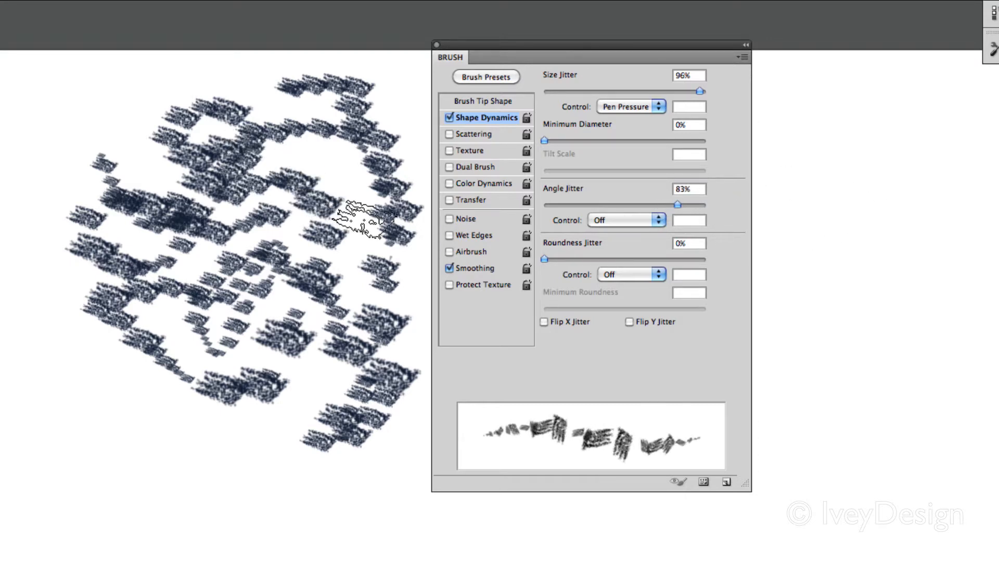
# Step: Clear the canvas and cover it with dense overlapping strokes using the jittered size and angle
pyautogui.press('super+BackSpace')
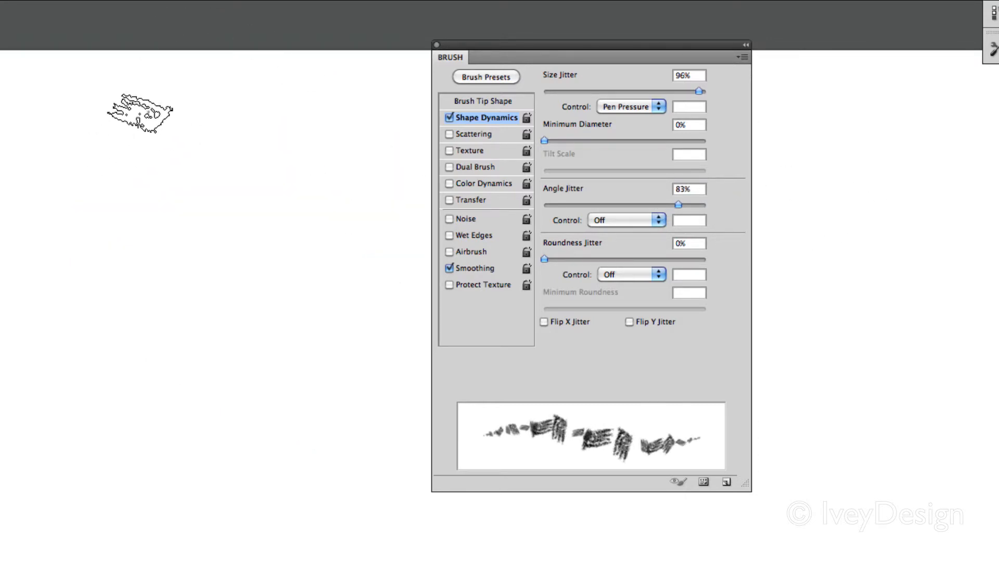
pyautogui.moveTo(139, 114)
pyautogui.mouseDown()
pyautogui.moveTo(116, 181)
pyautogui.moveTo(261, 186)
pyautogui.moveTo(195, 203)
pyautogui.moveTo(279, 147)
pyautogui.moveTo(333, 251)
pyautogui.moveTo(266, 208)
pyautogui.moveTo(292, 206)
pyautogui.moveTo(281, 303)
pyautogui.moveTo(195, 208)
pyautogui.moveTo(160, 256)
pyautogui.moveTo(177, 317)
pyautogui.moveTo(186, 264)
pyautogui.moveTo(260, 333)
pyautogui.moveTo(326, 312)
pyautogui.moveTo(349, 275)
pyautogui.moveTo(186, 350)
pyautogui.moveTo(121, 290)
pyautogui.moveTo(115, 303)
pyautogui.moveTo(170, 199)
pyautogui.moveTo(134, 165)
pyautogui.moveTo(293, 110)
pyautogui.moveTo(163, 145)
pyautogui.moveTo(345, 118)
pyautogui.moveTo(331, 204)
pyautogui.moveTo(394, 276)
pyautogui.moveTo(316, 166)
pyautogui.moveTo(368, 188)
pyautogui.moveTo(378, 265)
pyautogui.moveTo(353, 363)
pyautogui.moveTo(325, 233)
pyautogui.moveTo(309, 258)
pyautogui.moveTo(281, 196)
pyautogui.moveTo(244, 233)
pyautogui.moveTo(282, 337)
pyautogui.moveTo(254, 427)
pyautogui.moveTo(179, 347)
pyautogui.moveTo(92, 326)
pyautogui.moveTo(231, 371)
pyautogui.moveTo(252, 418)
pyautogui.moveTo(364, 411)
pyautogui.mouseUp()
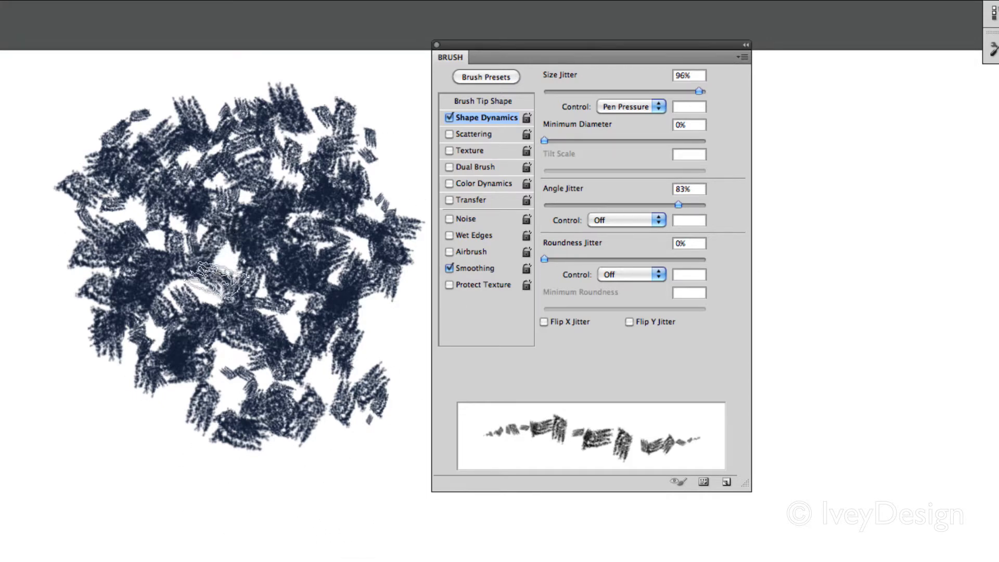
pyautogui.moveTo(239, 313); pyautogui.dragTo(273, 419)
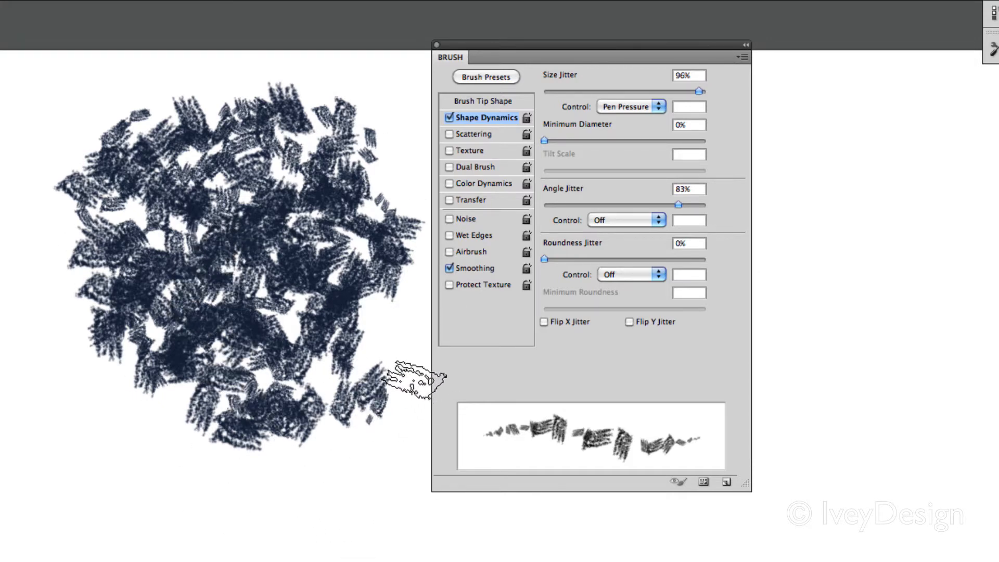
# Step: Clear the canvas and build up a rounded patch of lighter, layered strokes with the same jittered tip
pyautogui.press('Delete')
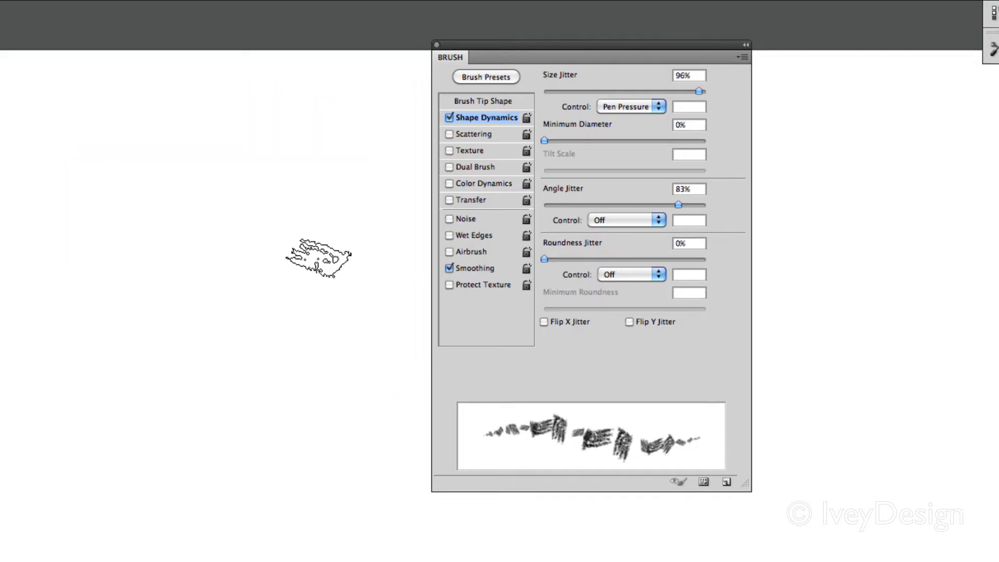
pyautogui.moveTo(156, 145)
pyautogui.mouseDown()
pyautogui.moveTo(227, 167)
pyautogui.moveTo(223, 94)
pyautogui.moveTo(303, 305)
pyautogui.moveTo(267, 174)
pyautogui.moveTo(267, 245)
pyautogui.moveTo(205, 263)
pyautogui.moveTo(178, 225)
pyautogui.moveTo(224, 260)
pyautogui.moveTo(263, 160)
pyautogui.moveTo(319, 286)
pyautogui.moveTo(254, 311)
pyautogui.moveTo(151, 229)
pyautogui.moveTo(278, 286)
pyautogui.moveTo(275, 236)
pyautogui.moveTo(273, 261)
pyautogui.moveTo(212, 335)
pyautogui.moveTo(279, 251)
pyautogui.moveTo(256, 275)
pyautogui.moveTo(301, 364)
pyautogui.mouseUp()
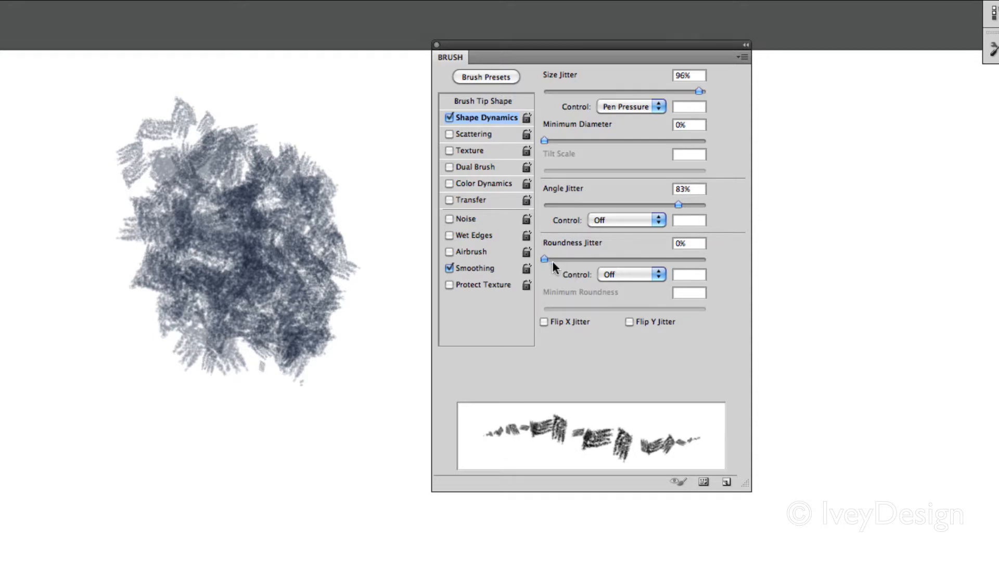
pyautogui.moveTo(546, 261)
pyautogui.mouseDown()
pyautogui.moveTo(667, 272)
pyautogui.moveTo(540, 267)
pyautogui.mouseUp()
# Step: Turn on Scattering for the brush, delete everything on the canvas and deselect
pyautogui.click(471, 135)
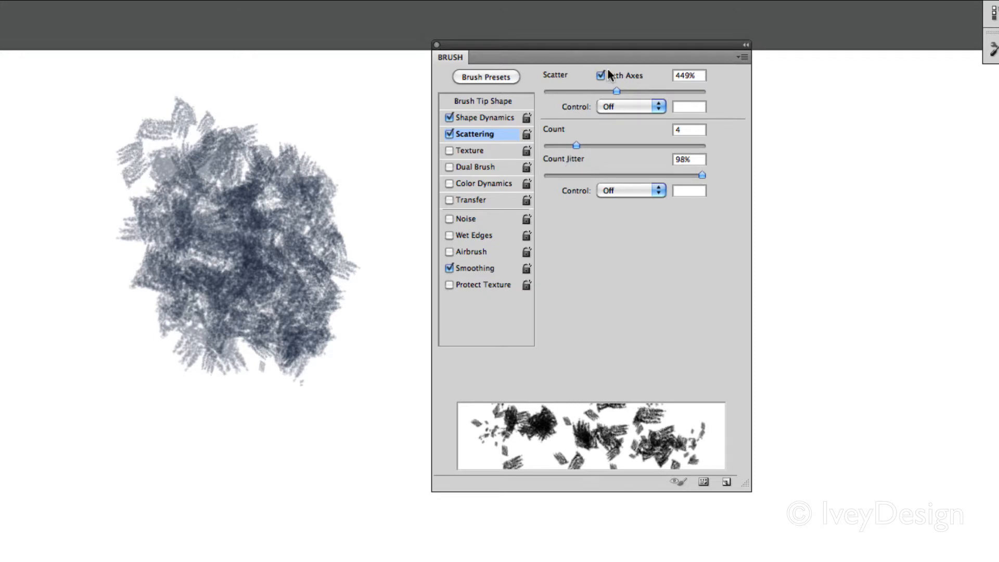
pyautogui.press('super+a')
pyautogui.press('Delete')
pyautogui.press('super+d')
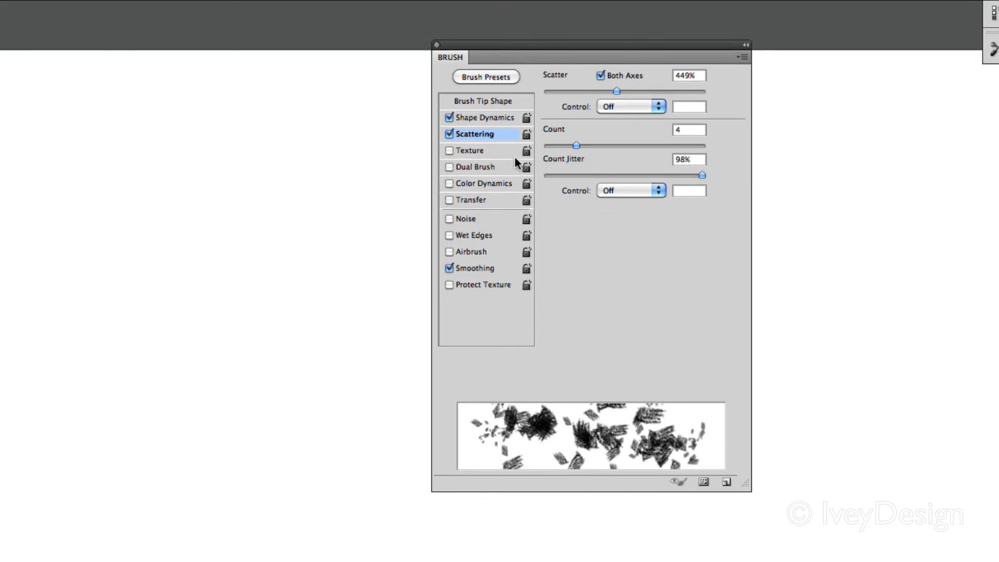
# Step: Paint a large mass of scattered marks with scatter at 276%, and add more strokes over it with the count at 6
pyautogui.moveTo(617, 92)
pyautogui.mouseDown()
pyautogui.moveTo(630, 93)
pyautogui.moveTo(535, 92)
pyautogui.moveTo(590, 92)
pyautogui.mouseUp()
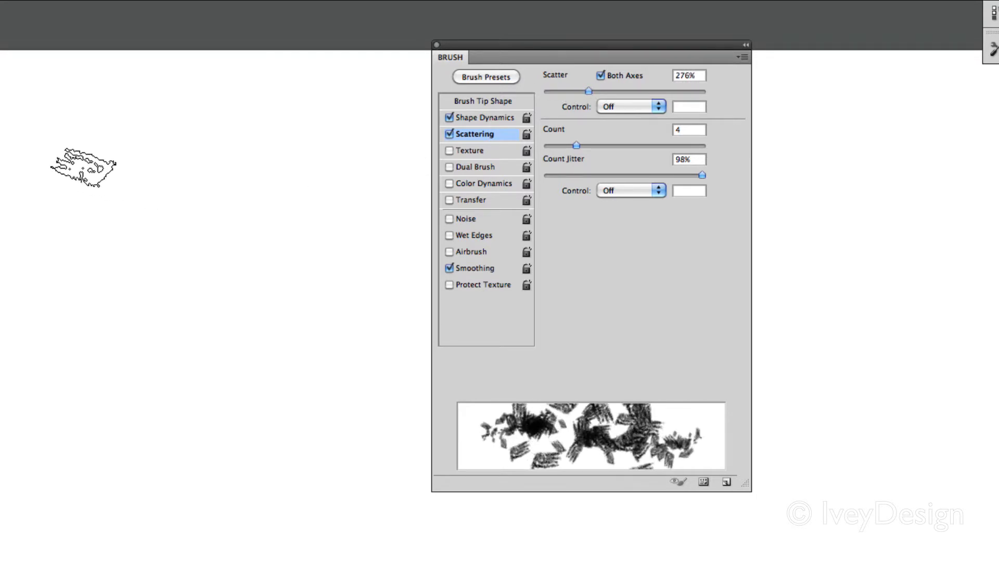
pyautogui.moveTo(86, 162)
pyautogui.mouseDown()
pyautogui.moveTo(287, 269)
pyautogui.moveTo(323, 379)
pyautogui.moveTo(141, 278)
pyautogui.moveTo(116, 325)
pyautogui.moveTo(303, 460)
pyautogui.moveTo(83, 223)
pyautogui.moveTo(156, 357)
pyautogui.moveTo(290, 335)
pyautogui.moveTo(161, 134)
pyautogui.moveTo(290, 232)
pyautogui.moveTo(274, 151)
pyautogui.moveTo(354, 337)
pyautogui.moveTo(281, 156)
pyautogui.moveTo(260, 141)
pyautogui.moveTo(208, 193)
pyautogui.moveTo(245, 312)
pyautogui.moveTo(156, 470)
pyautogui.moveTo(58, 258)
pyautogui.moveTo(271, 209)
pyautogui.moveTo(292, 349)
pyautogui.moveTo(265, 276)
pyautogui.moveTo(208, 252)
pyautogui.moveTo(305, 292)
pyautogui.mouseUp()
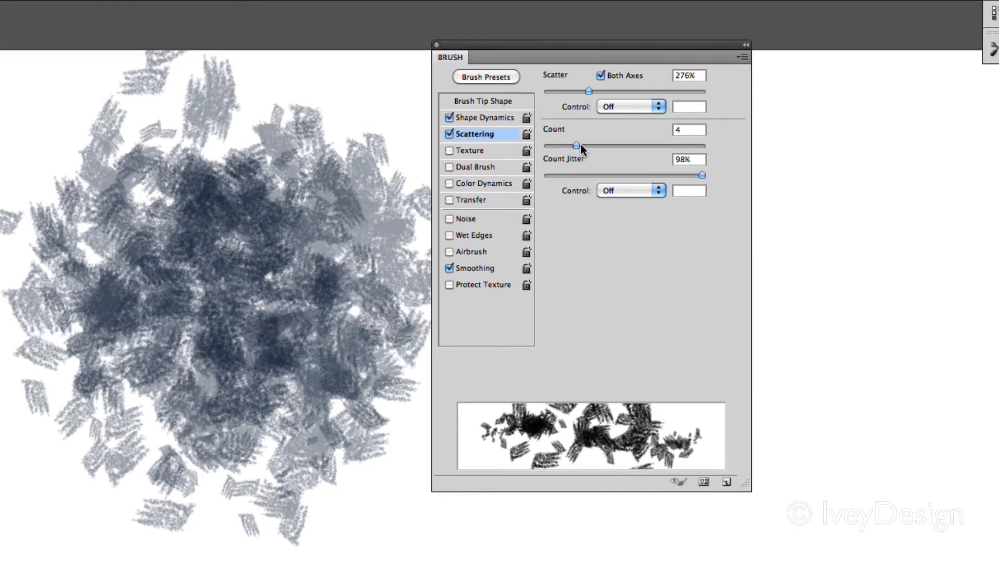
pyautogui.moveTo(581, 151)
pyautogui.mouseDown()
pyautogui.moveTo(662, 157)
pyautogui.moveTo(548, 147)
pyautogui.moveTo(594, 151)
pyautogui.mouseUp()
pyautogui.moveTo(239, 132)
pyautogui.mouseDown()
pyautogui.moveTo(307, 270)
pyautogui.moveTo(297, 411)
pyautogui.mouseUp()
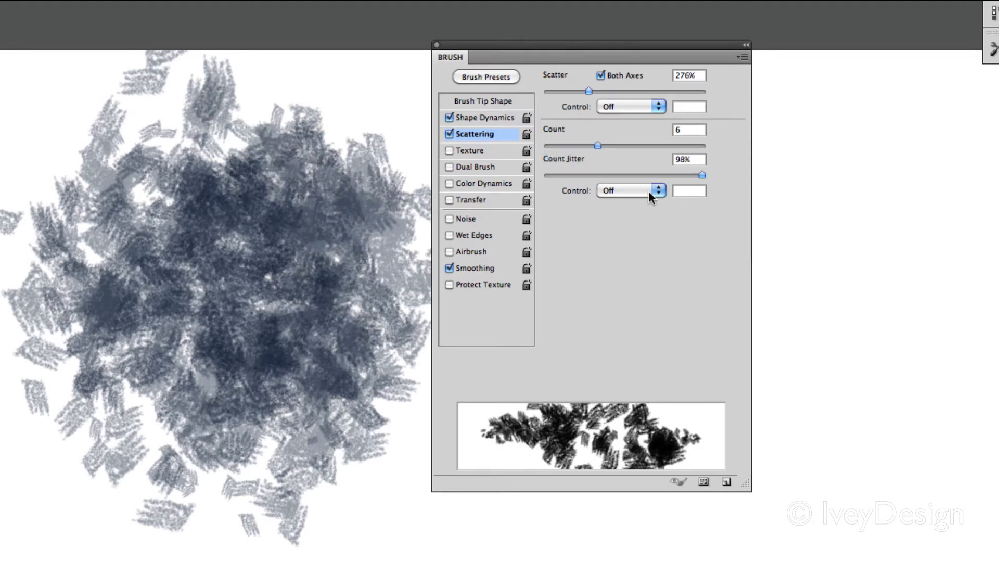
# Step: Toggle Scattering off and back on to compare the stroke preview, and clear the canvas
pyautogui.click(450, 134)
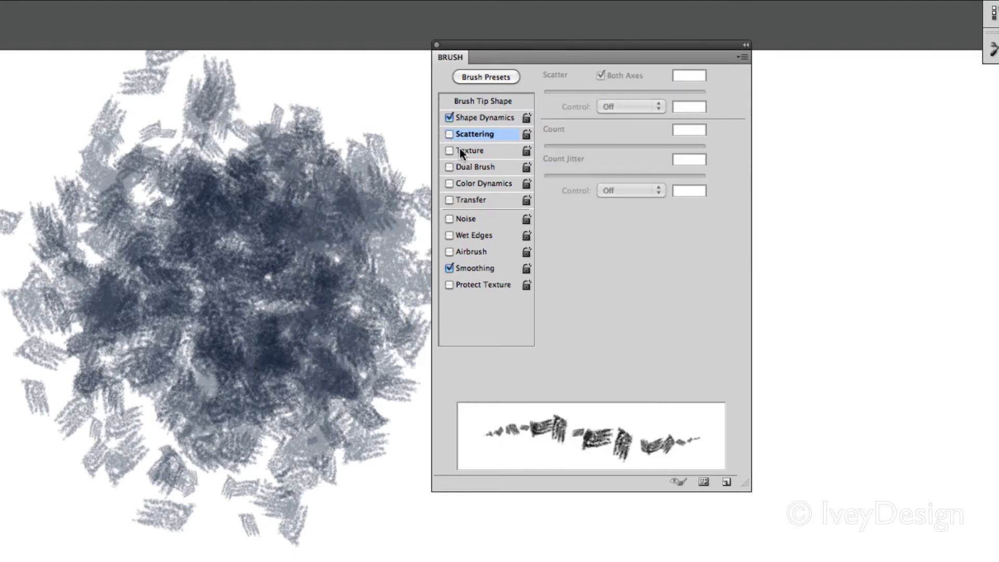
pyautogui.click(449, 134)
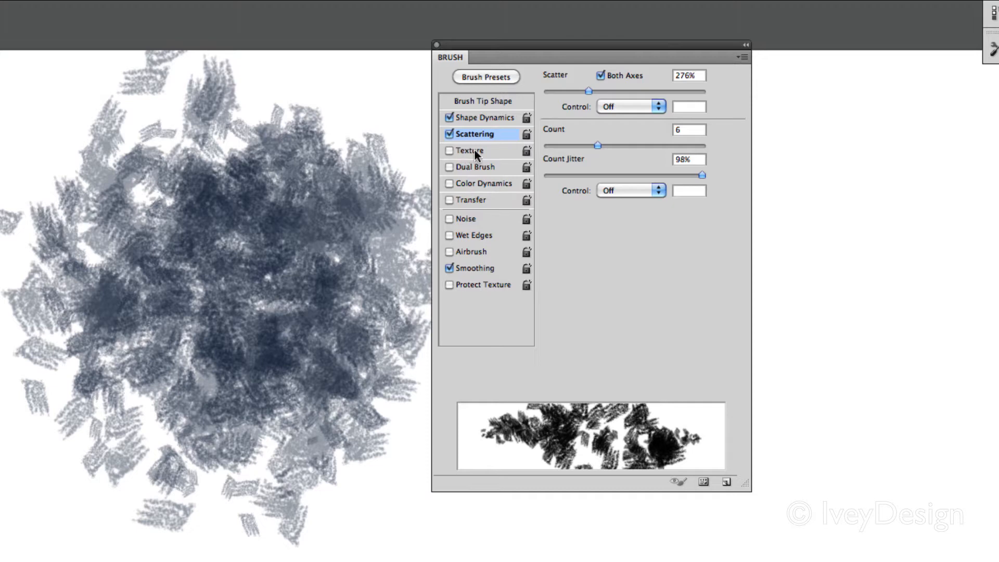
pyautogui.press('super+a')
pyautogui.press('Delete')
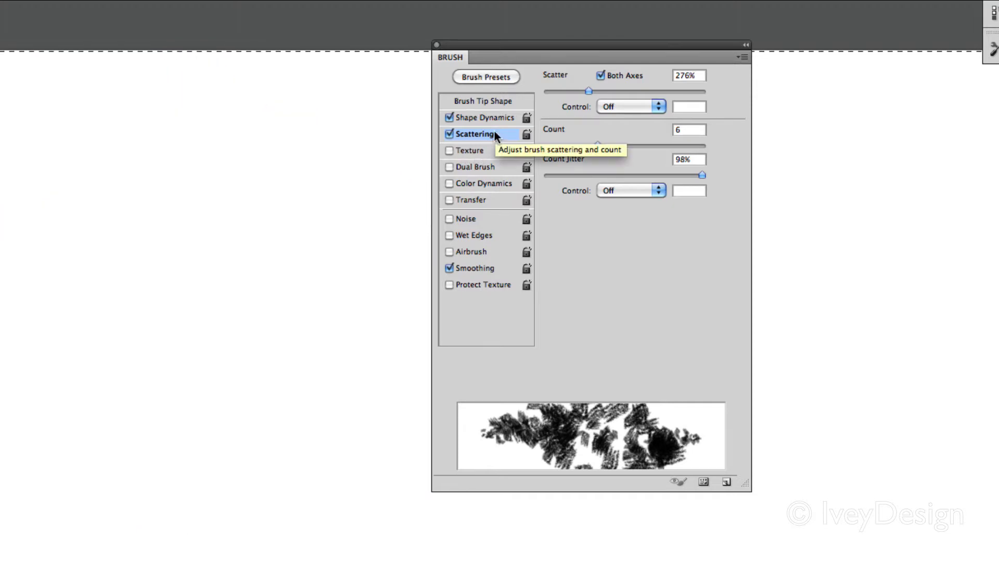
pyautogui.press('super+d')
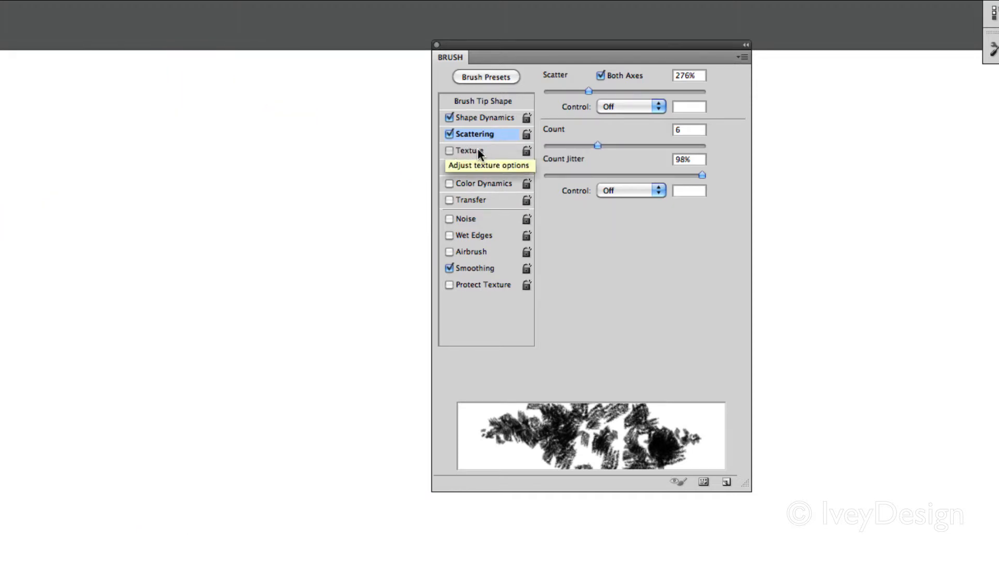
# Step: Turn on Texture, view the available patterns without choosing one, and turn Texture off again
pyautogui.click(479, 151)
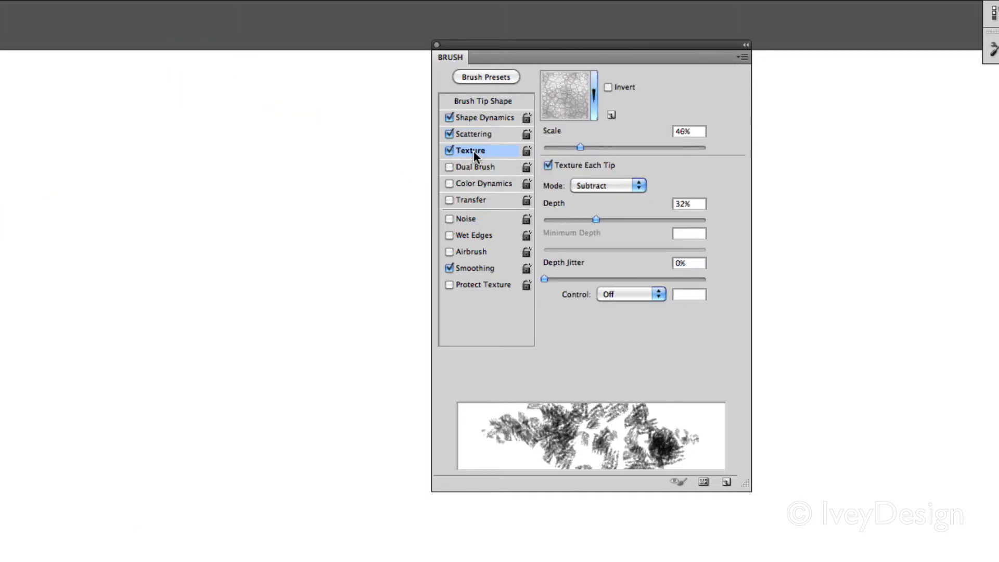
pyautogui.click(595, 96)
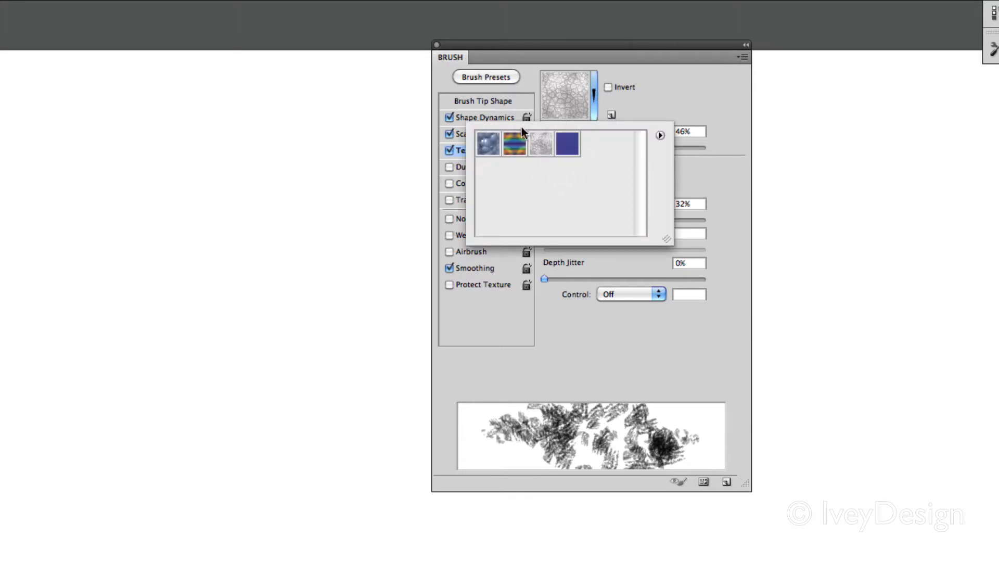
pyautogui.click(676, 92)
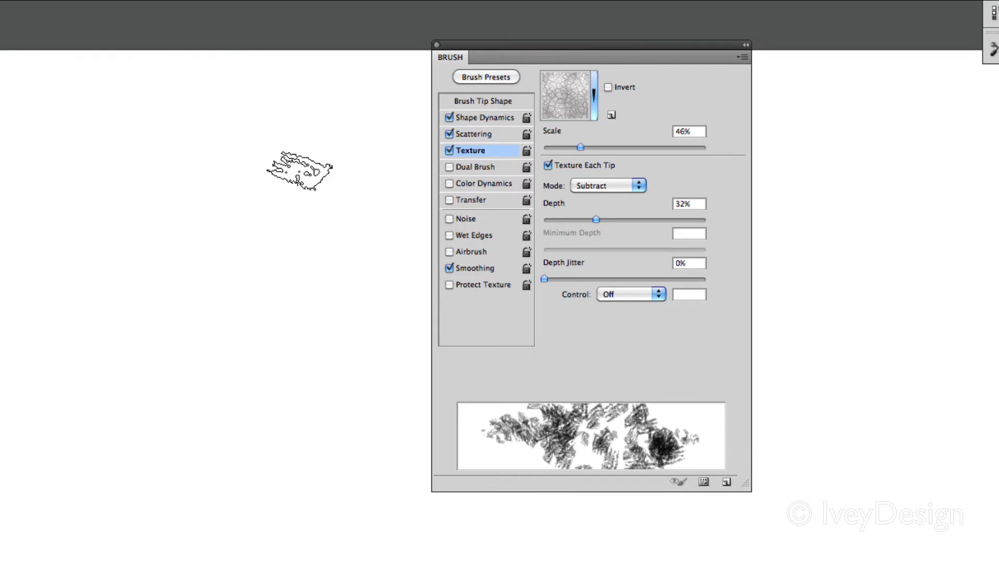
pyautogui.click(449, 151)
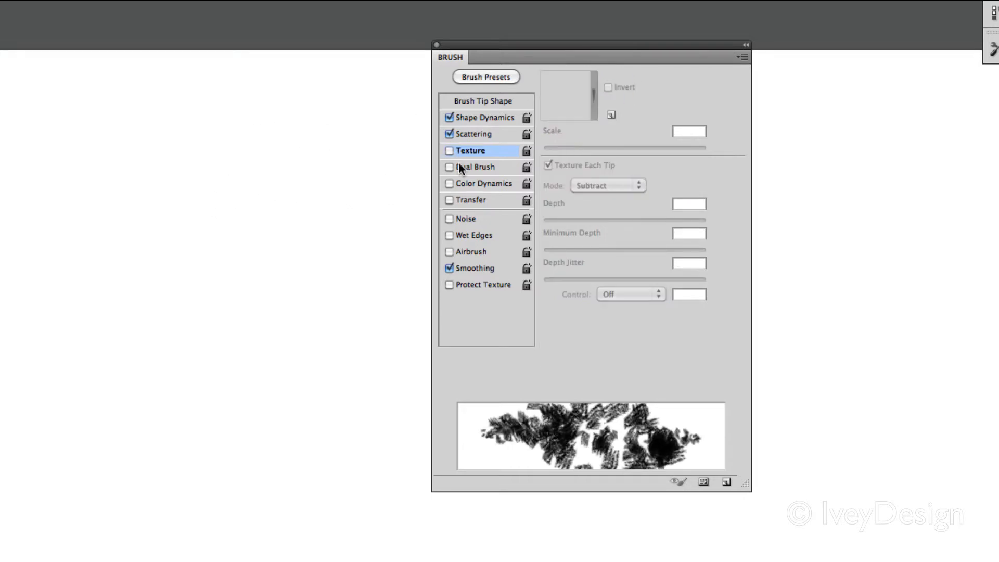
# Step: Turn on Dual Brush with the 29 px star as the second tip and paint looping strokes across the canvas
pyautogui.click(473, 167)
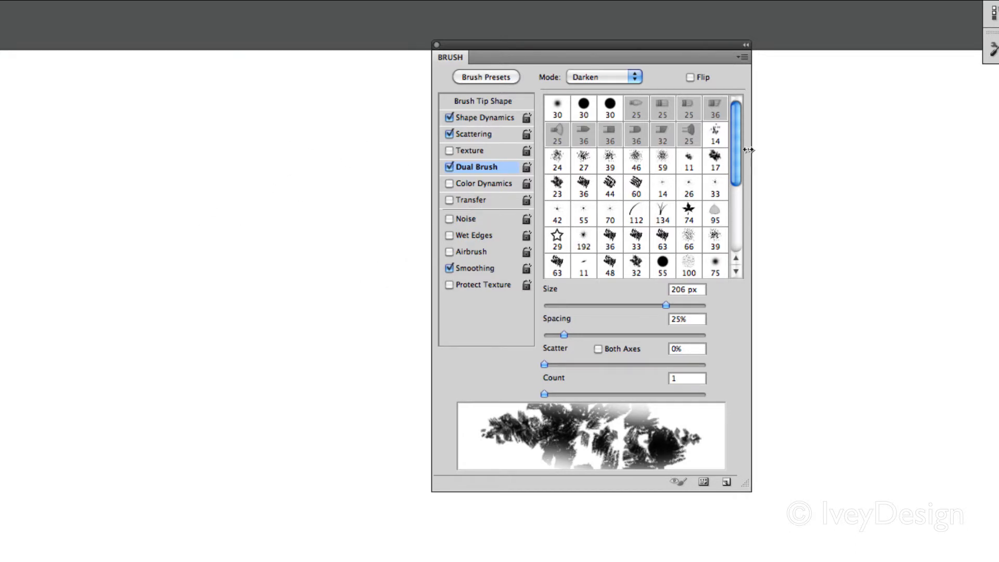
pyautogui.moveTo(736, 146); pyautogui.dragTo(735, 211)
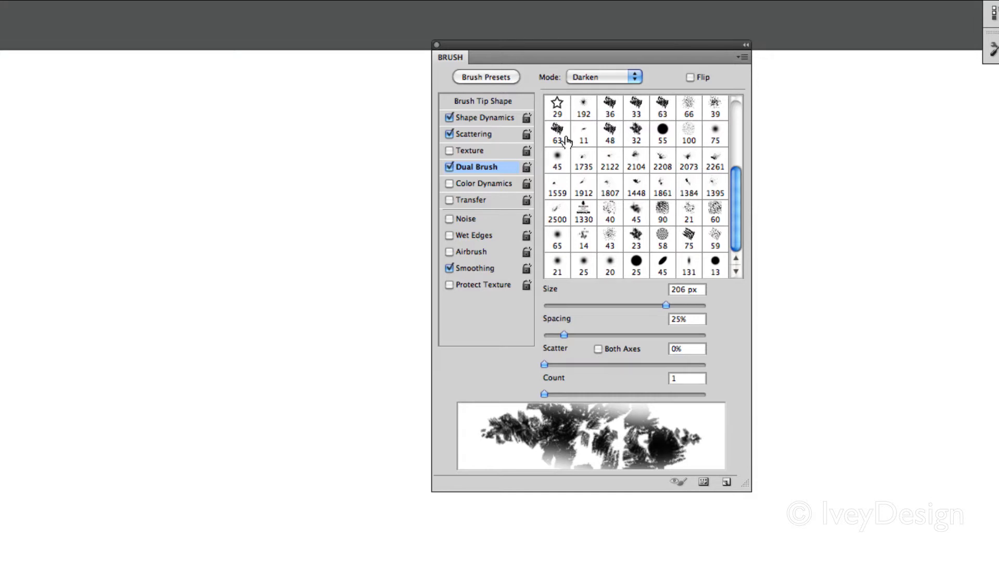
pyautogui.click(558, 108)
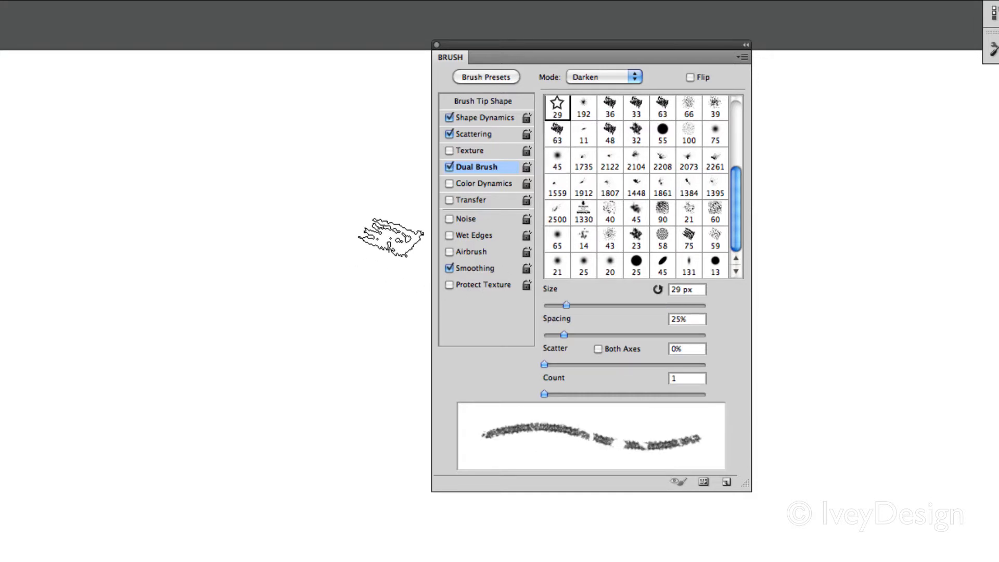
pyautogui.moveTo(176, 110)
pyautogui.mouseDown()
pyautogui.moveTo(171, 156)
pyautogui.moveTo(216, 228)
pyautogui.moveTo(357, 296)
pyautogui.moveTo(264, 232)
pyautogui.moveTo(212, 230)
pyautogui.moveTo(227, 250)
pyautogui.moveTo(290, 274)
pyautogui.moveTo(194, 205)
pyautogui.moveTo(268, 305)
pyautogui.moveTo(147, 221)
pyautogui.moveTo(112, 274)
pyautogui.moveTo(213, 387)
pyautogui.moveTo(200, 341)
pyautogui.moveTo(327, 253)
pyautogui.mouseUp()
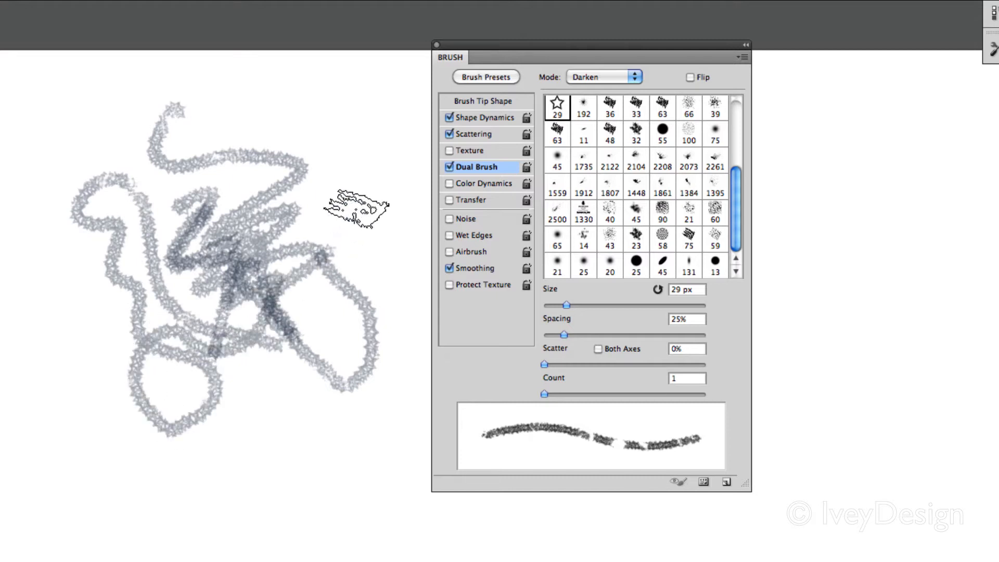
pyautogui.moveTo(356, 208)
pyautogui.mouseDown()
pyautogui.moveTo(345, 160)
pyautogui.moveTo(327, 281)
pyautogui.moveTo(328, 145)
pyautogui.moveTo(322, 262)
pyautogui.moveTo(256, 241)
pyautogui.moveTo(289, 137)
pyautogui.moveTo(396, 254)
pyautogui.moveTo(380, 267)
pyautogui.moveTo(357, 271)
pyautogui.moveTo(198, 171)
pyautogui.moveTo(280, 117)
pyautogui.moveTo(268, 170)
pyautogui.moveTo(267, 337)
pyautogui.moveTo(308, 344)
pyautogui.mouseUp()
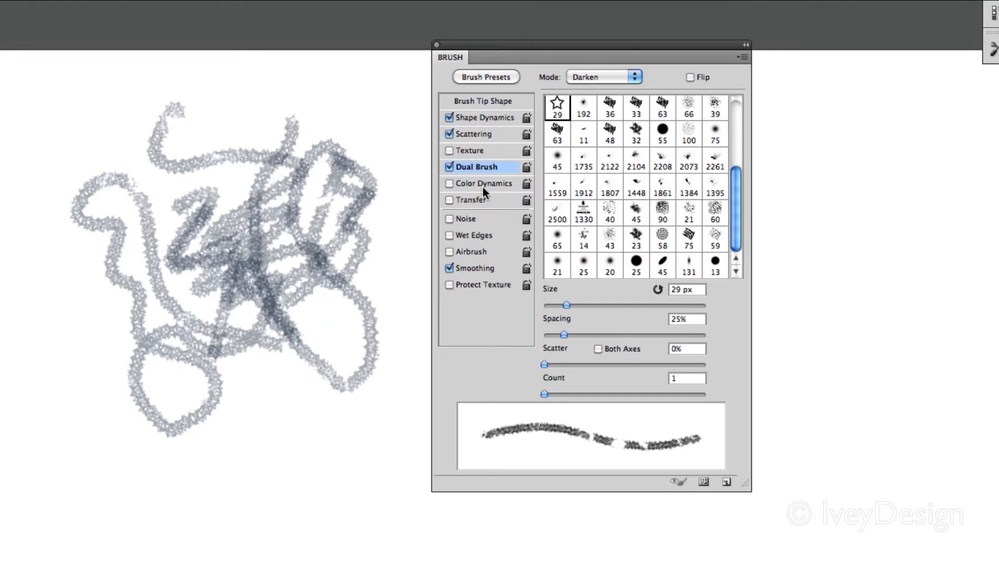
# Step: Switch from Dual Brush to Color Dynamics, clear the painted strokes from the canvas and deselect
pyautogui.click(450, 166)
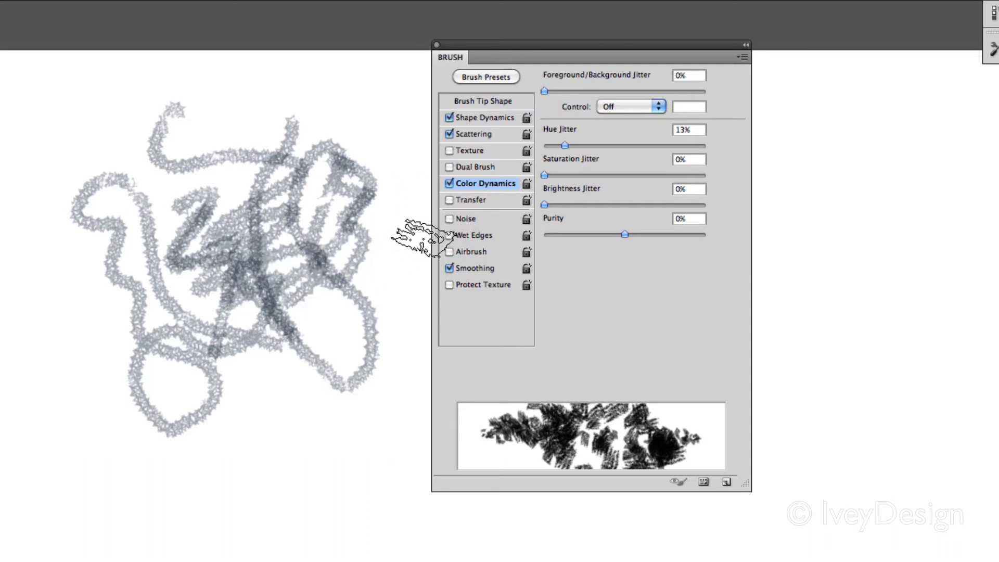
pyautogui.press('super+a')
pyautogui.press('Delete')
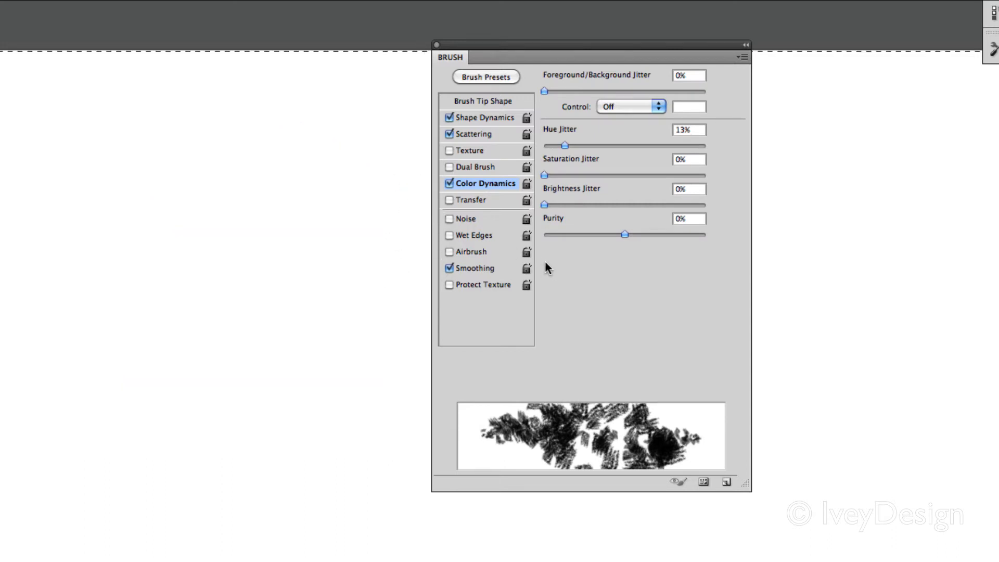
pyautogui.press('super+d')
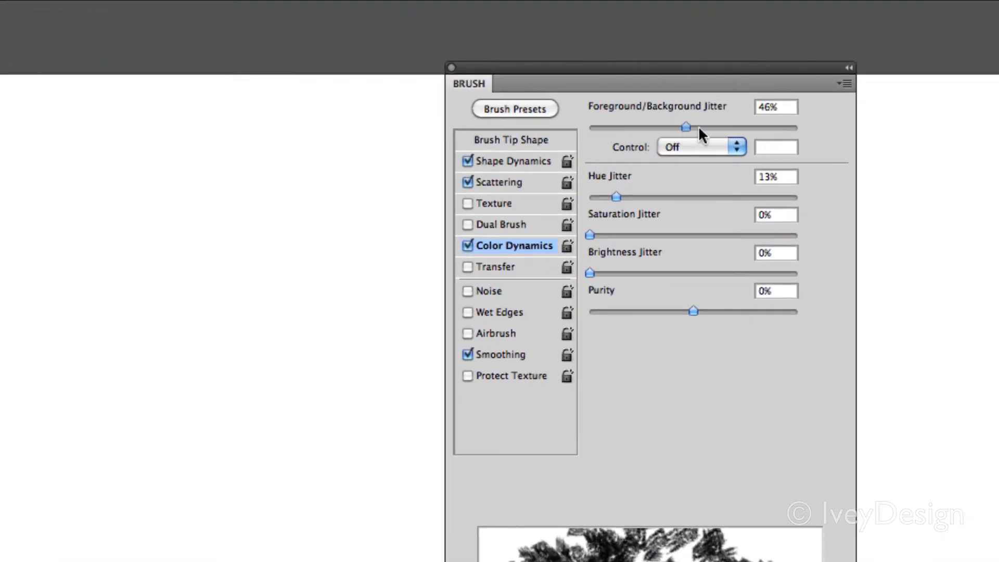
# Step: Set the foreground/background jitter to 72% and paint a large mass of color-varied marks
pyautogui.moveTo(732, 126); pyautogui.dragTo(739, 126)
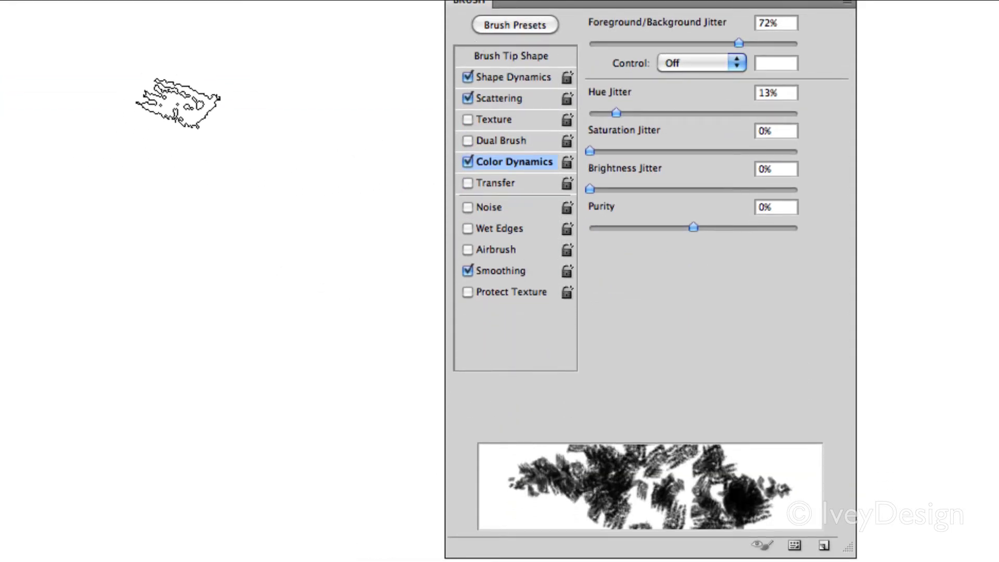
pyautogui.moveTo(168, 104)
pyautogui.mouseDown()
pyautogui.moveTo(250, 290)
pyautogui.moveTo(123, 179)
pyautogui.moveTo(185, 268)
pyautogui.moveTo(260, 286)
pyautogui.moveTo(211, 71)
pyautogui.moveTo(338, 187)
pyautogui.moveTo(317, 452)
pyautogui.moveTo(104, 114)
pyautogui.moveTo(156, 245)
pyautogui.moveTo(291, 417)
pyautogui.moveTo(208, 437)
pyautogui.mouseUp()
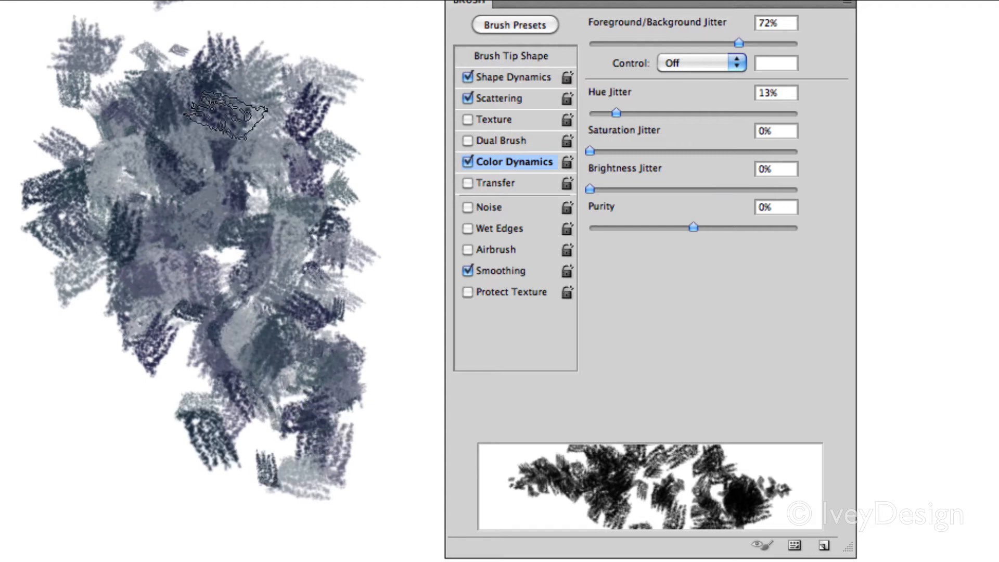
pyautogui.moveTo(162, 115)
pyautogui.mouseDown()
pyautogui.moveTo(328, 372)
pyautogui.moveTo(213, 191)
pyautogui.moveTo(411, 272)
pyautogui.moveTo(209, 173)
pyautogui.moveTo(232, 280)
pyautogui.moveTo(271, 236)
pyautogui.moveTo(323, 228)
pyautogui.moveTo(238, 478)
pyautogui.moveTo(134, 192)
pyautogui.moveTo(89, 227)
pyautogui.moveTo(277, 448)
pyautogui.moveTo(263, 348)
pyautogui.moveTo(116, 274)
pyautogui.moveTo(187, 446)
pyautogui.moveTo(338, 433)
pyautogui.moveTo(379, 285)
pyautogui.moveTo(310, 150)
pyautogui.moveTo(211, 110)
pyautogui.moveTo(338, 179)
pyautogui.moveTo(350, 338)
pyautogui.moveTo(143, 493)
pyautogui.moveTo(232, 242)
pyautogui.mouseUp()
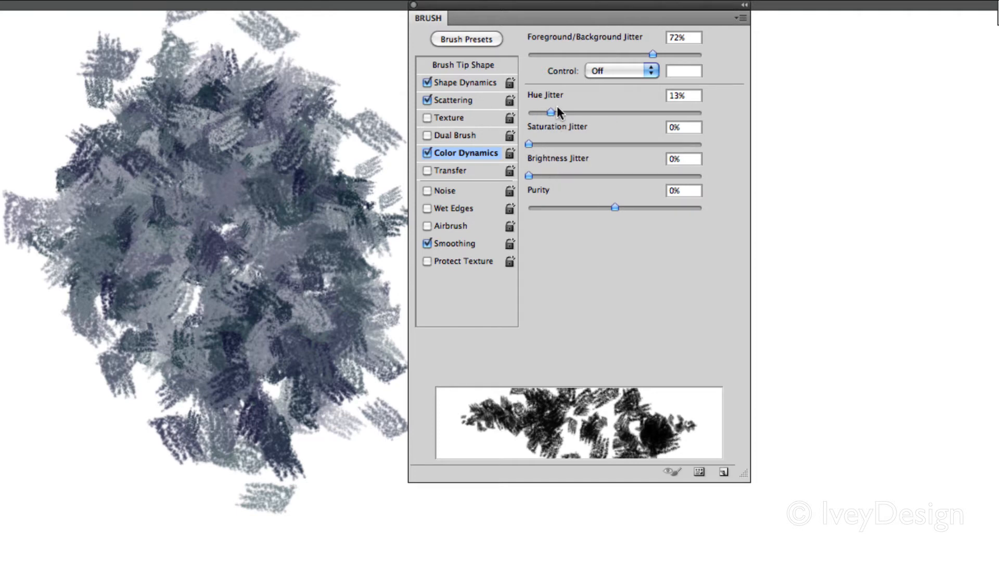
# Step: Raise the hue jitter to 82% and the brightness jitter to 55%, painting more marks over the mass after each change
pyautogui.moveTo(569, 119); pyautogui.dragTo(112, 128)
pyautogui.moveTo(208, 99)
pyautogui.mouseDown()
pyautogui.moveTo(314, 289)
pyautogui.moveTo(203, 336)
pyautogui.moveTo(247, 183)
pyautogui.moveTo(234, 104)
pyautogui.moveTo(250, 219)
pyautogui.mouseUp()
pyautogui.moveTo(576, 118); pyautogui.dragTo(665, 118)
pyautogui.moveTo(229, 99)
pyautogui.mouseDown()
pyautogui.moveTo(238, 164)
pyautogui.moveTo(326, 265)
pyautogui.moveTo(257, 347)
pyautogui.moveTo(161, 277)
pyautogui.moveTo(166, 174)
pyautogui.moveTo(88, 139)
pyautogui.moveTo(235, 334)
pyautogui.moveTo(188, 398)
pyautogui.moveTo(113, 270)
pyautogui.moveTo(78, 198)
pyautogui.mouseUp()
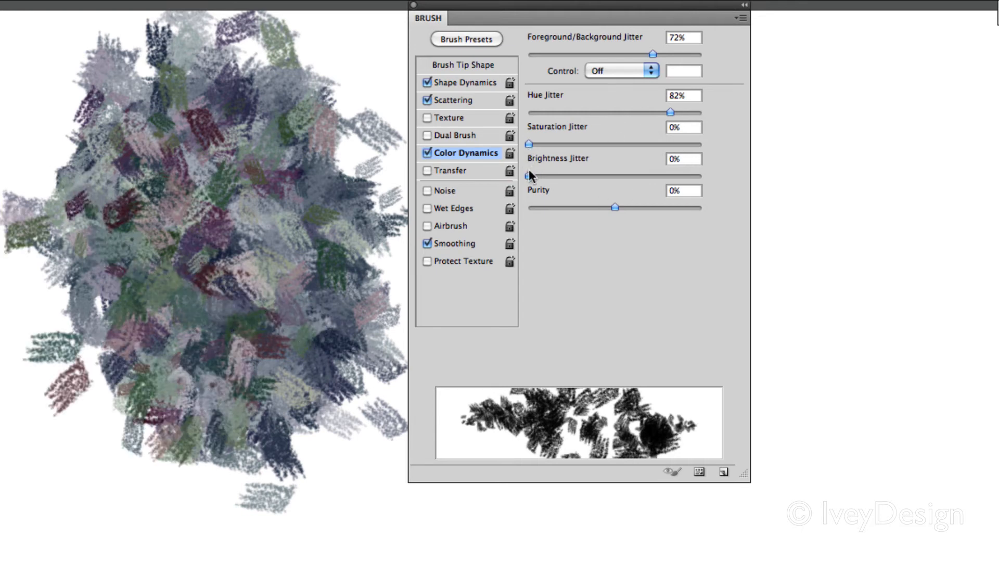
pyautogui.moveTo(617, 185); pyautogui.dragTo(619, 184)
pyautogui.moveTo(194, 126)
pyautogui.mouseDown()
pyautogui.moveTo(279, 218)
pyautogui.moveTo(319, 356)
pyautogui.moveTo(219, 353)
pyautogui.moveTo(216, 188)
pyautogui.moveTo(160, 115)
pyautogui.moveTo(132, 221)
pyautogui.moveTo(240, 343)
pyautogui.moveTo(164, 414)
pyautogui.moveTo(175, 292)
pyautogui.moveTo(253, 180)
pyautogui.moveTo(159, 236)
pyautogui.moveTo(217, 297)
pyautogui.mouseUp()
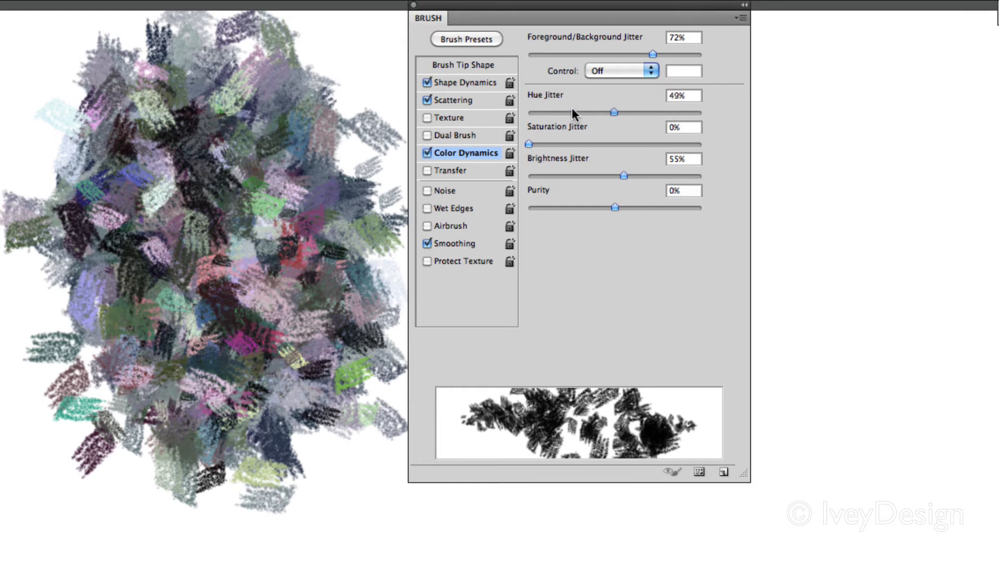
# Step: Turn off Color Dynamics, delete everything on the canvas and deselect
pyautogui.click(427, 153)
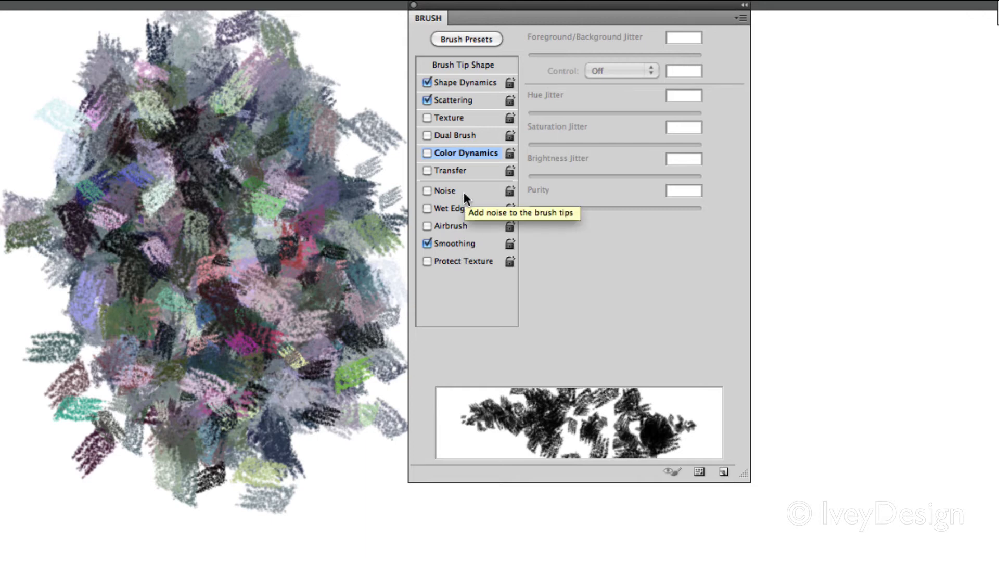
pyautogui.press('super+a')
pyautogui.press('Delete')
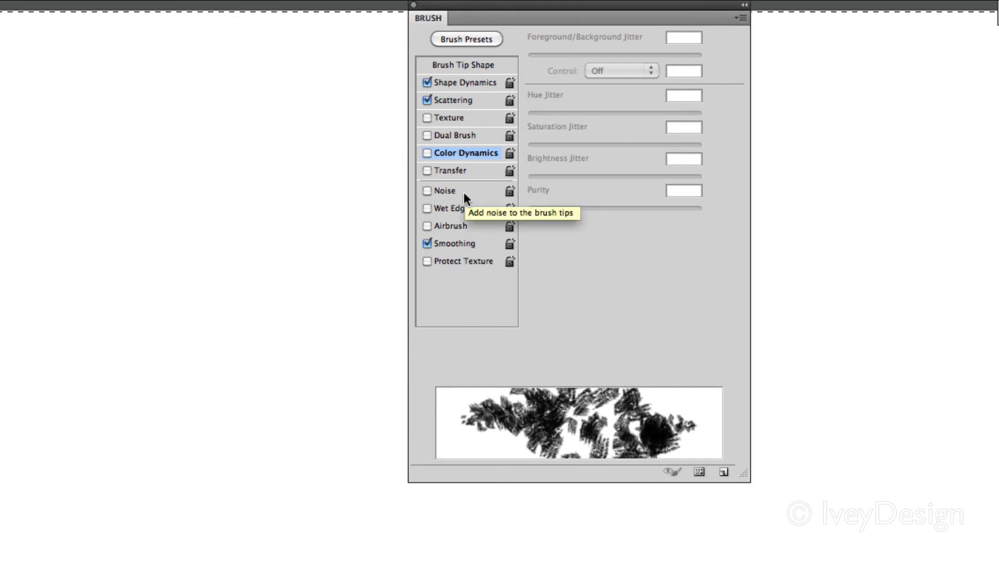
pyautogui.press('super+d')
# Step: Choose the hard round 30 px brush tip with Noise turned on, and paint a test stroke and undo it
pyautogui.click(464, 64)
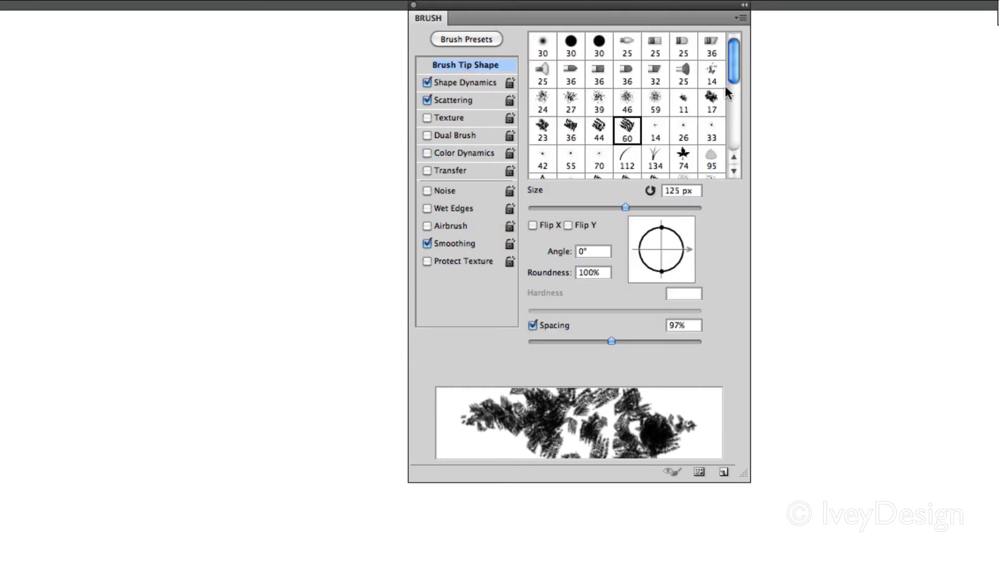
pyautogui.click(571, 44)
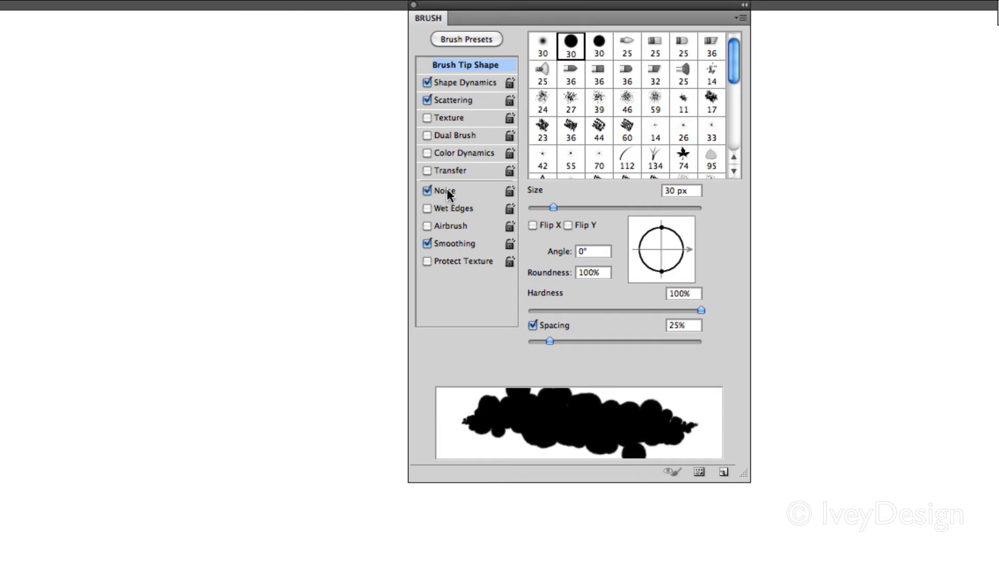
pyautogui.moveTo(148, 94)
pyautogui.mouseDown()
pyautogui.moveTo(154, 157)
pyautogui.moveTo(177, 201)
pyautogui.moveTo(273, 296)
pyautogui.moveTo(272, 377)
pyautogui.moveTo(245, 310)
pyautogui.mouseUp()
pyautogui.hotkey('ctrl', 'z')
# Step: Paint a dark noisy mass with the soft round tip at 0% hardness, enlarging the brush to 90 px along the way
pyautogui.moveTo(603, 310); pyautogui.dragTo(528, 310)
pyautogui.moveTo(205, 149)
pyautogui.mouseDown()
pyautogui.moveTo(178, 155)
pyautogui.moveTo(286, 228)
pyautogui.moveTo(281, 341)
pyautogui.moveTo(174, 344)
pyautogui.moveTo(263, 273)
pyautogui.moveTo(230, 247)
pyautogui.moveTo(267, 341)
pyautogui.moveTo(179, 287)
pyautogui.moveTo(251, 333)
pyautogui.mouseUp()
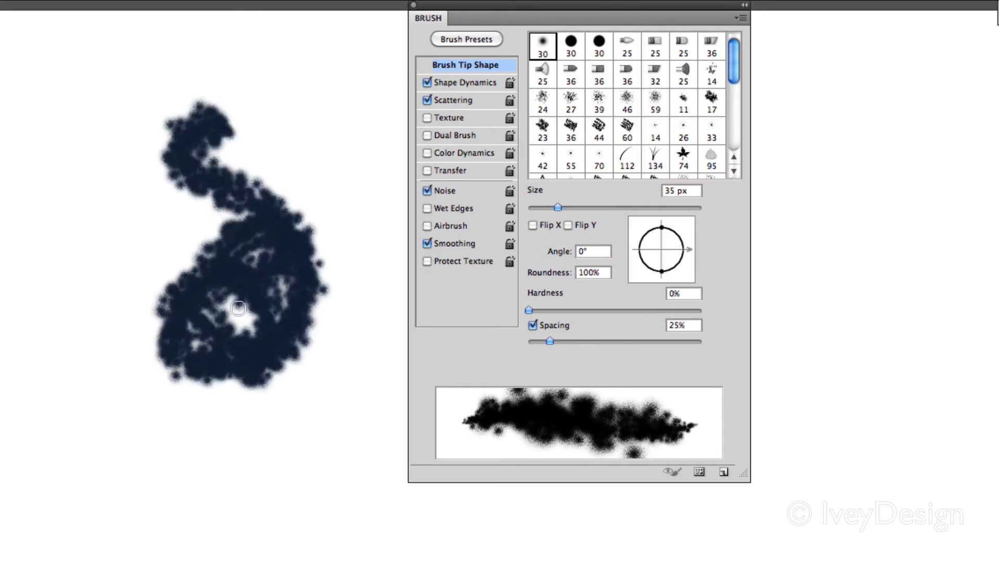
pyautogui.press(']')
pyautogui.press(']')
pyautogui.press(']')
pyautogui.press(']')
pyautogui.press(']')
pyautogui.press(']')
pyautogui.moveTo(241, 241)
pyautogui.mouseDown()
pyautogui.moveTo(226, 199)
pyautogui.moveTo(211, 337)
pyautogui.moveTo(125, 270)
pyautogui.moveTo(264, 161)
pyautogui.moveTo(323, 205)
pyautogui.moveTo(234, 101)
pyautogui.mouseUp()
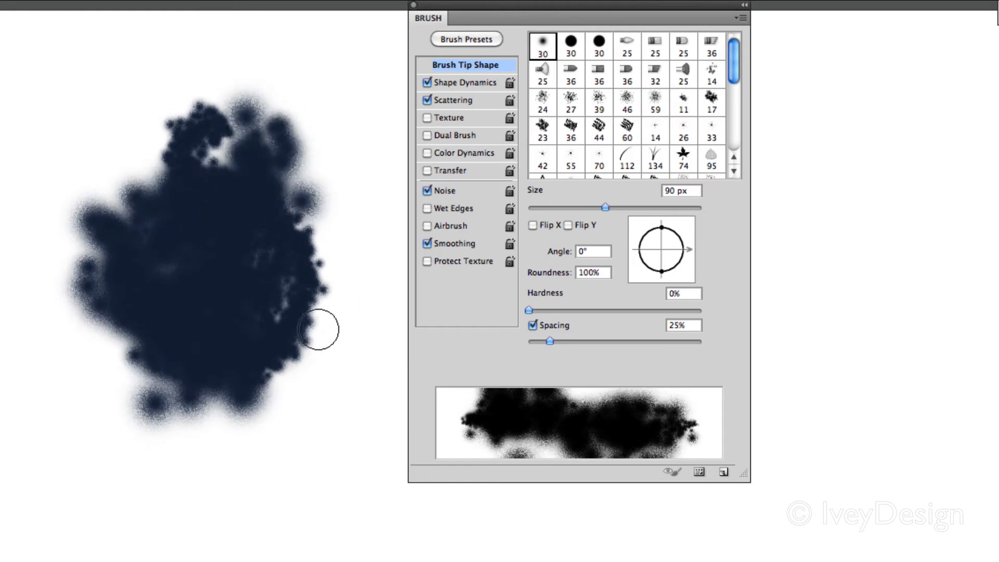
pyautogui.moveTo(319, 319)
pyautogui.mouseDown()
pyautogui.moveTo(337, 286)
pyautogui.moveTo(221, 334)
pyautogui.moveTo(241, 384)
pyautogui.moveTo(208, 397)
pyautogui.moveTo(103, 256)
pyautogui.moveTo(205, 29)
pyautogui.mouseUp()
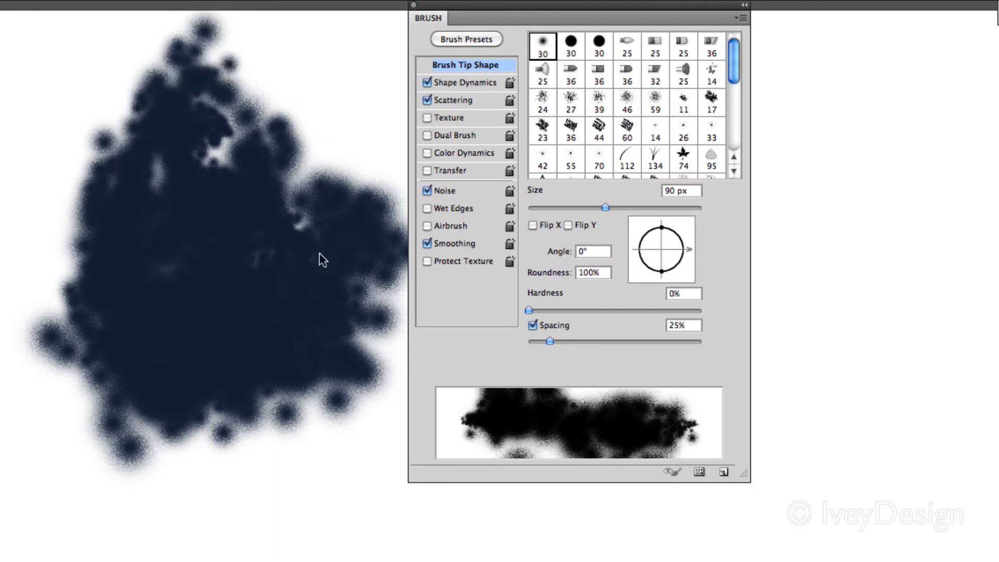
# Step: Turn off Noise and clear the painted mass from the canvas
pyautogui.click(445, 191)
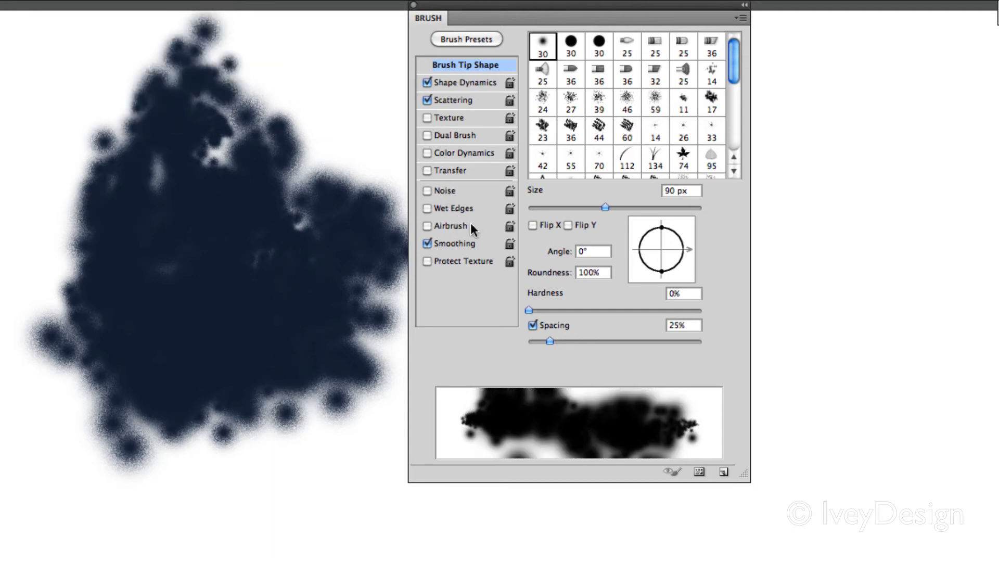
pyautogui.press('Delete')
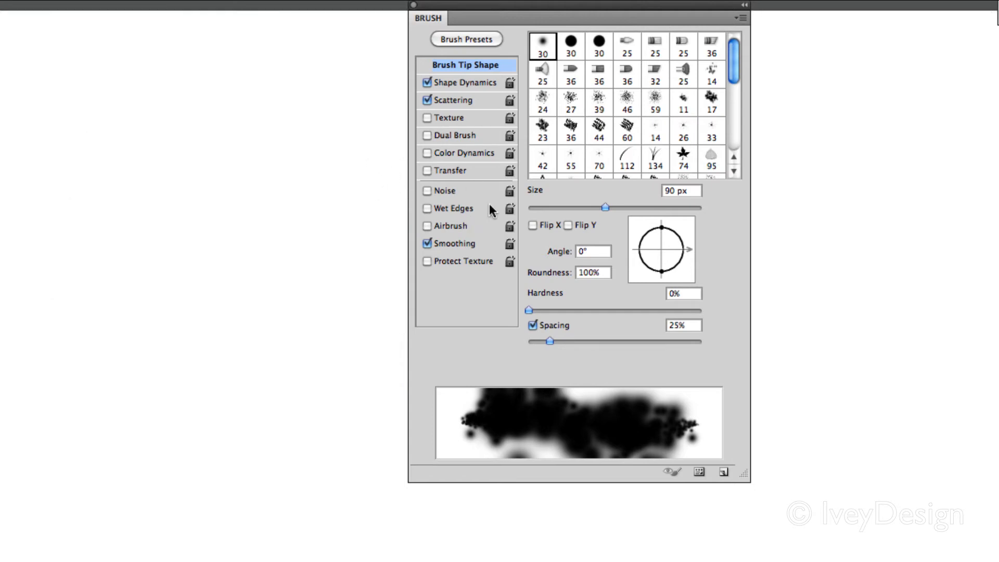
# Step: Turn on Wet Edges and paint several overlapping strokes so the translucent marks build up
pyautogui.click(453, 208)
pyautogui.moveTo(176, 113)
pyautogui.mouseDown()
pyautogui.moveTo(185, 171)
pyautogui.moveTo(265, 272)
pyautogui.moveTo(180, 344)
pyautogui.moveTo(212, 264)
pyautogui.moveTo(311, 191)
pyautogui.moveTo(248, 141)
pyautogui.moveTo(323, 235)
pyautogui.moveTo(333, 364)
pyautogui.moveTo(245, 448)
pyautogui.mouseUp()
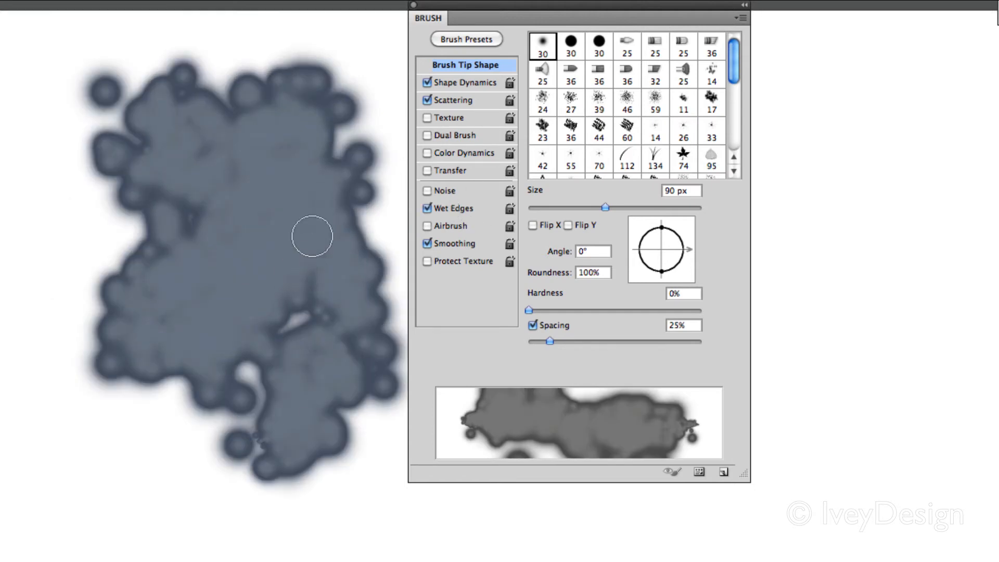
pyautogui.moveTo(312, 234)
pyautogui.mouseDown()
pyautogui.moveTo(341, 314)
pyautogui.moveTo(249, 289)
pyautogui.moveTo(229, 245)
pyautogui.moveTo(112, 390)
pyautogui.moveTo(70, 221)
pyautogui.moveTo(120, 365)
pyautogui.moveTo(250, 417)
pyautogui.mouseUp()
pyautogui.moveTo(95, 286)
pyautogui.mouseDown()
pyautogui.moveTo(217, 310)
pyautogui.moveTo(323, 303)
pyautogui.moveTo(341, 417)
pyautogui.moveTo(263, 502)
pyautogui.moveTo(158, 450)
pyautogui.moveTo(221, 368)
pyautogui.mouseUp()
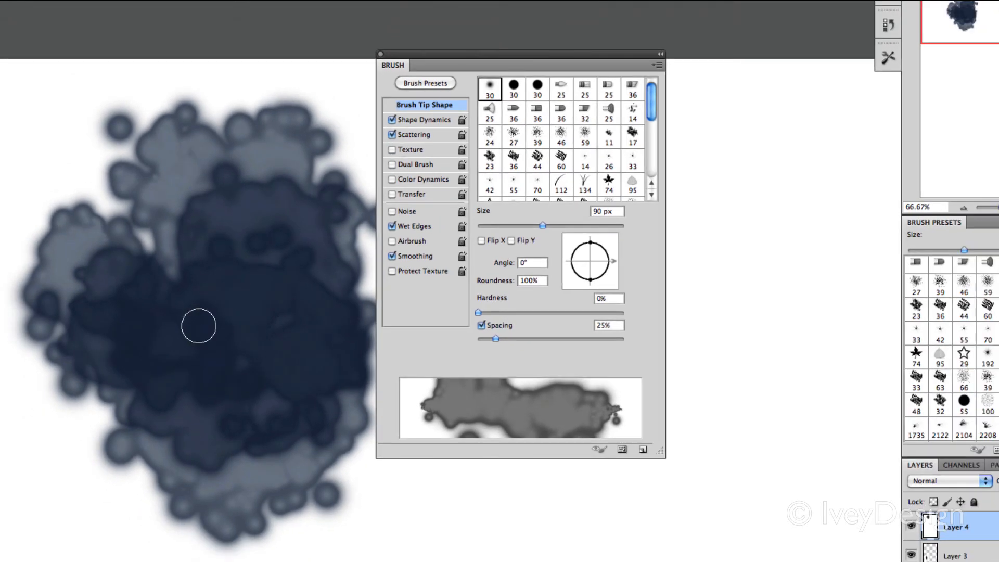
# Step: Delete everything on the canvas and turn off Wet Edges
pyautogui.press('super+a')
pyautogui.press('BackSpace')
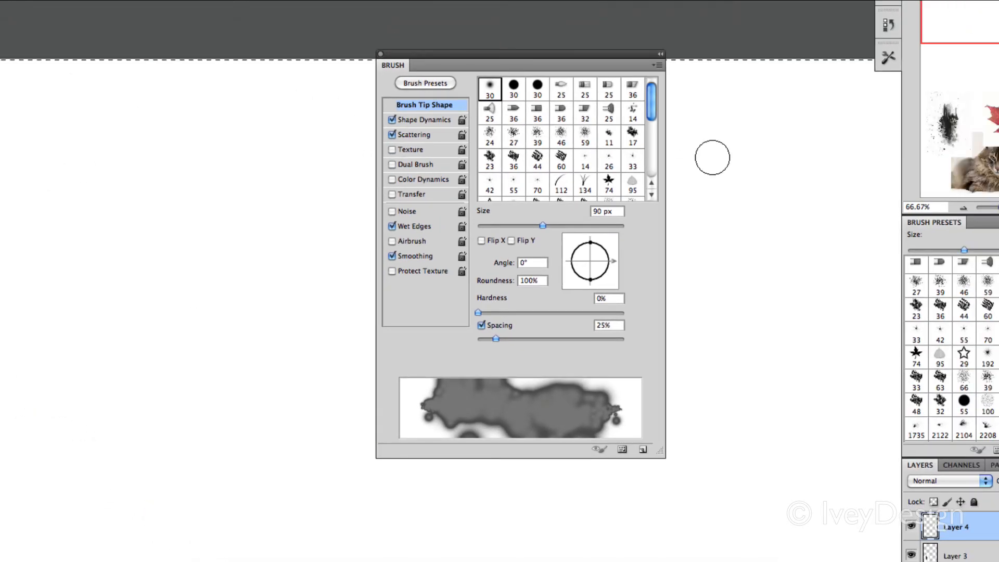
pyautogui.click(393, 226)
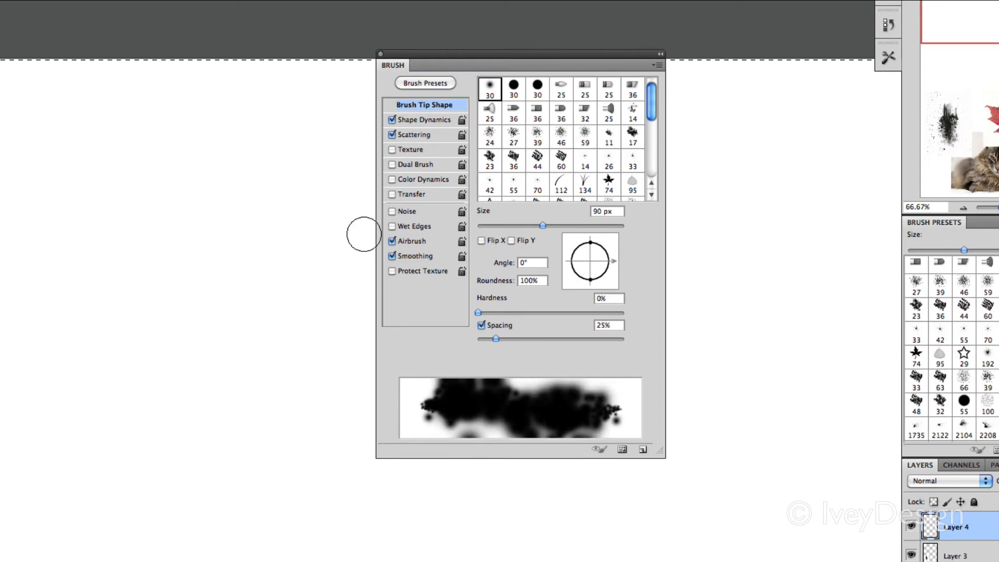
# Step: Paint separate clusters of soft dabs around the canvas with Airbrush turned on
pyautogui.moveTo(187, 250); pyautogui.dragTo(189, 253)
pyautogui.moveTo(279, 188)
pyautogui.mouseDown()
pyautogui.moveTo(228, 194)
pyautogui.moveTo(182, 136)
pyautogui.mouseUp()
pyautogui.moveTo(286, 308); pyautogui.dragTo(285, 309)
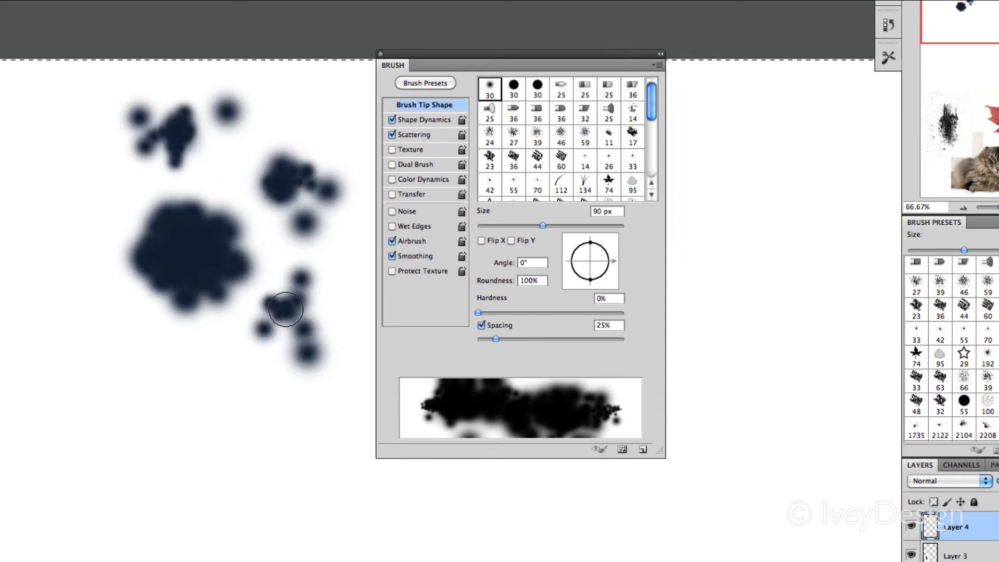
pyautogui.moveTo(156, 380)
pyautogui.mouseDown()
pyautogui.moveTo(205, 415)
pyautogui.moveTo(270, 416)
pyautogui.mouseUp()
pyautogui.moveTo(66, 215); pyautogui.dragTo(62, 210)
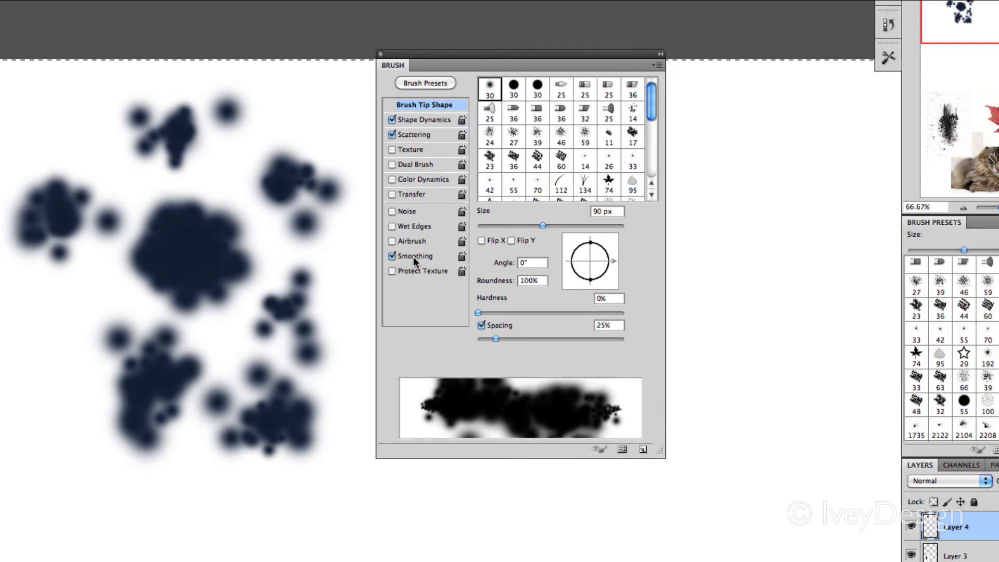
# Step: Paint long strokes over the clusters with Airbrush and Smoothing off, and turn Smoothing back on
pyautogui.moveTo(297, 127)
pyautogui.mouseDown()
pyautogui.moveTo(245, 142)
pyautogui.moveTo(323, 384)
pyautogui.moveTo(307, 439)
pyautogui.mouseUp()
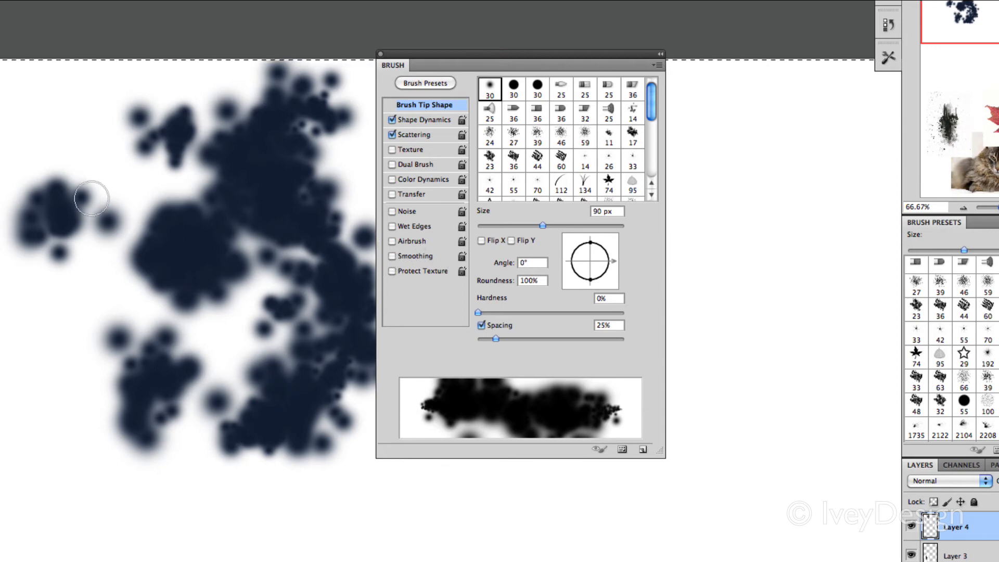
pyautogui.moveTo(92, 198)
pyautogui.mouseDown()
pyautogui.moveTo(141, 143)
pyautogui.moveTo(83, 227)
pyautogui.moveTo(177, 367)
pyautogui.moveTo(229, 376)
pyautogui.moveTo(118, 254)
pyautogui.moveTo(193, 356)
pyautogui.moveTo(196, 373)
pyautogui.moveTo(159, 401)
pyautogui.moveTo(239, 346)
pyautogui.mouseUp()
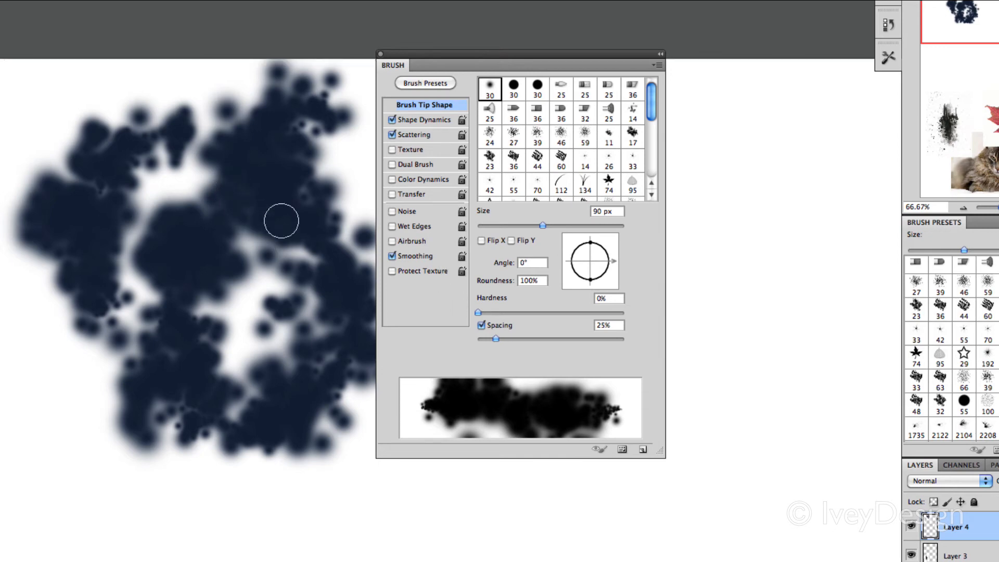
# Step: Review the Scattering and Shape Dynamics settings and paint another stroke through the dark mass
pyautogui.click(414, 121)
pyautogui.click(415, 135)
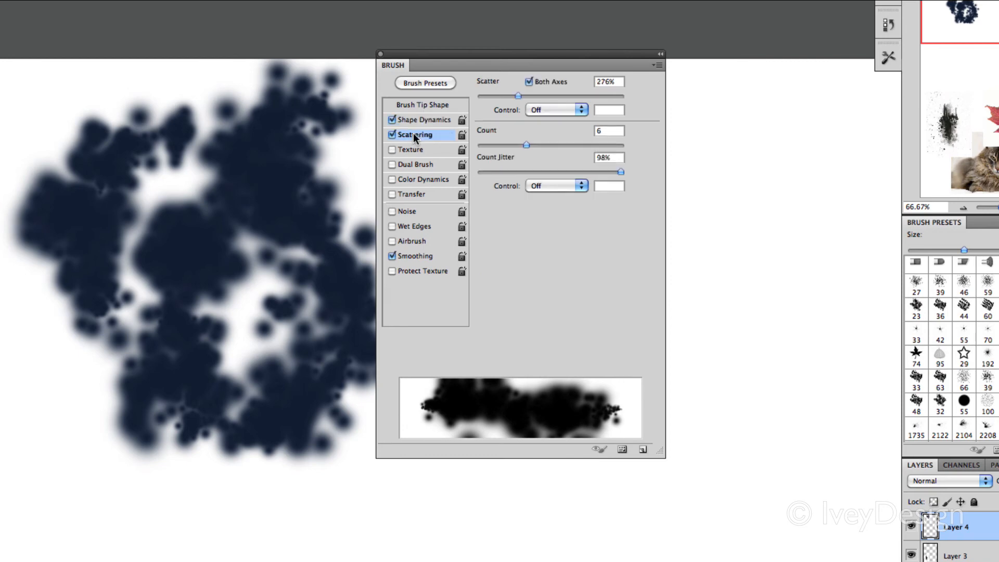
pyautogui.click(416, 120)
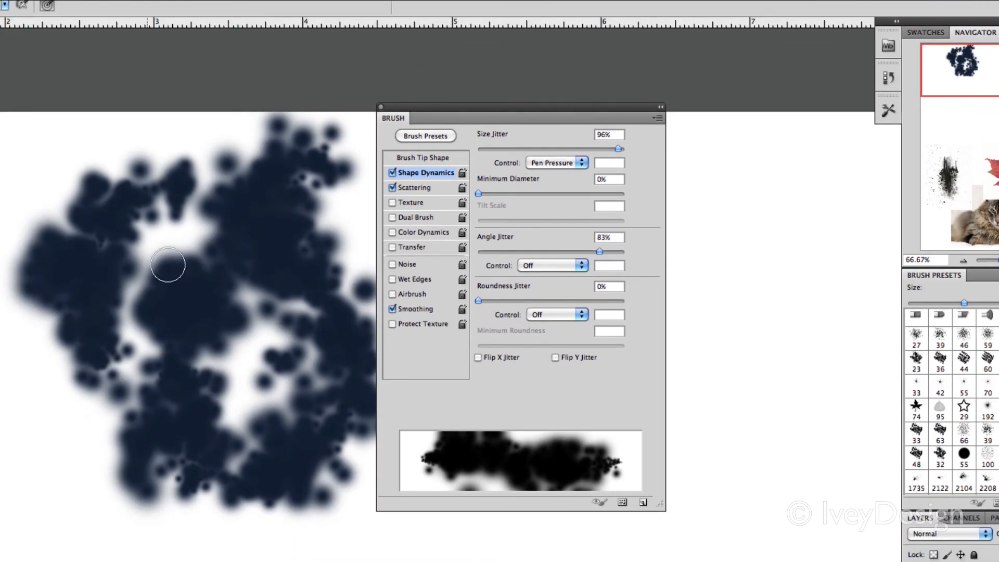
pyautogui.moveTo(169, 217)
pyautogui.mouseDown()
pyautogui.moveTo(229, 440)
pyautogui.moveTo(85, 406)
pyautogui.moveTo(159, 520)
pyautogui.moveTo(196, 368)
pyautogui.mouseUp()
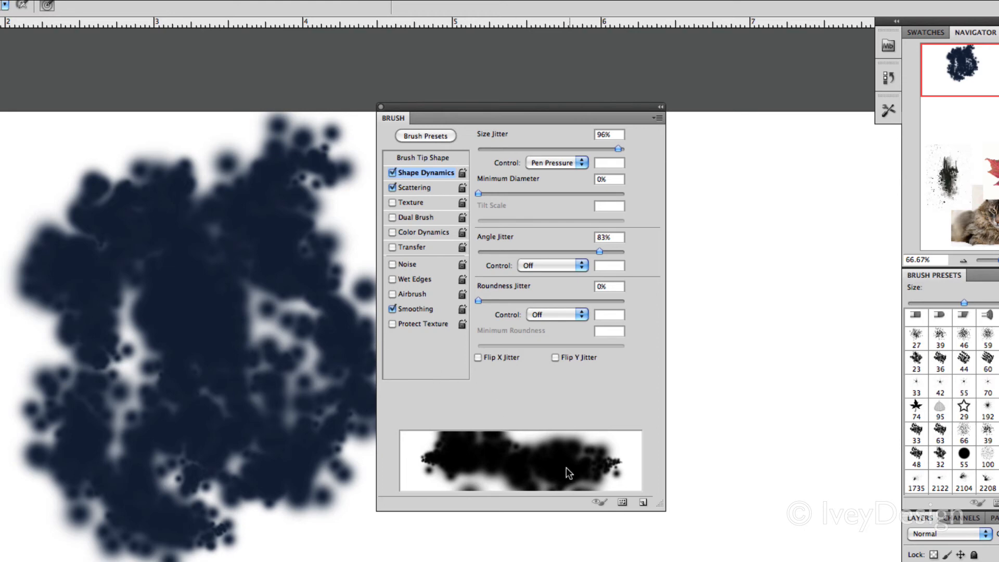
# Step: Save the current brush as a new preset named with the owner's first name followed by "Cloud Brush", capturing its size
pyautogui.click(641, 504)
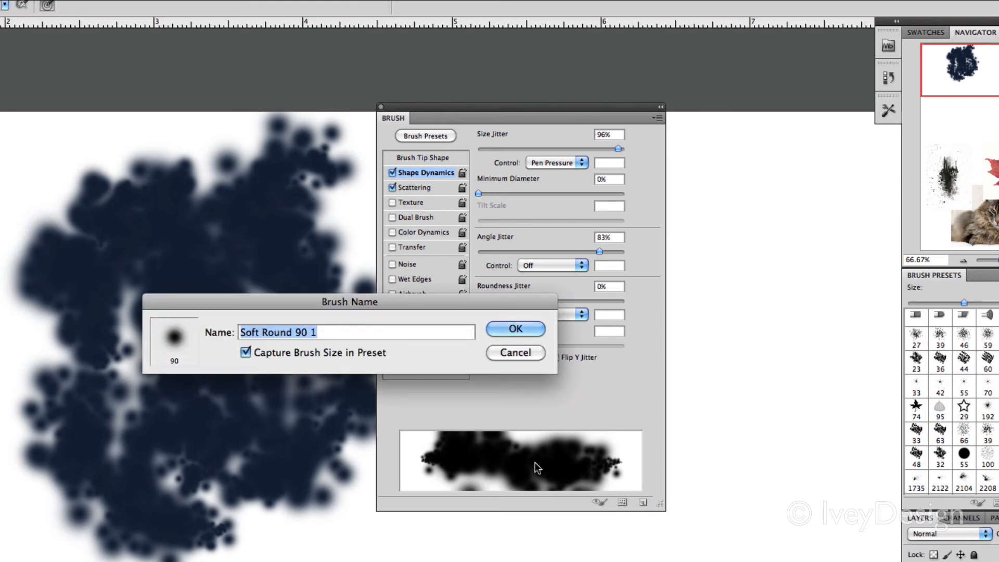
pyautogui.write('B')
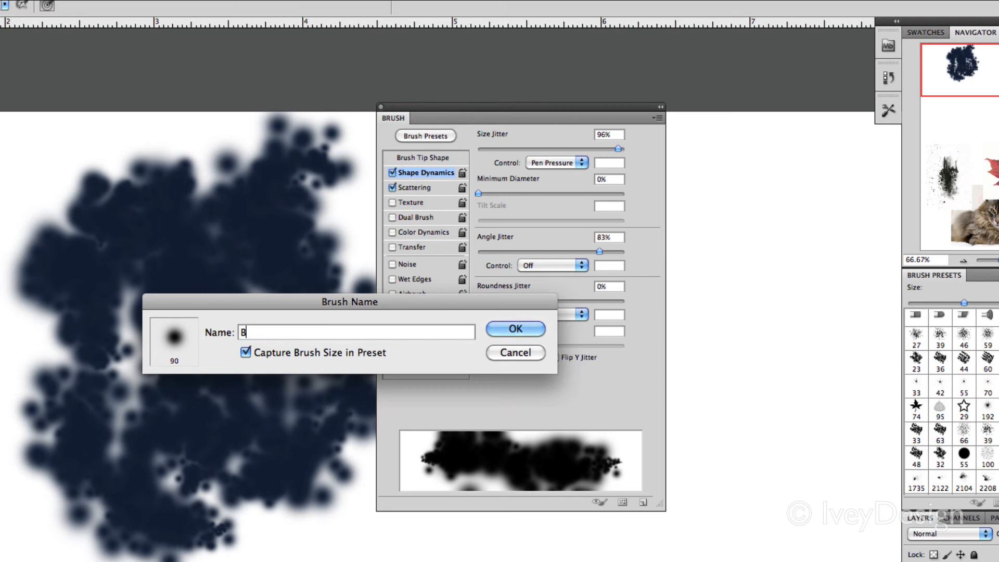
pyautogui.write("en's Cloud B")
pyautogui.write('rush')
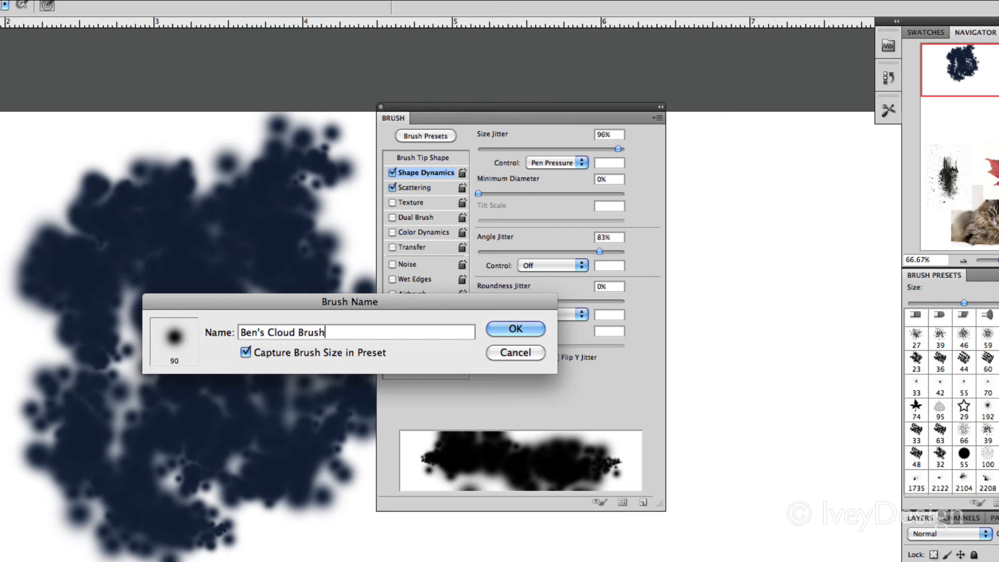
pyautogui.click(514, 328)
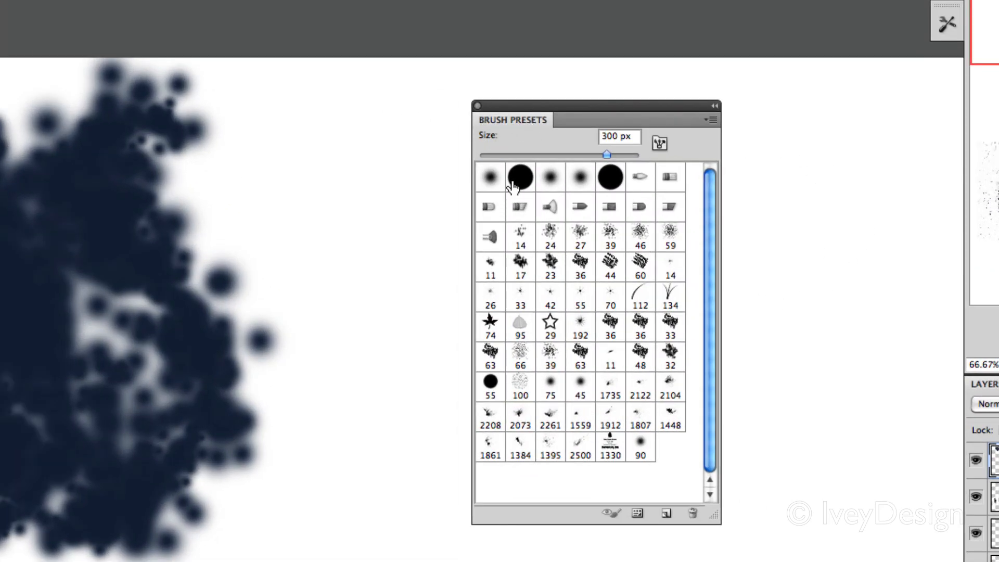
# Step: Delete the first three brushes, one after another, from the brush presets
pyautogui.click(632, 457)
pyautogui.click(492, 183)
pyautogui.click(693, 514)
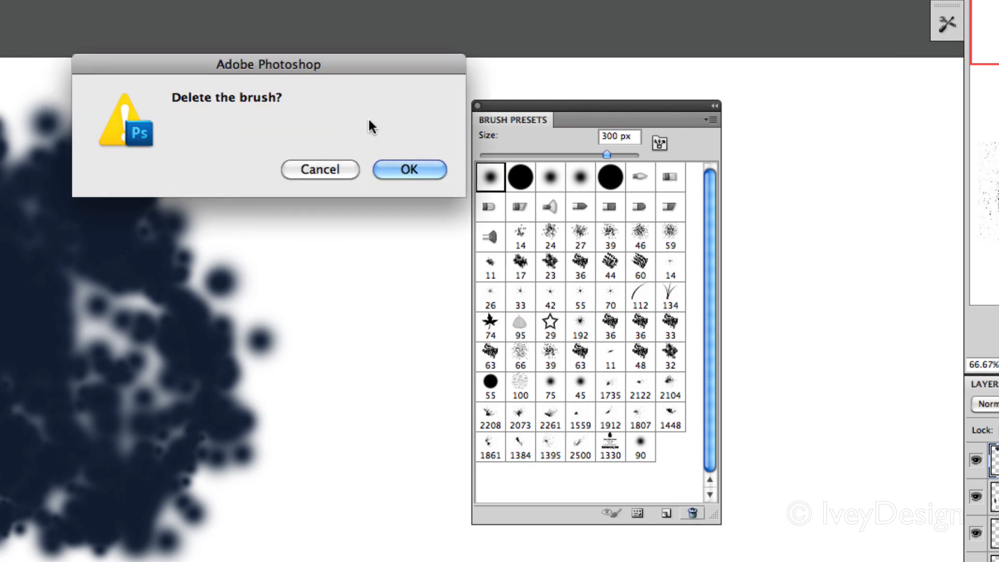
pyautogui.click(402, 168)
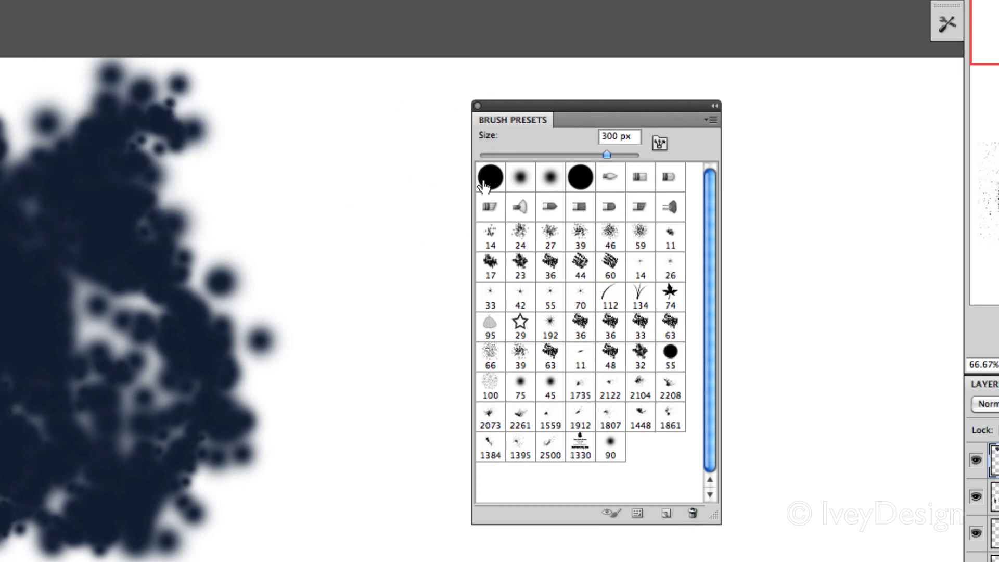
pyautogui.click(693, 514)
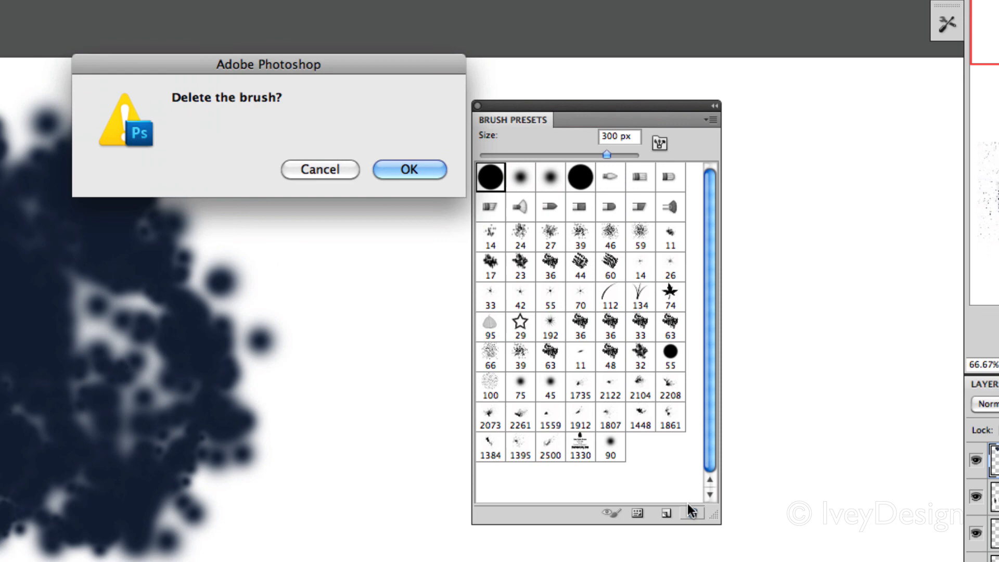
pyautogui.click(423, 164)
pyautogui.click(488, 178)
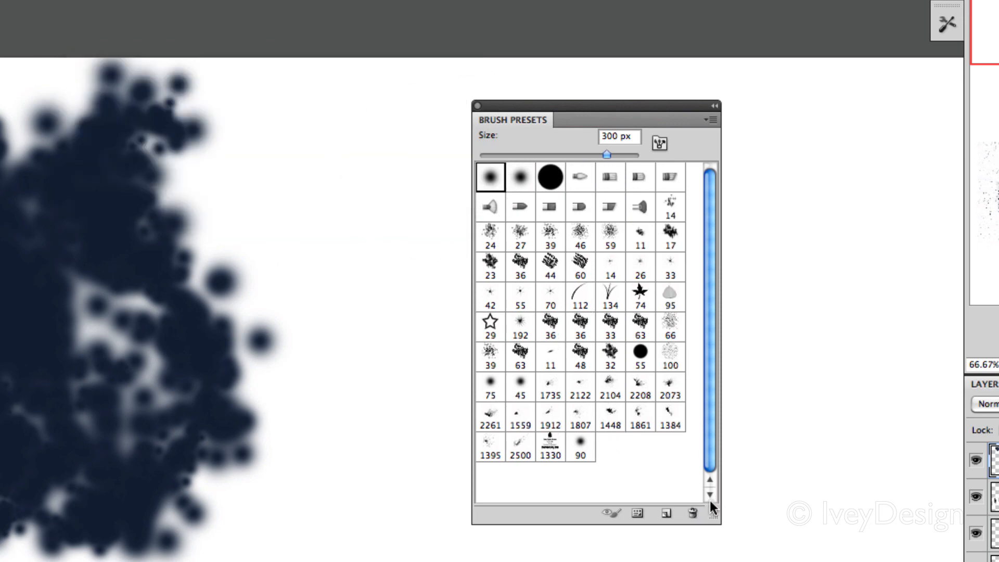
pyautogui.click(692, 514)
pyautogui.click(437, 170)
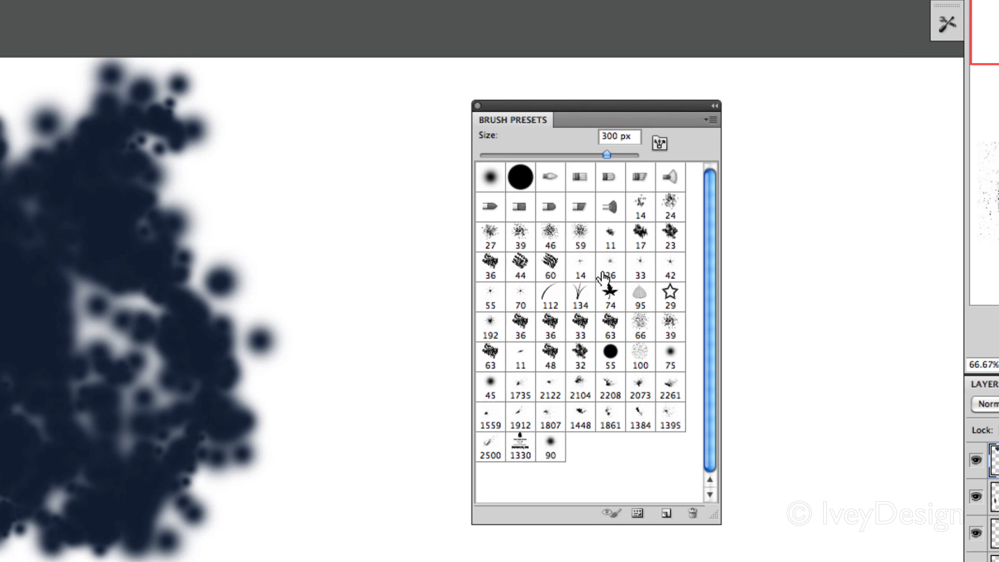
# Step: Save the brush set in the 3 - Landscape Project folder, naming the file with the owner's first name followed by "Brushes"
pyautogui.click(711, 121)
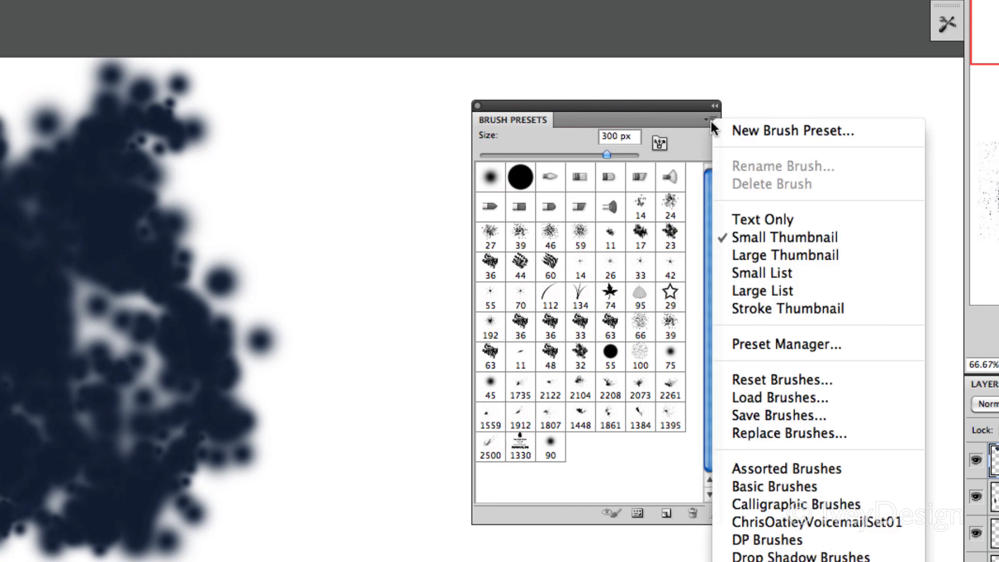
pyautogui.click(761, 415)
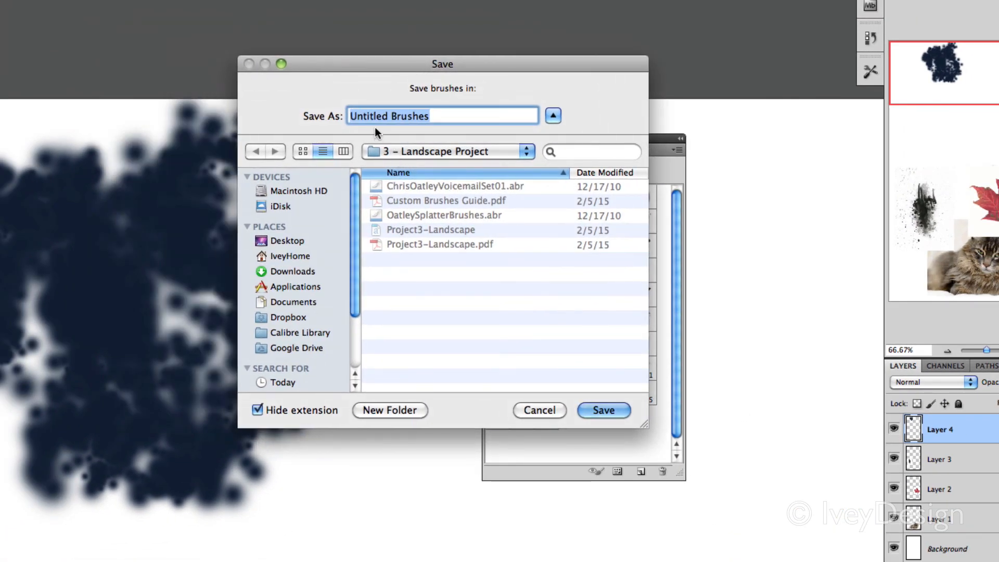
pyautogui.write("Ben's Brushes")
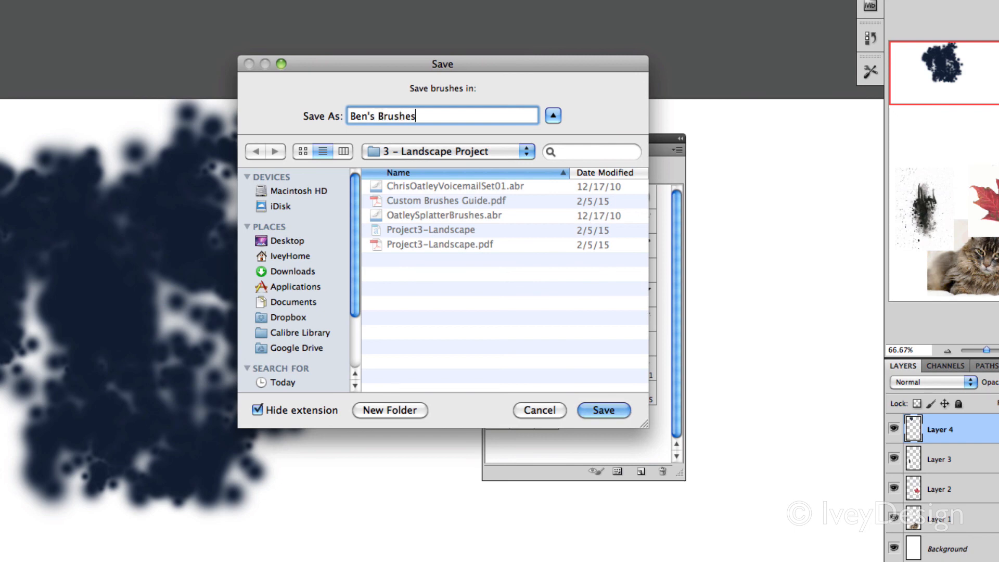